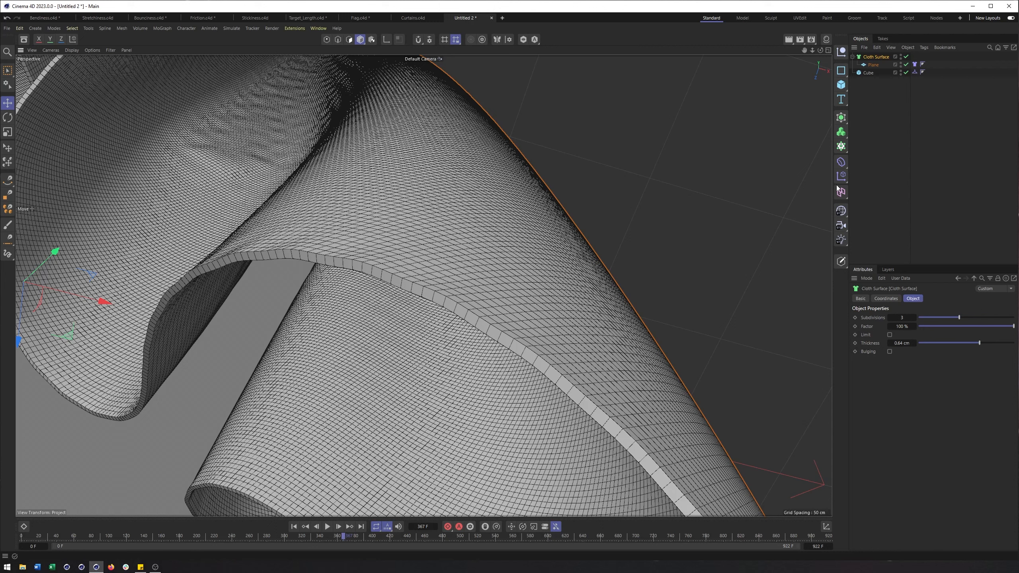
click(845, 181)
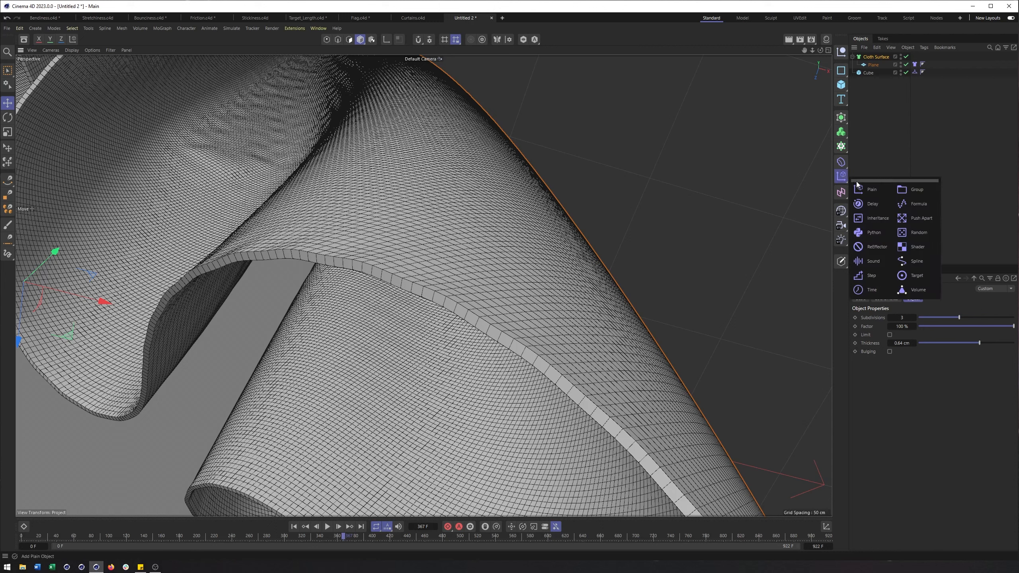
click(844, 166)
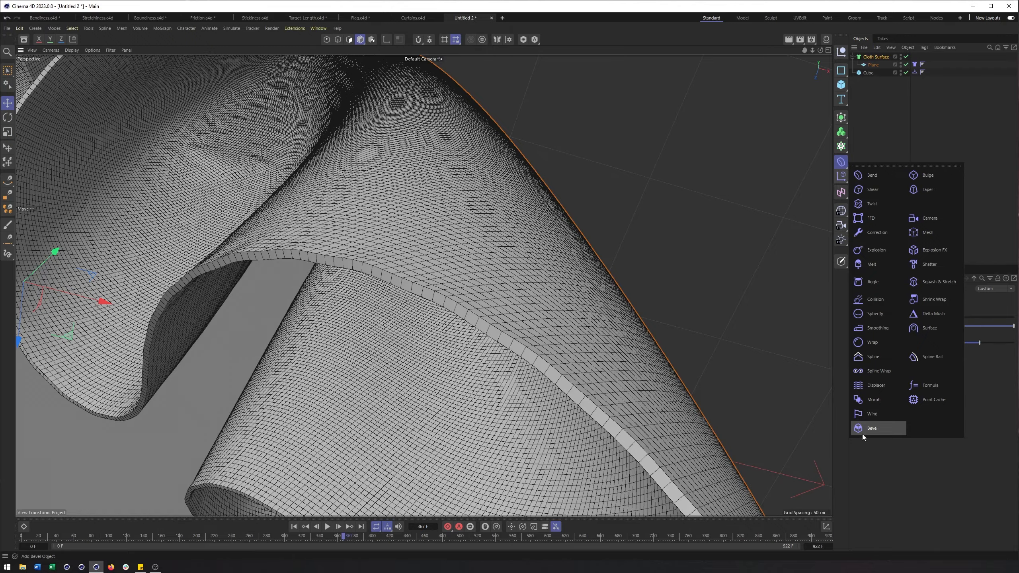
Display the whole draped cloth with smooth shading and no wireframe lines.
alt+drag(570, 452, 531, 307)
alt+right_drag(531, 307, 496, 357)
alt+drag(541, 303, 556, 370)
alt+middle_drag(527, 290, 548, 335)
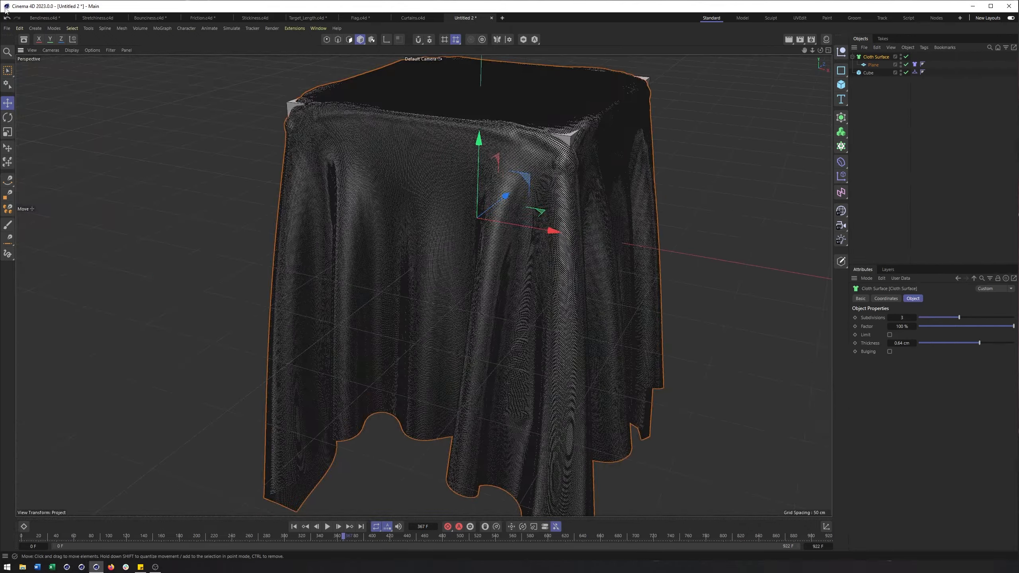
click(72, 50)
click(76, 67)
mouse_move(553, 306)
alt+mouse_down()
mouse_move(557, 295)
mouse_move(623, 320)
alt+mouse_up()
alt+middle_drag(772, 135, 716, 150)
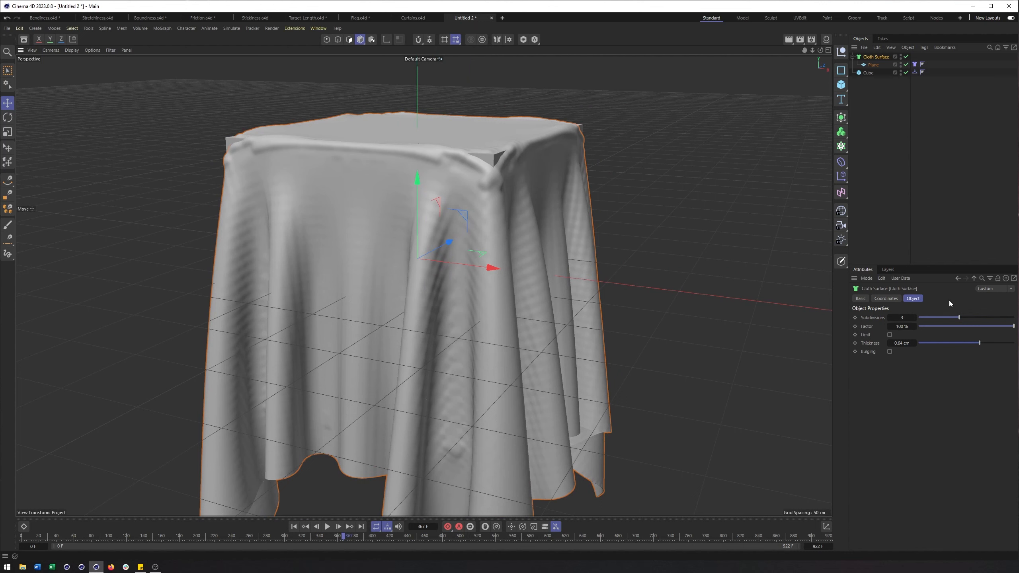
Set the Cloth Surface's subdivisions to 0.
drag(944, 319, 886, 318)
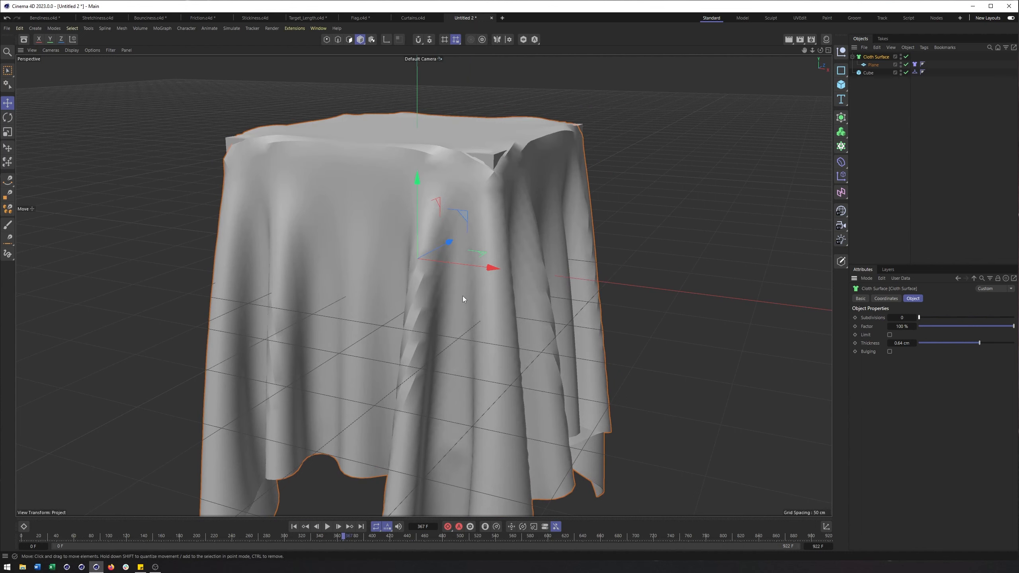
alt+drag(462, 299, 630, 377)
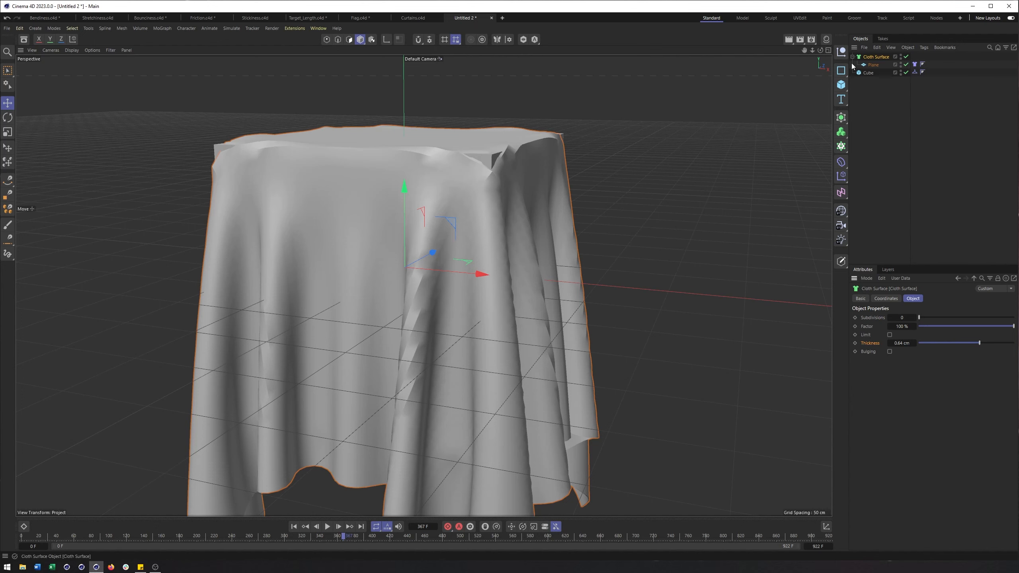
Try wrapping the Cloth Surface in a Subdivision Surface generator and undo it.
alt+click(842, 118)
alt+middle_drag(499, 308, 552, 279)
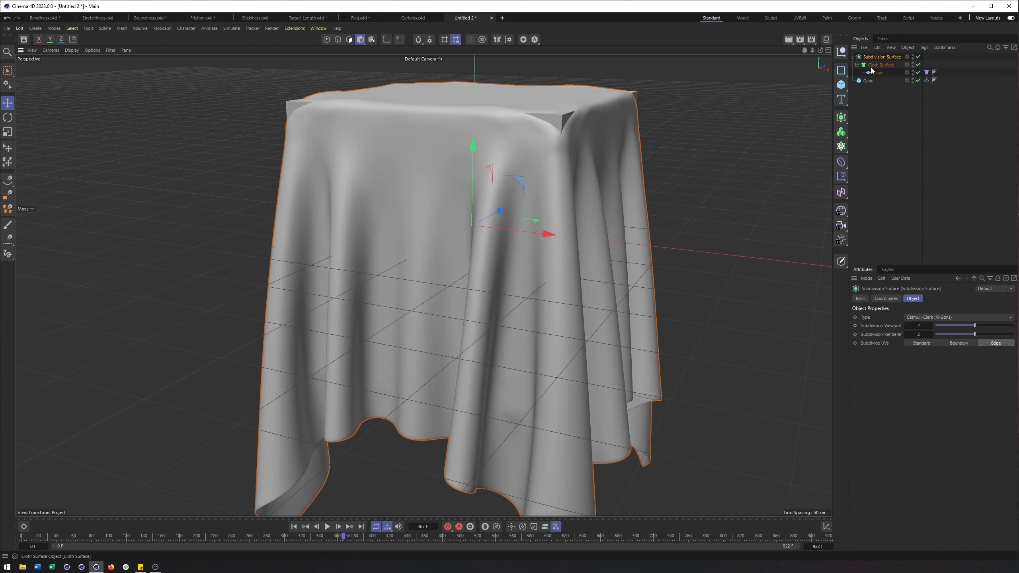
key(ctrl+z)
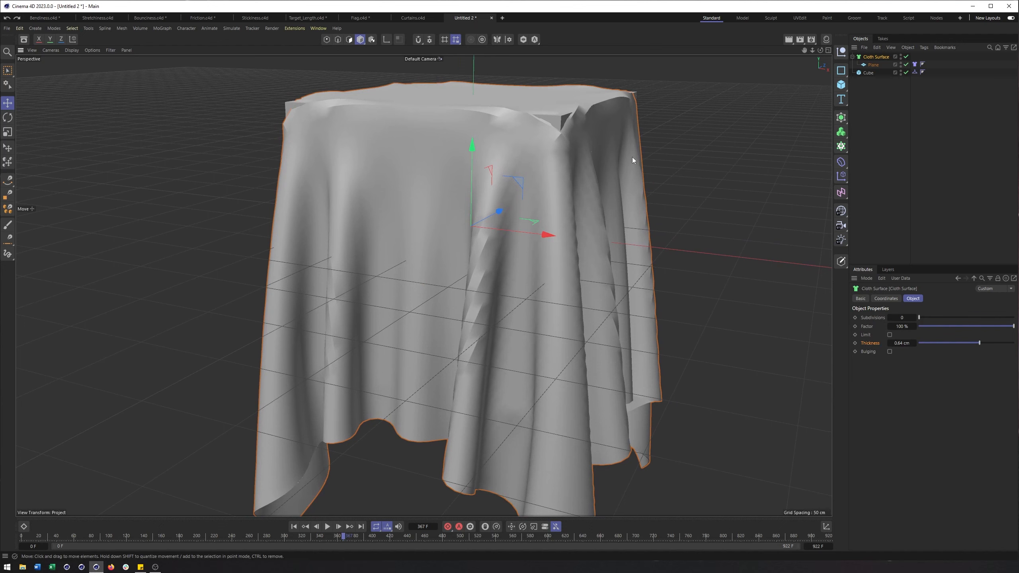
Play the cloth simulation from the first frame and stop it at frame 60.
alt+middle_drag(457, 252, 423, 284)
alt+right_drag(598, 230, 589, 229)
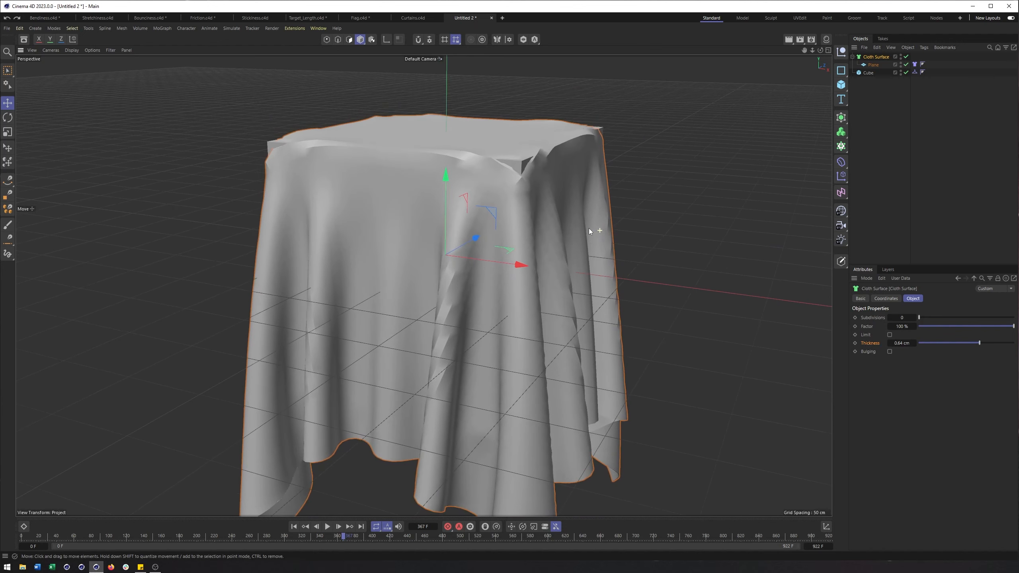
alt+middle_drag(609, 103, 550, 134)
alt+drag(550, 132, 540, 127)
click(303, 527)
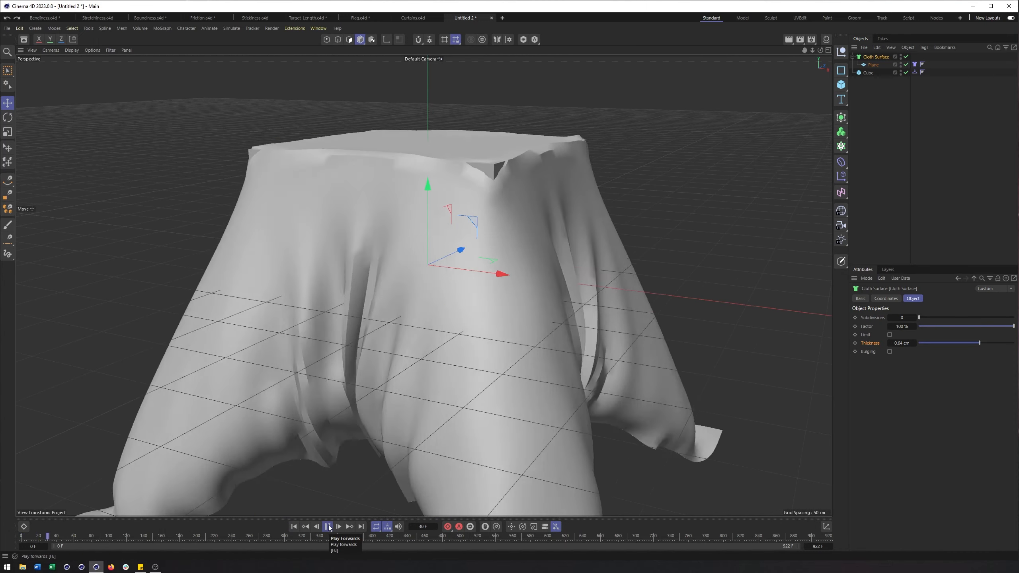
click(328, 526)
alt+drag(221, 239, 347, 232)
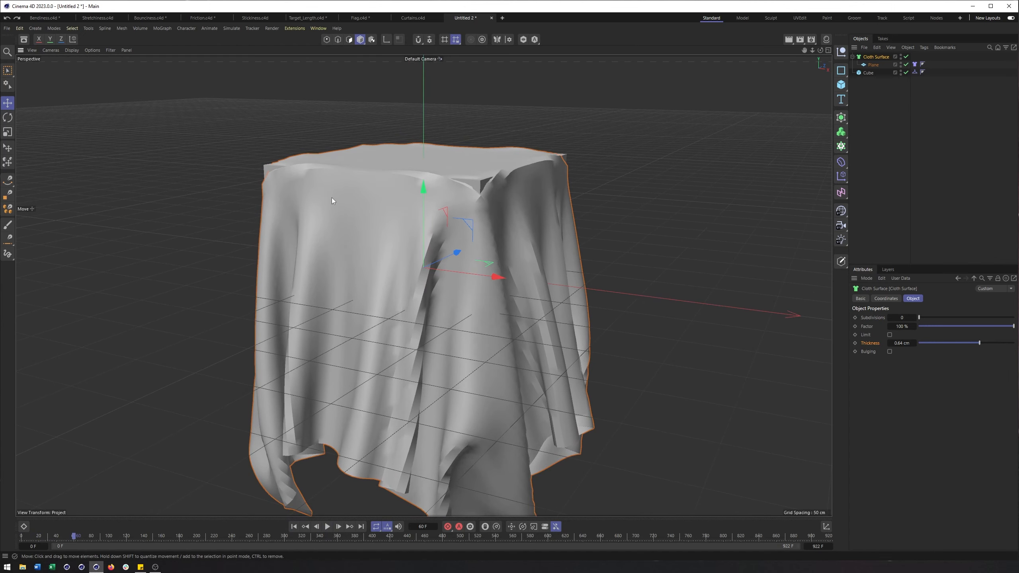
Switch to the Bendiness.c4d scene, examine its draped cloth samples during simulation playback, and stop playback at frame 86.
click(45, 18)
alt+drag(431, 339, 543, 332)
alt+middle_drag(544, 331, 680, 311)
alt+right_drag(342, 316, 422, 311)
alt+drag(422, 310, 473, 295)
alt+middle_drag(639, 225, 148, 370)
alt+middle_drag(519, 285, 492, 299)
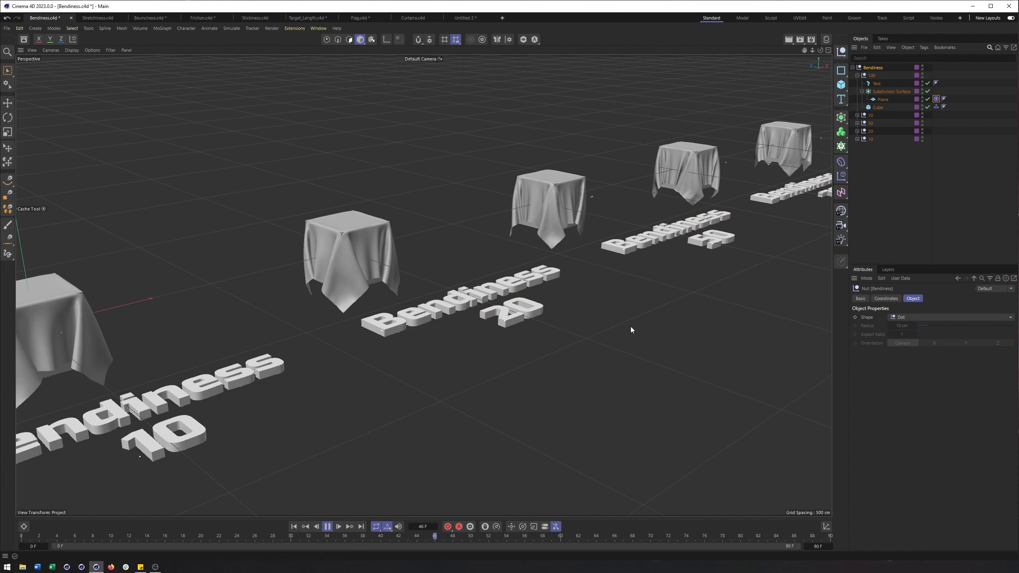
alt+drag(641, 255, 600, 239)
alt+middle_drag(625, 242, 613, 330)
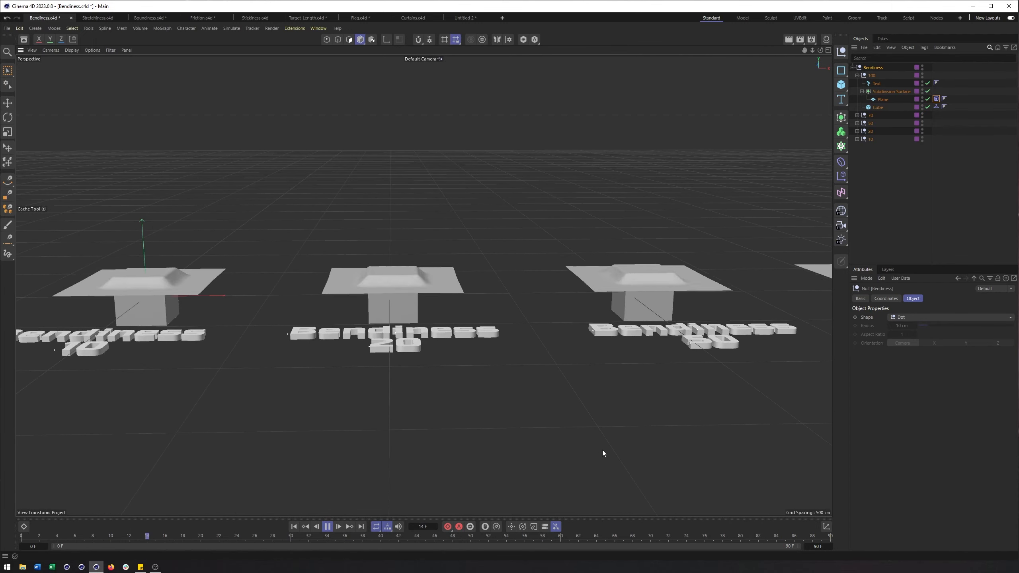
click(327, 531)
Compare the folds of the stopped cloth samples across the row up to Bendiness 100.
alt+middle_drag(356, 277, 436, 275)
alt+middle_drag(594, 306, 225, 306)
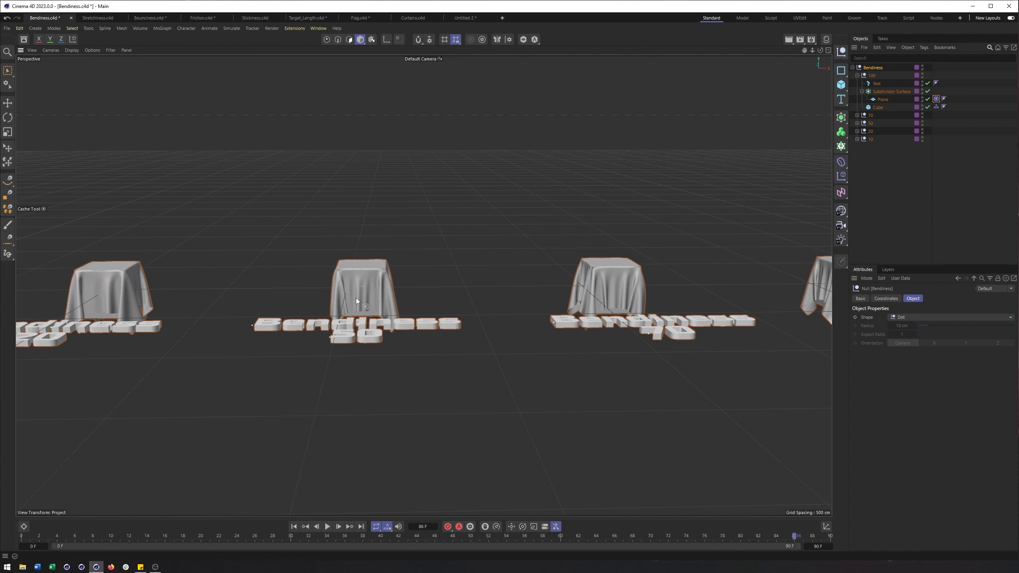
alt+middle_drag(497, 326, 243, 326)
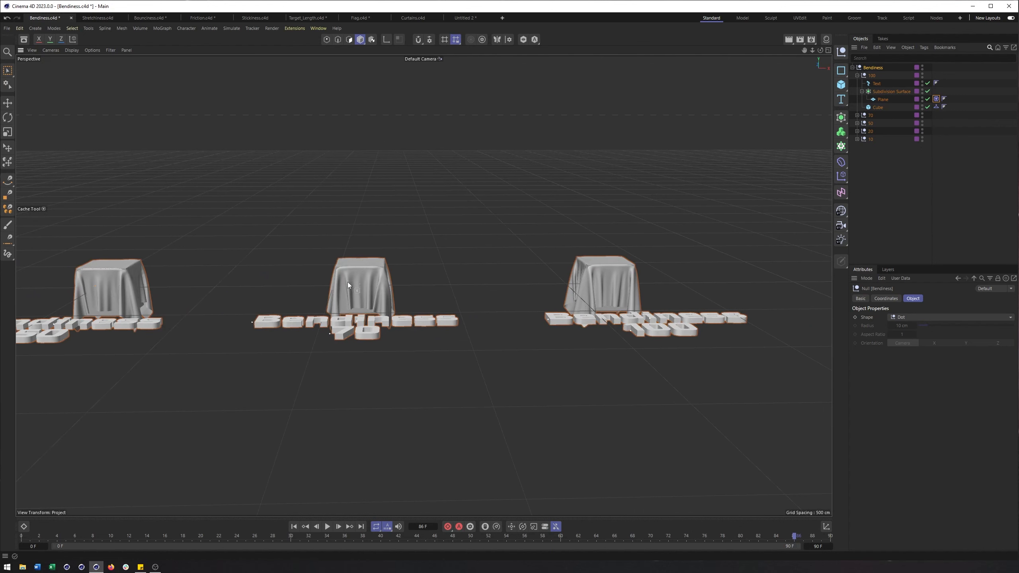
alt+middle_drag(674, 335, 532, 315)
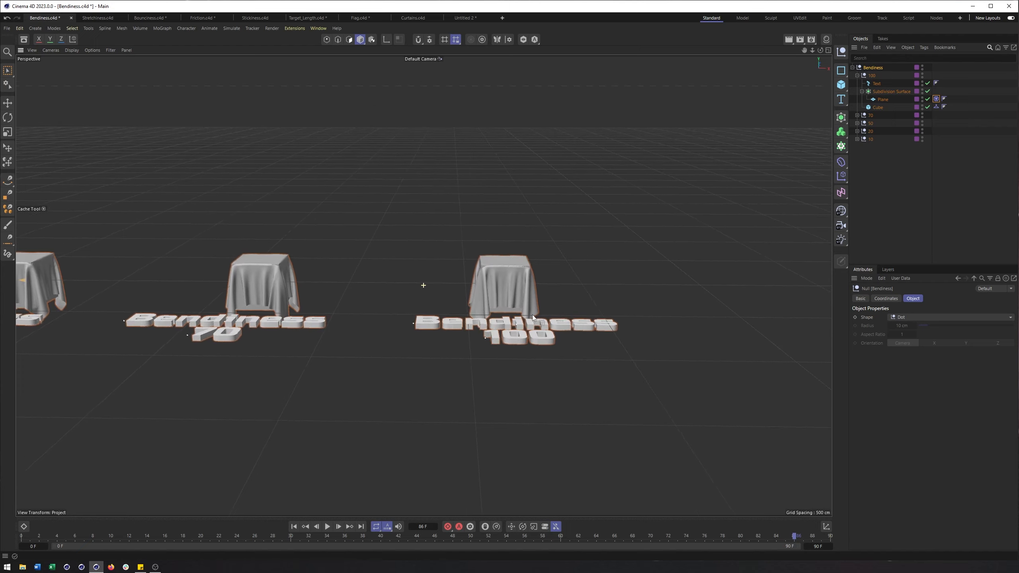
Replay the Bendiness simulation from the first frame and examine the row of cloths from an angled view.
click(294, 526)
alt+drag(388, 372, 354, 364)
click(327, 527)
scroll(431, 337, down, 5)
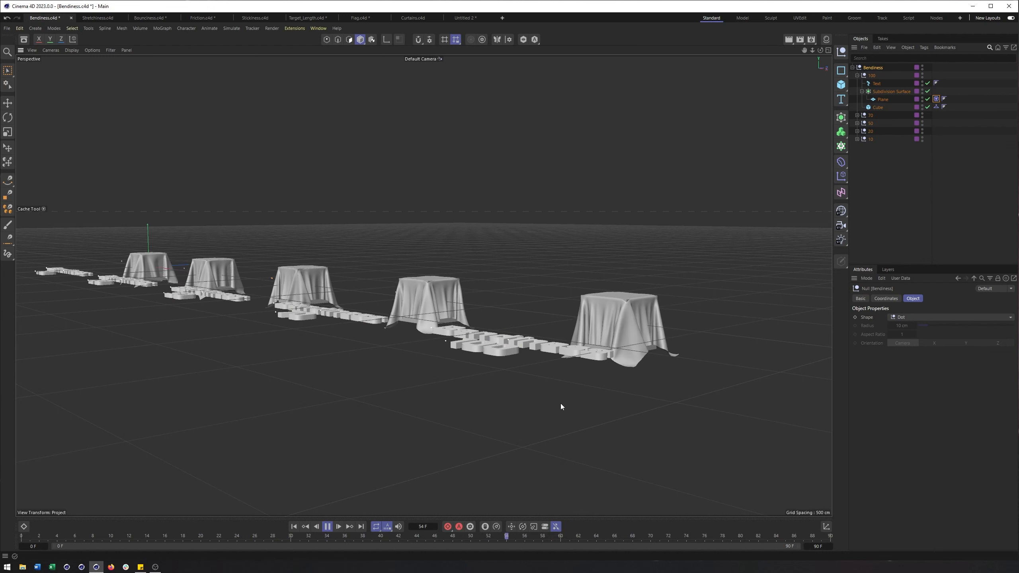
alt+drag(632, 352, 573, 295)
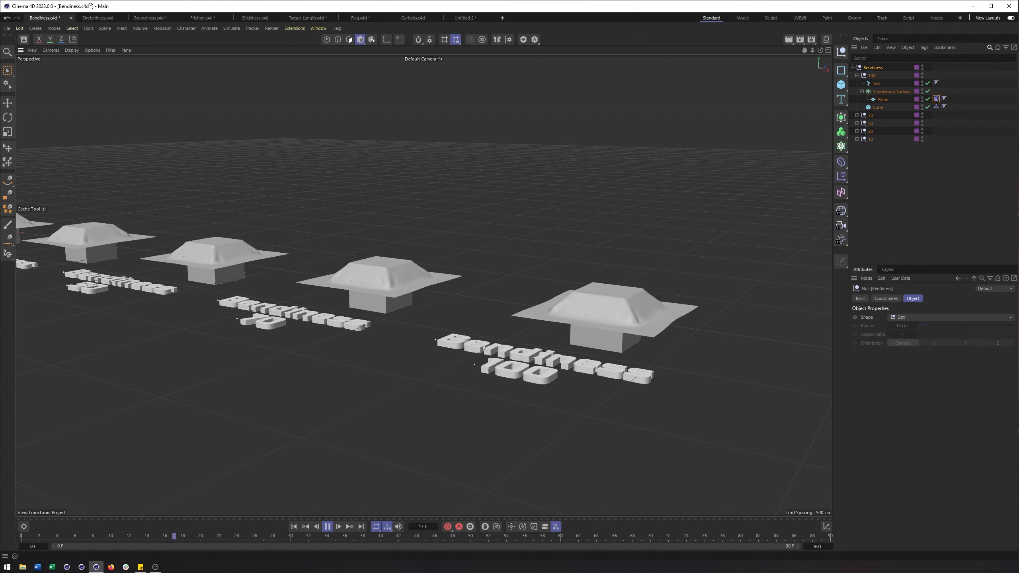
Try displaying wireframe lines on the Bendiness samples, and return to shading without lines.
click(72, 50)
click(89, 87)
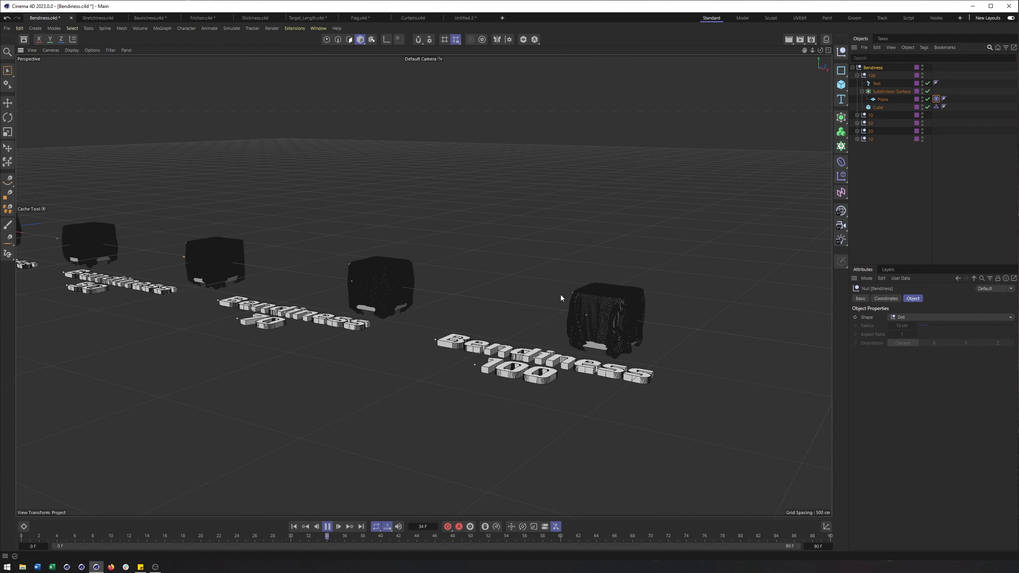
click(71, 50)
click(86, 75)
Stop the Bendiness playback and switch to the Stretchiness.c4d scene.
alt+drag(558, 424, 590, 407)
click(328, 527)
click(104, 20)
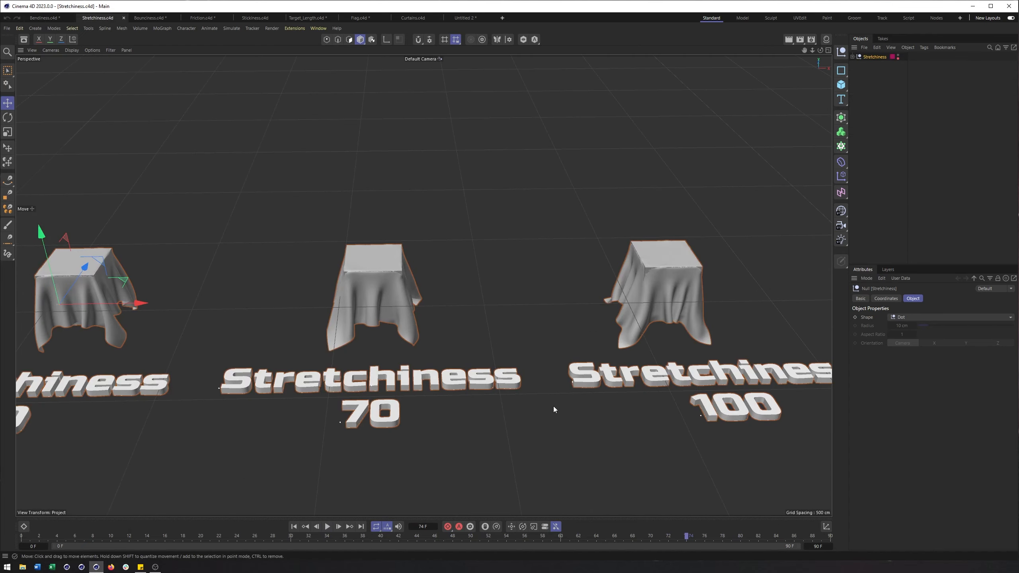
Play the Stretchiness simulation to frame 32 and compare the five cloth samples from several angles, including below.
alt+drag(489, 345, 493, 325)
alt+right_drag(483, 336, 414, 341)
alt+middle_drag(413, 342, 472, 329)
alt+right_drag(473, 328, 451, 335)
alt+middle_drag(500, 337, 460, 342)
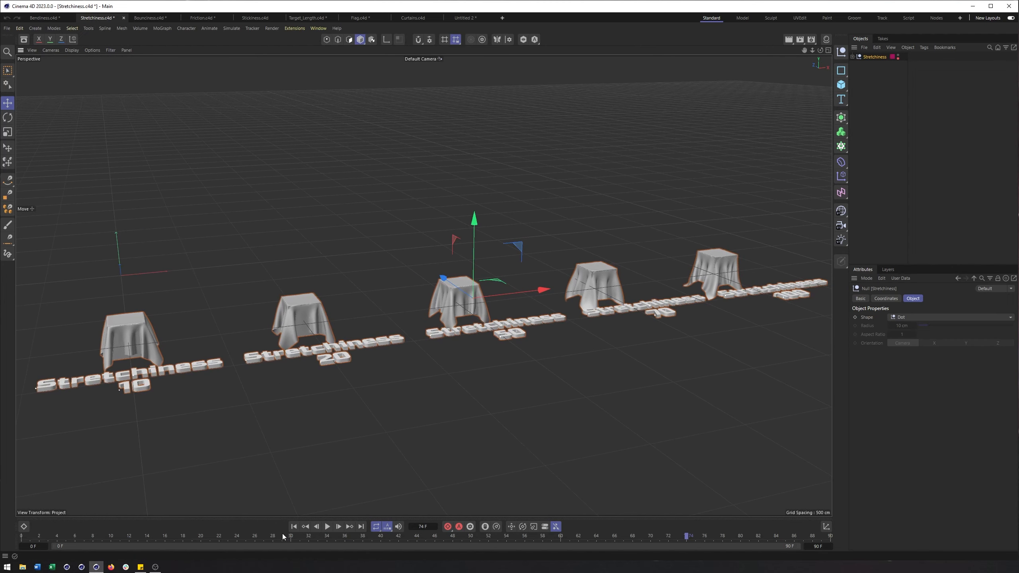
click(328, 526)
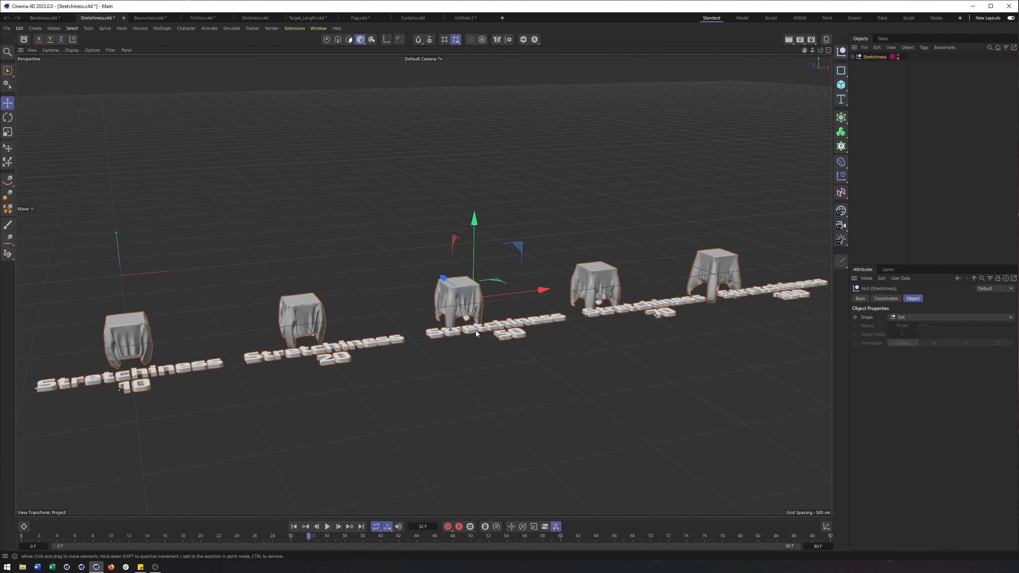
mouse_move(442, 338)
alt+mouse_down()
mouse_move(408, 320)
mouse_move(413, 298)
mouse_move(449, 334)
alt+mouse_up()
alt+middle_drag(448, 331, 426, 325)
alt+drag(427, 325, 477, 339)
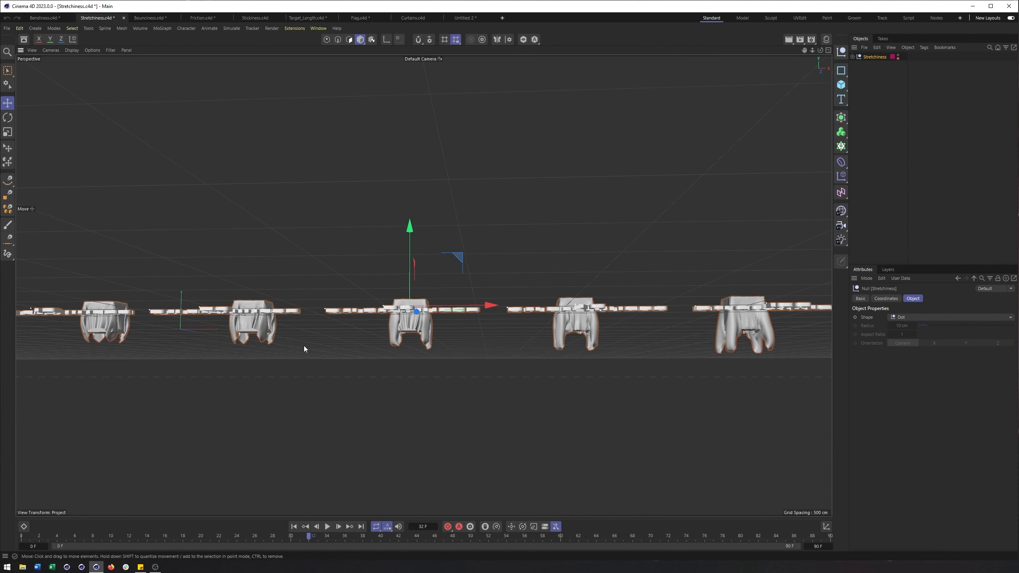
alt+drag(512, 294, 525, 358)
Resume the simulation up to frame 87 and compare the cloths labelled Stretchiness 50, 70 and 100.
click(327, 526)
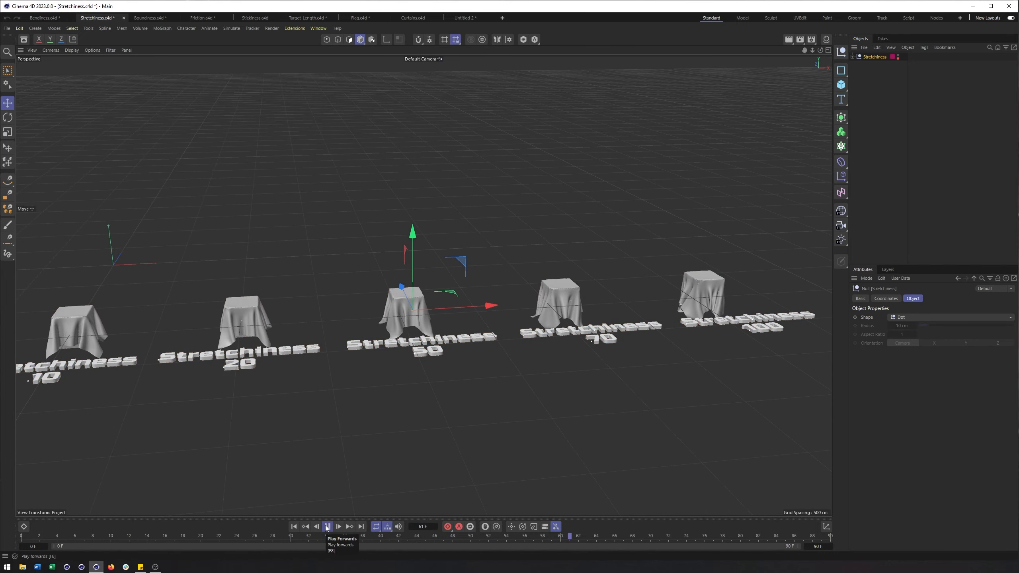
click(327, 526)
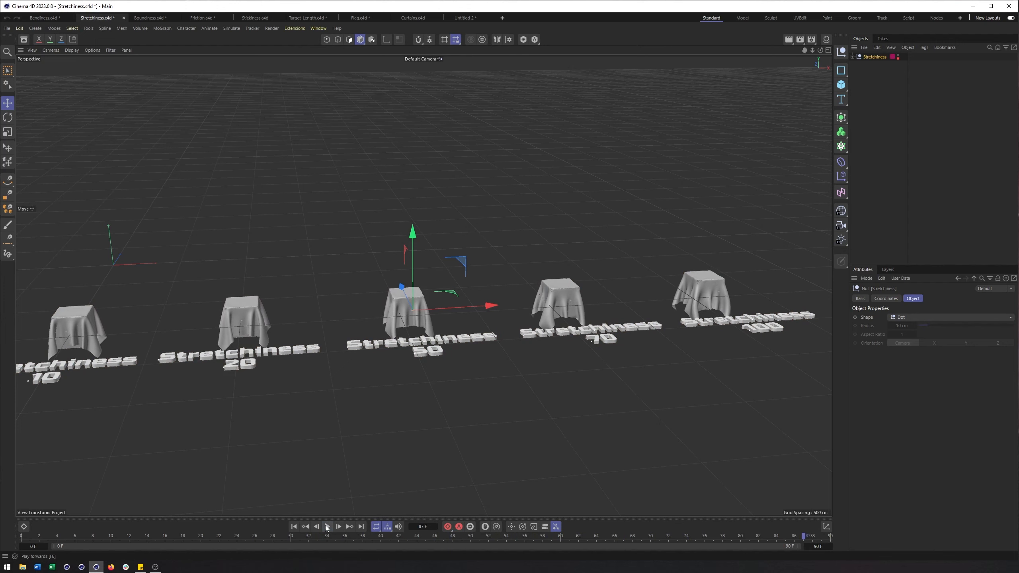
alt+drag(537, 311, 548, 364)
alt+right_drag(548, 363, 643, 347)
alt+drag(643, 347, 638, 358)
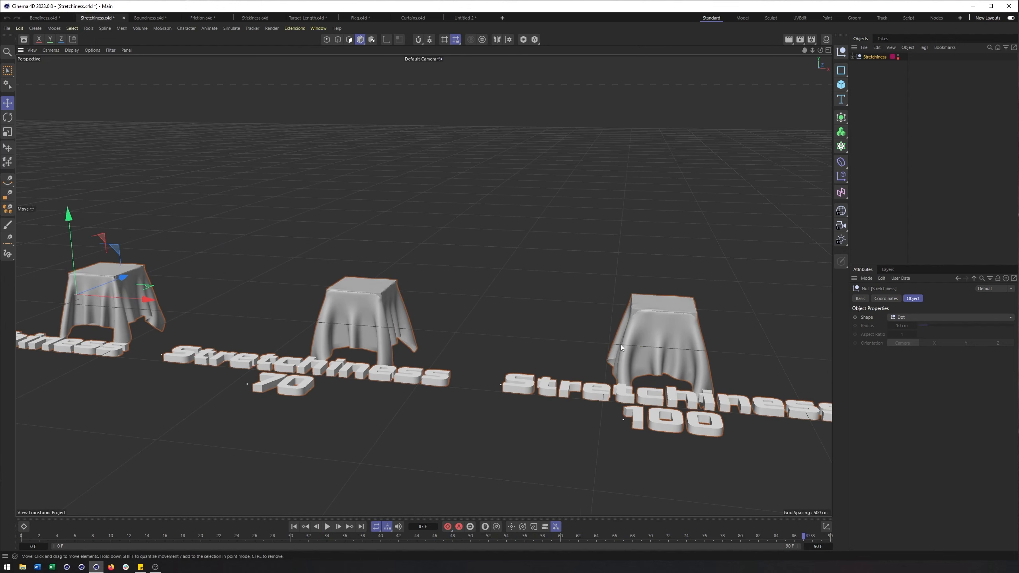
alt+middle_drag(232, 292, 392, 339)
mouse_move(392, 339)
alt+mouse_down()
mouse_move(425, 337)
mouse_move(397, 339)
alt+mouse_up()
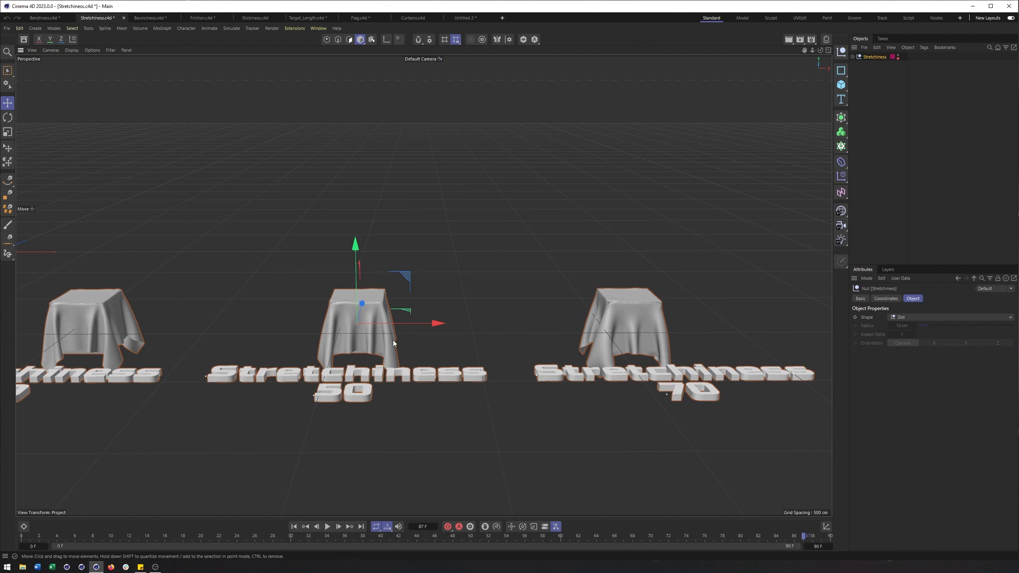
Inspect the Cloth tag surface settings of the planes in the Stretchiness 50 and Stretchiness 70 groups.
click(360, 346)
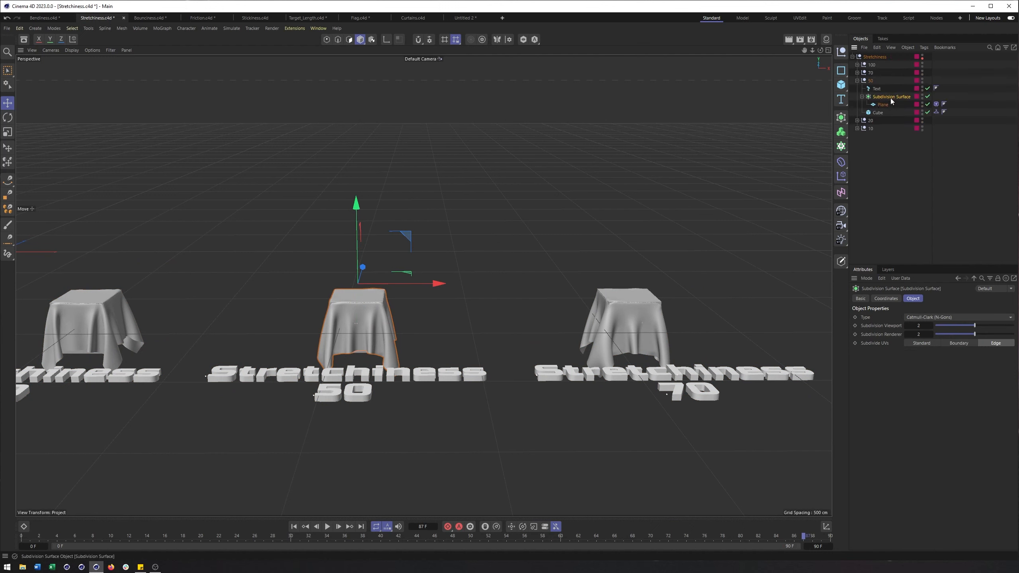
click(936, 105)
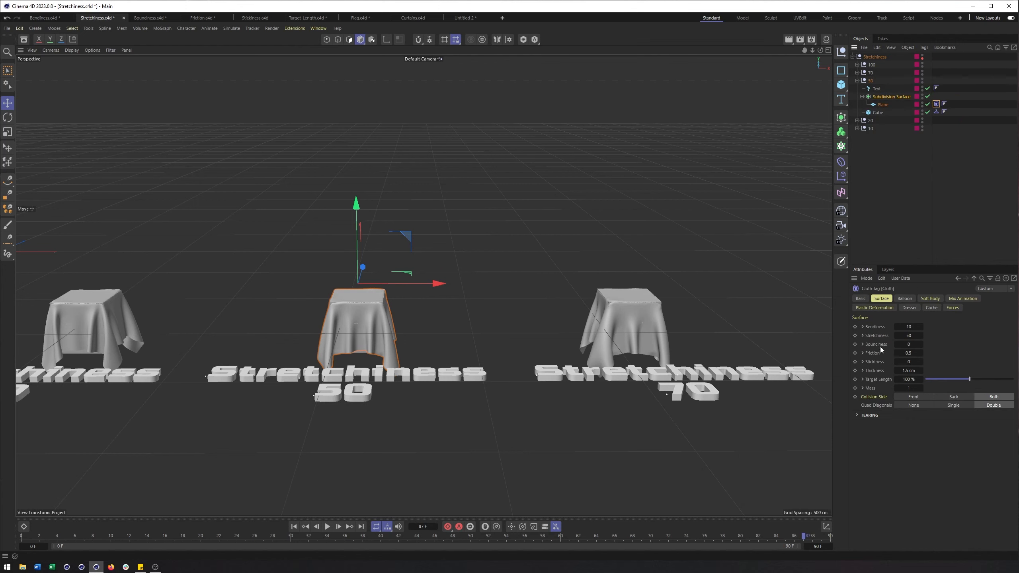
click(475, 284)
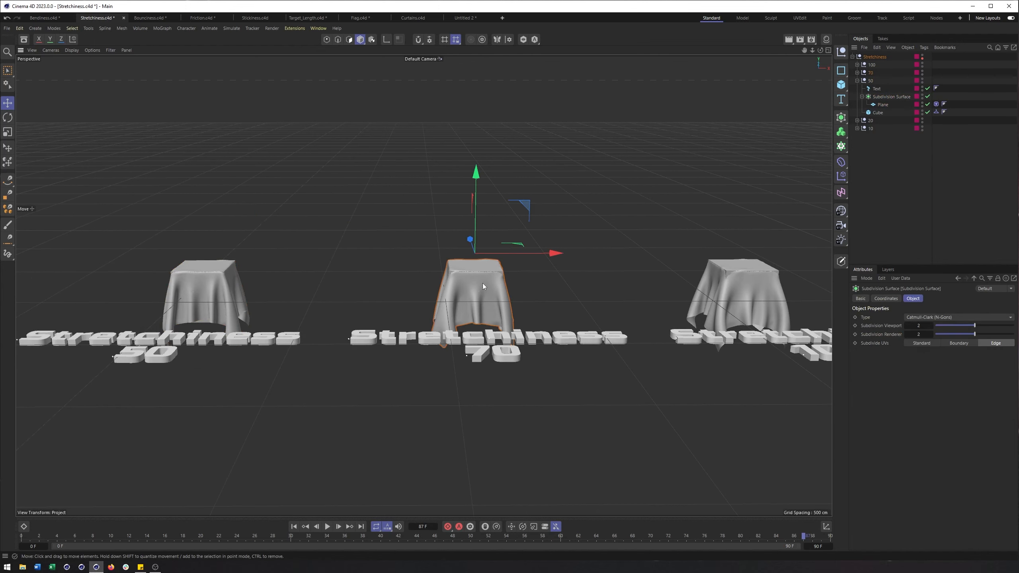
click(857, 76)
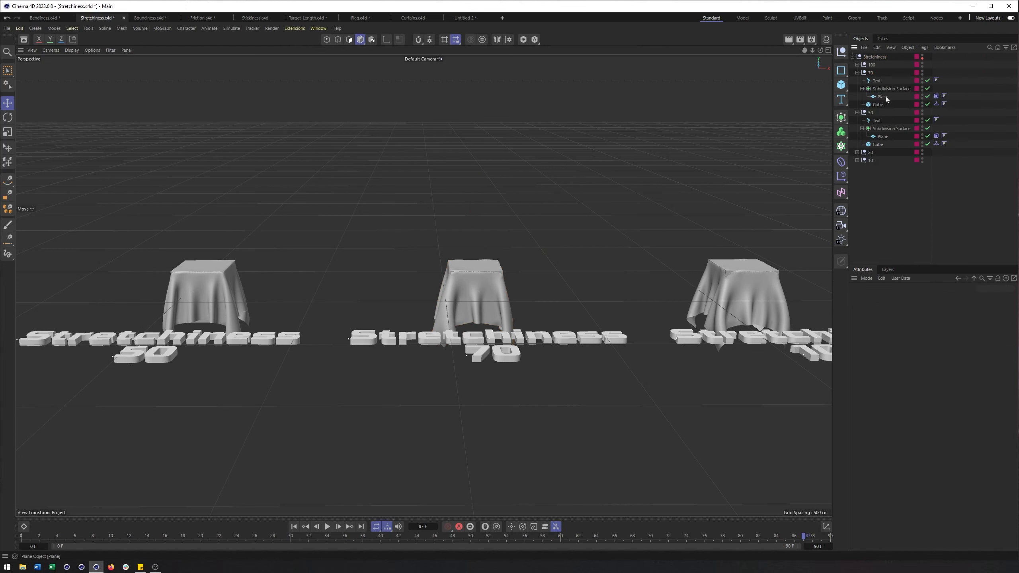
click(936, 97)
alt+middle_drag(361, 323, 287, 339)
alt+drag(344, 265, 338, 252)
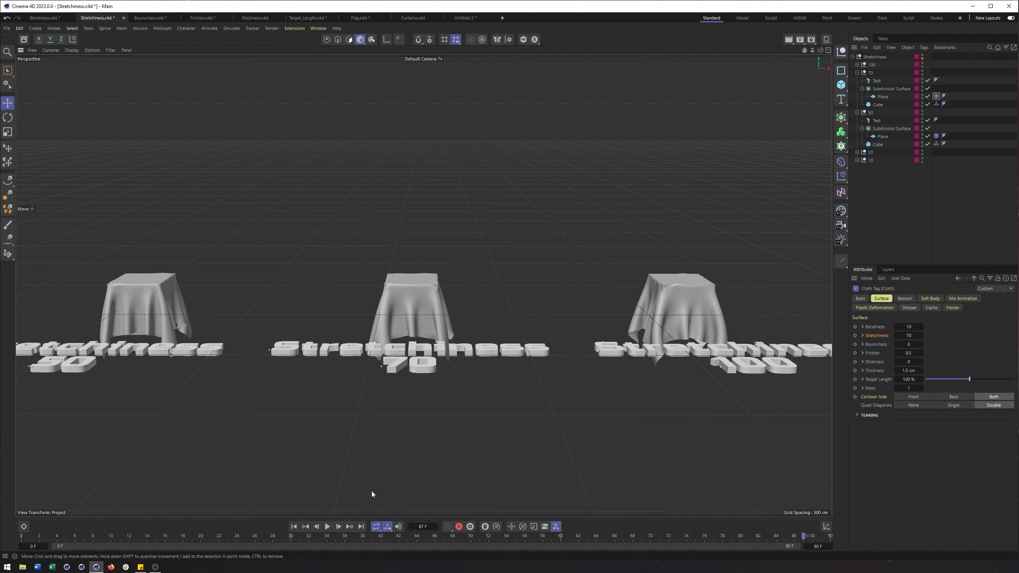
Replay the Stretchiness simulation to frame 80 and scrub the timeline back to frame 41.
click(327, 526)
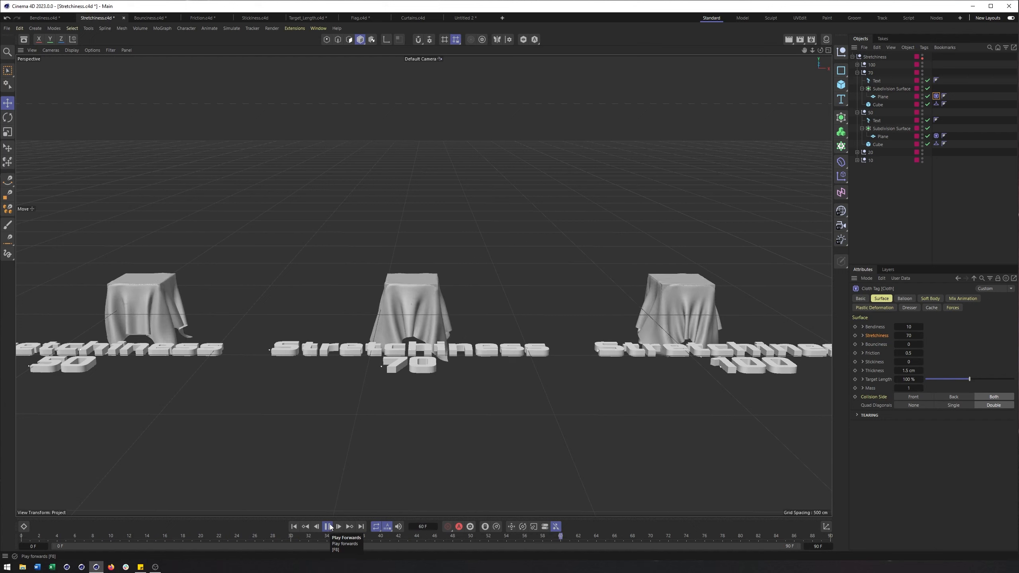
click(328, 527)
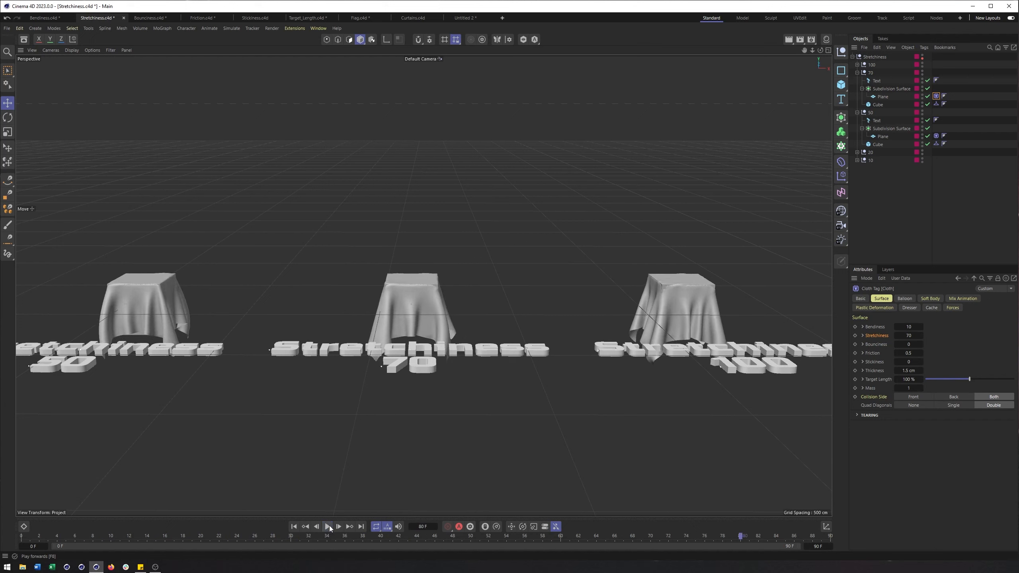
drag(729, 540, 389, 537)
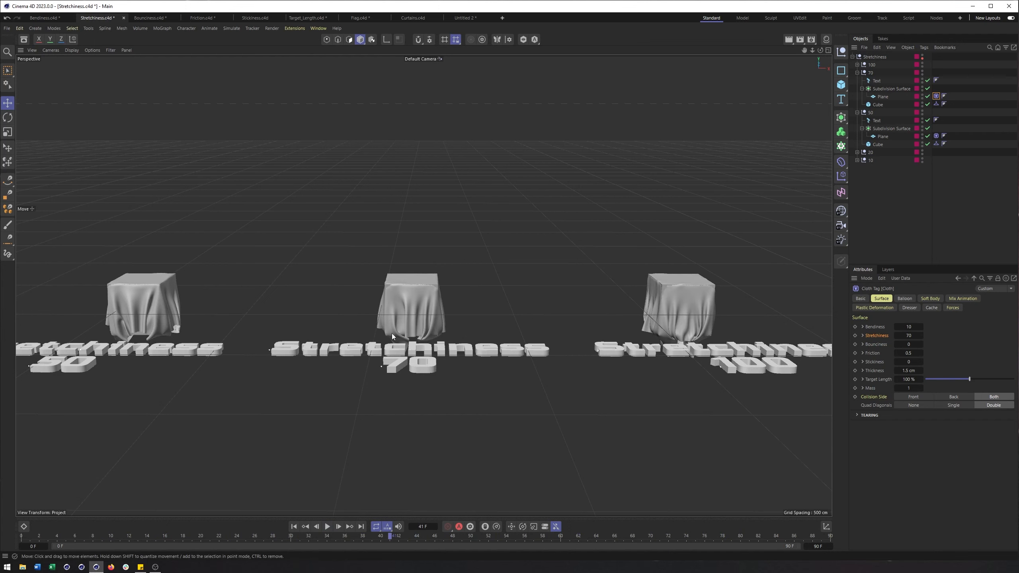
Compare the Stretchiness cloths at frame 41 from another angle, and switch to the Bounciness scene to view its five samples.
alt+middle_drag(373, 334, 454, 337)
alt+drag(166, 315, 489, 353)
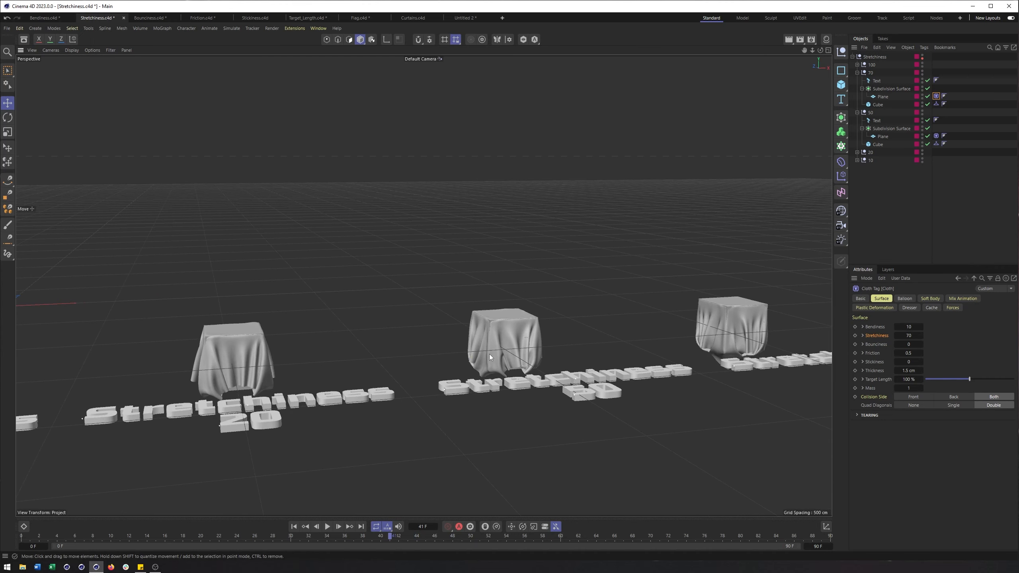
click(147, 18)
alt+drag(372, 228, 463, 243)
alt+right_drag(464, 243, 509, 234)
alt+middle_drag(509, 234, 440, 256)
alt+drag(440, 258, 411, 299)
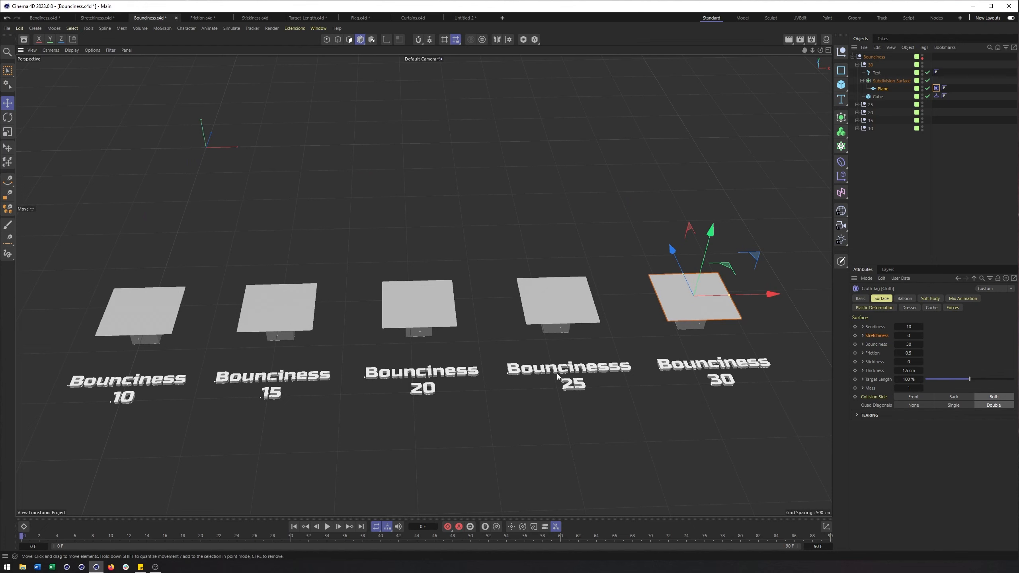
Revisit the Stretchiness and Bendiness scenes and look over their cloth samples again.
click(90, 18)
alt+drag(398, 344, 604, 348)
click(45, 19)
mouse_move(407, 272)
alt+mouse_down()
mouse_move(299, 273)
mouse_move(401, 285)
alt+mouse_up()
alt+right_drag(401, 285, 289, 277)
alt+middle_drag(289, 277, 659, 255)
Return to the Bounciness scene, scrub the simulation to frame 25 and compare the draped cloths up close.
click(145, 21)
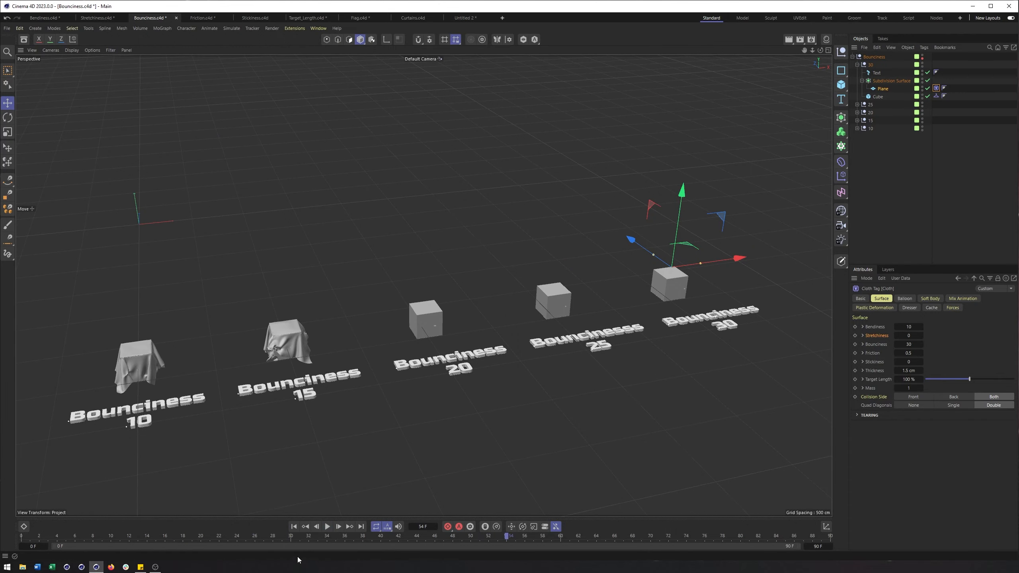
drag(309, 535, 247, 538)
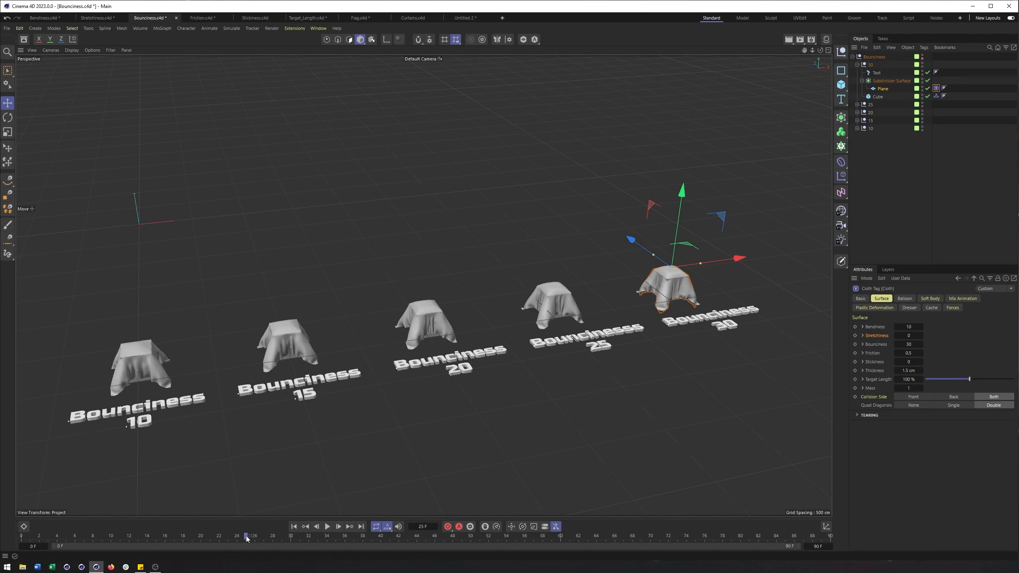
alt+middle_drag(506, 366, 659, 333)
alt+right_drag(473, 323, 591, 310)
alt+middle_drag(592, 311, 421, 317)
alt+drag(421, 315, 409, 311)
alt+middle_drag(642, 263, 460, 269)
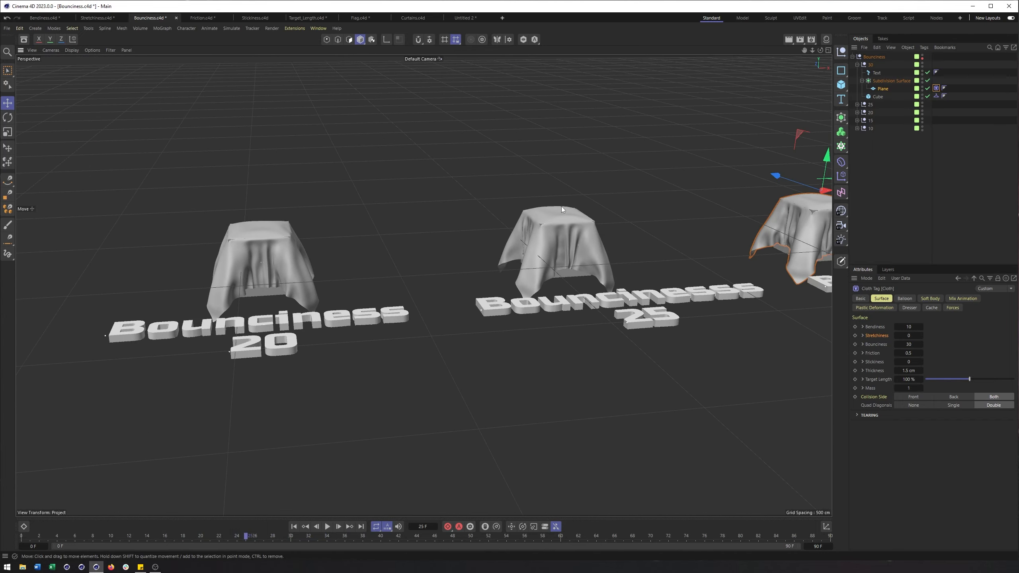
alt+middle_drag(610, 272, 308, 290)
scroll(578, 328, down, 5)
scroll(307, 290, up, 3)
alt+middle_drag(374, 283, 467, 308)
scroll(467, 307, up, 3)
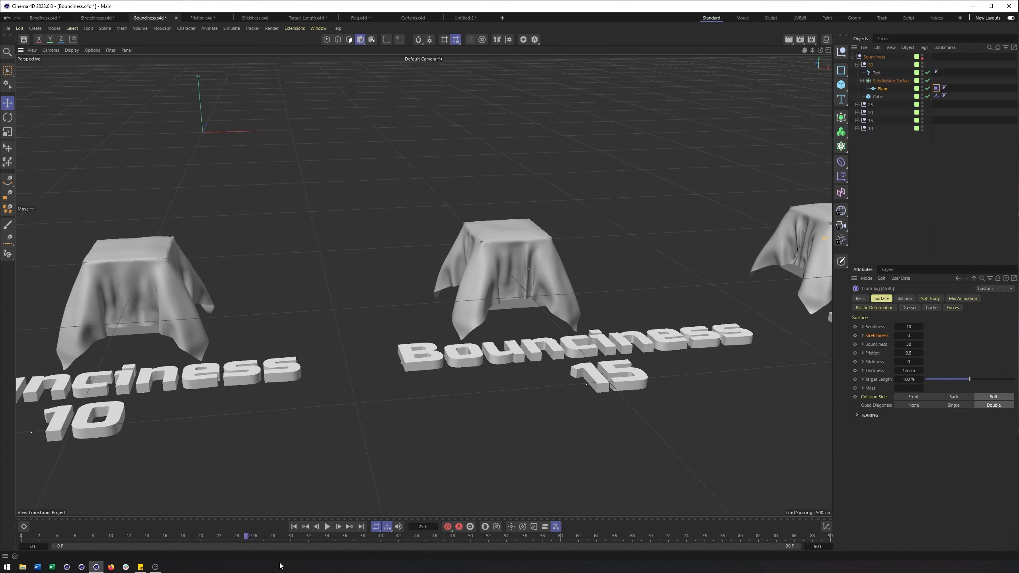
Play the Bounciness simulation, pause it at frame 52 and examine the Bounciness 10 and 15 cloths.
click(327, 527)
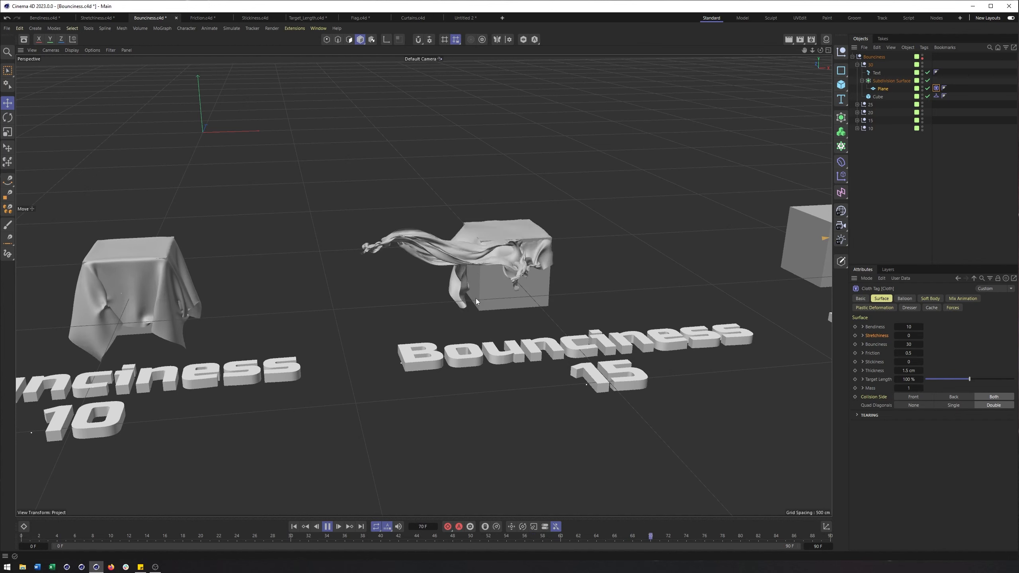
click(329, 529)
alt+middle_drag(483, 415, 495, 412)
alt+drag(495, 412, 482, 415)
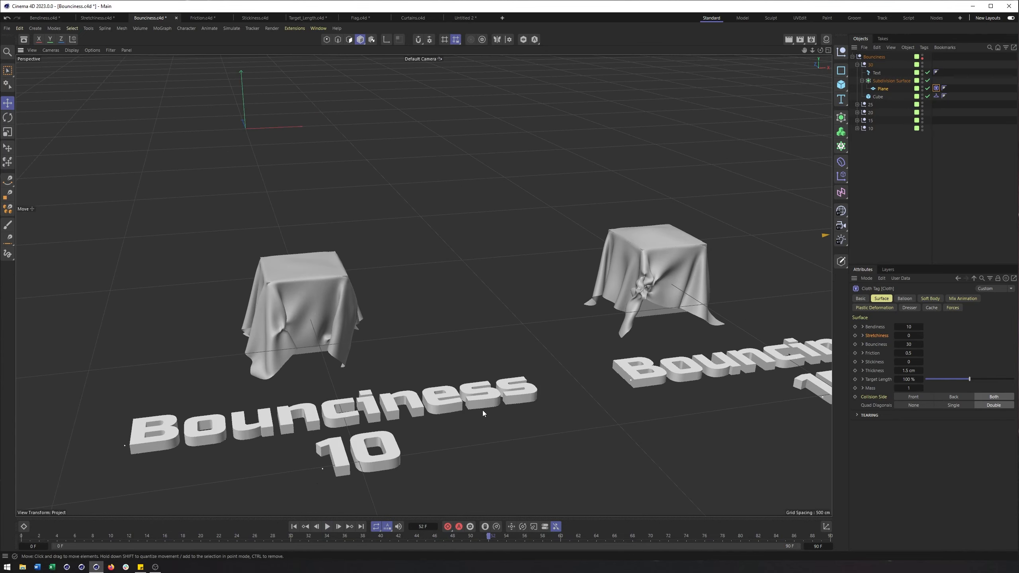
alt+middle_drag(419, 411, 403, 383)
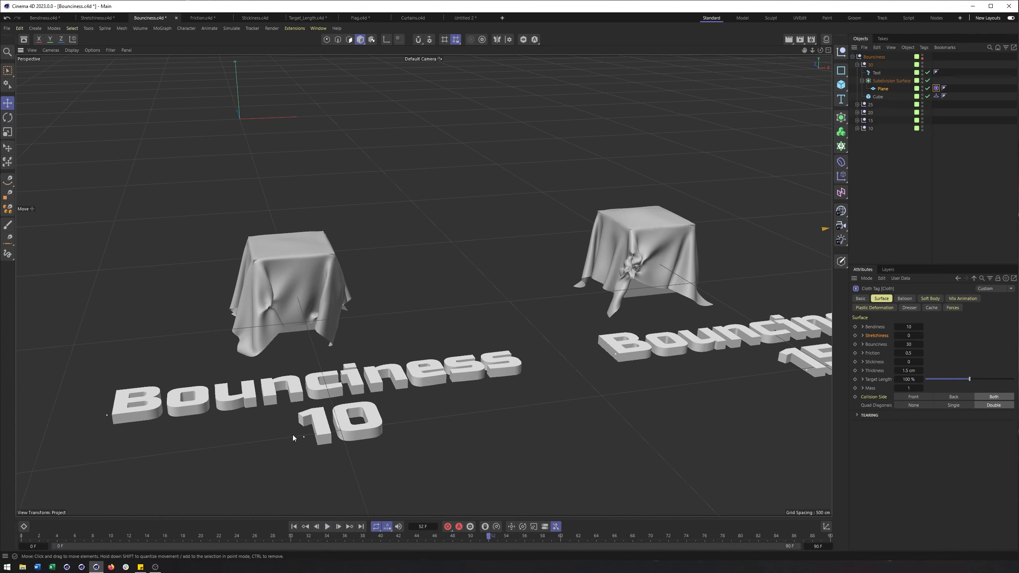
Resume the Bounciness simulation up to frame 78 while comparing the Bounciness 10 and 15 cloths.
click(327, 526)
alt+drag(614, 345, 606, 358)
alt+middle_drag(606, 358, 541, 357)
alt+middle_drag(419, 384, 357, 391)
alt+drag(374, 375, 389, 358)
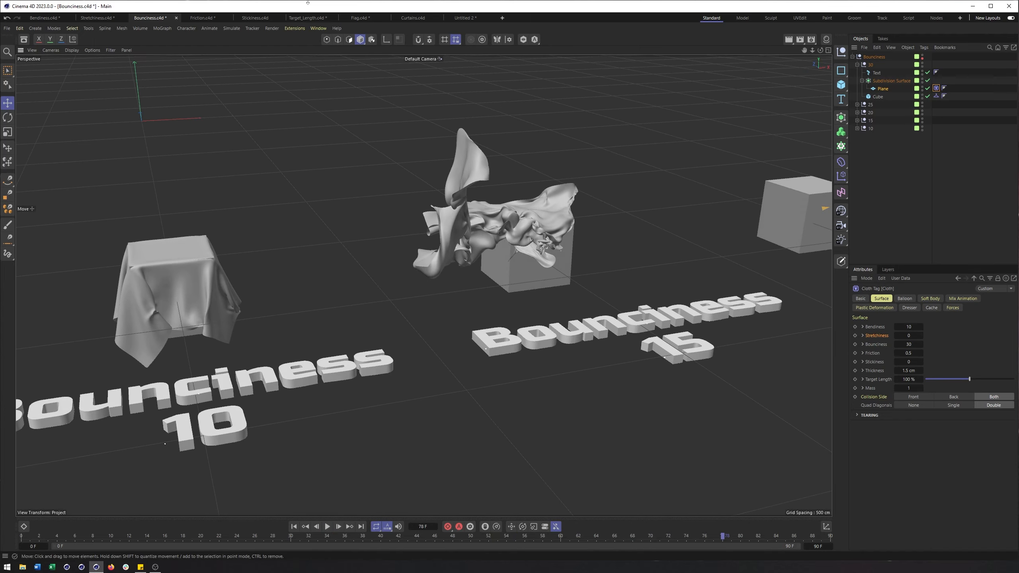
Play the Friction scene's simulation, compare the five cloth spheres and inspect the Collider tag of the Plane object.
click(199, 17)
key(space)
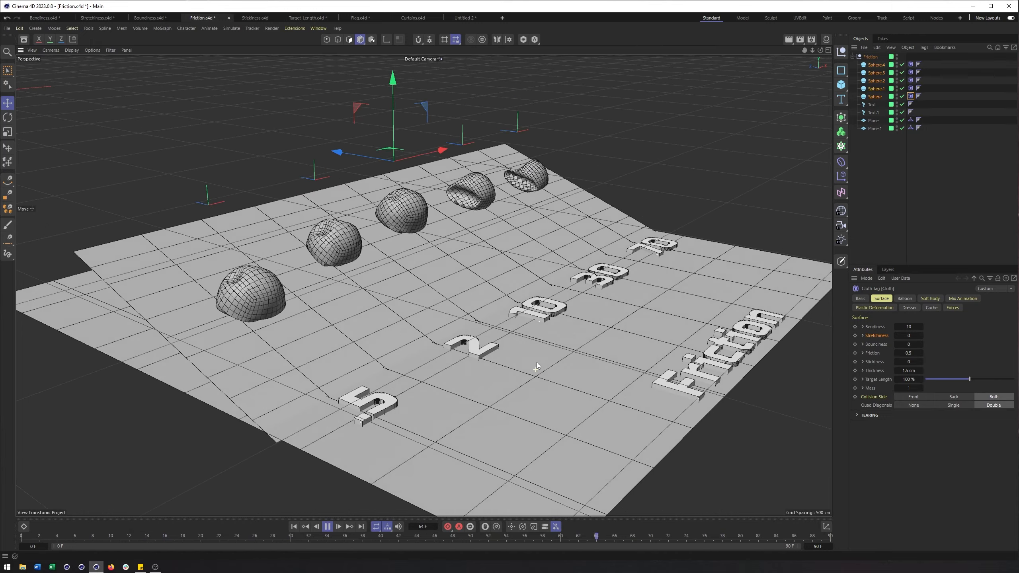
alt+drag(533, 358, 451, 363)
alt+middle_drag(473, 361, 455, 368)
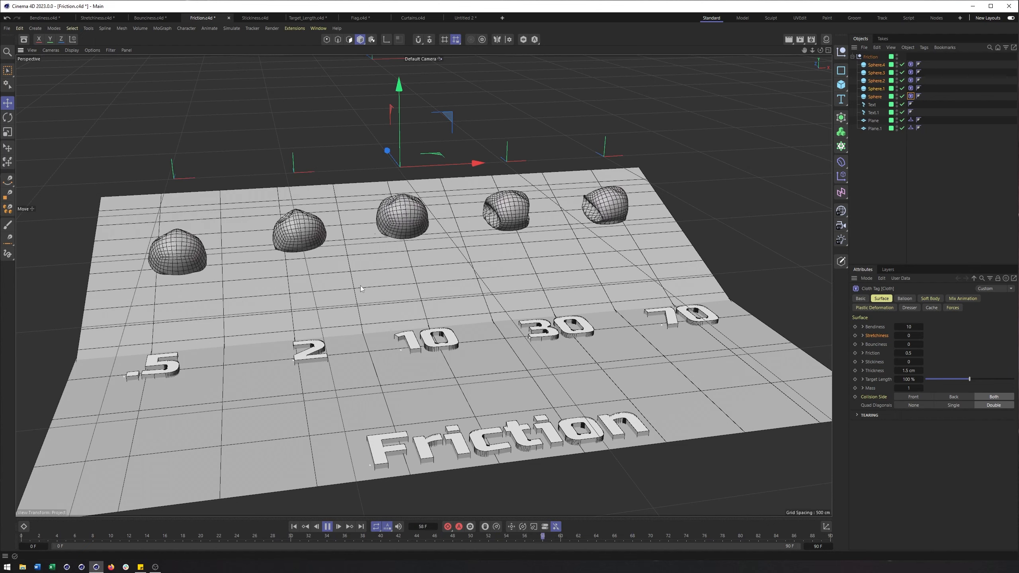
click(911, 120)
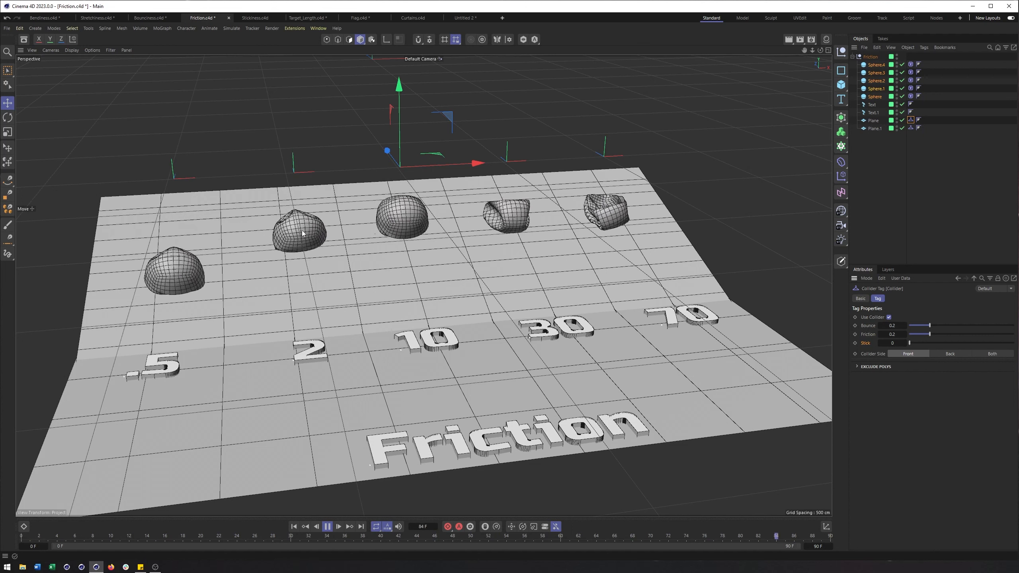
Play the Stickiness scene's simulation and compare the cloth spheres labelled 0 to 70 from several angles.
click(253, 20)
click(326, 529)
alt+drag(418, 352, 422, 307)
alt+middle_drag(422, 307, 411, 345)
alt+right_drag(406, 346, 420, 346)
alt+drag(419, 345, 421, 342)
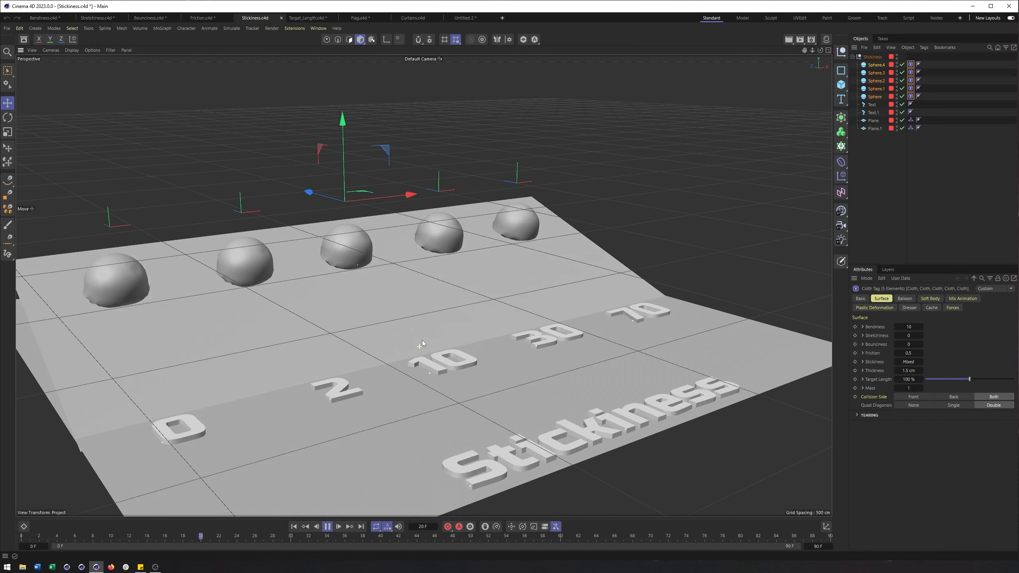
alt+drag(380, 240, 384, 275)
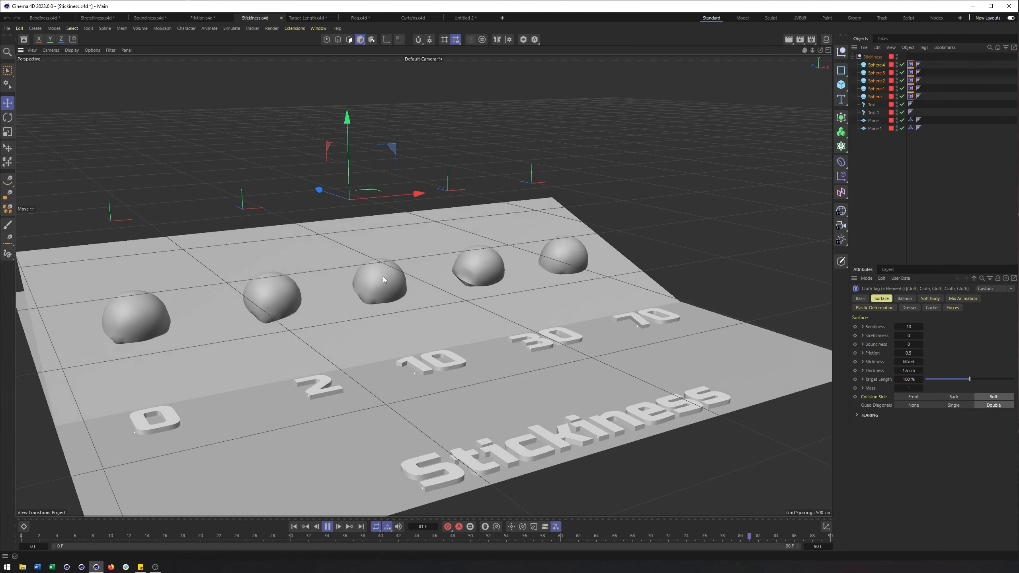
mouse_move(258, 239)
alt+mouse_down()
mouse_move(235, 243)
mouse_move(248, 238)
alt+mouse_up()
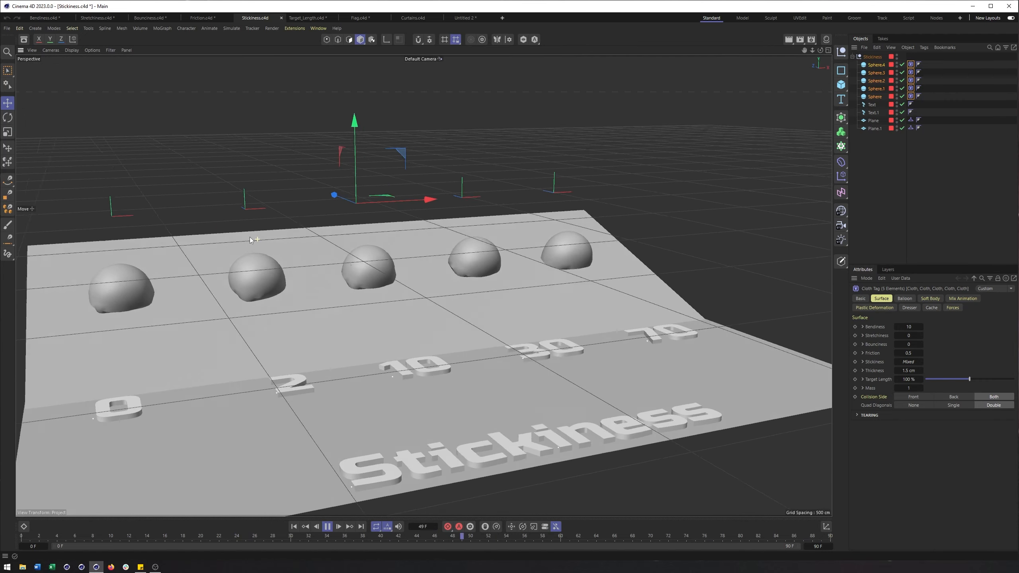
Show wireframe lines on the shaded Stickiness scene and watch the spheres deform from different angles.
click(71, 50)
click(79, 70)
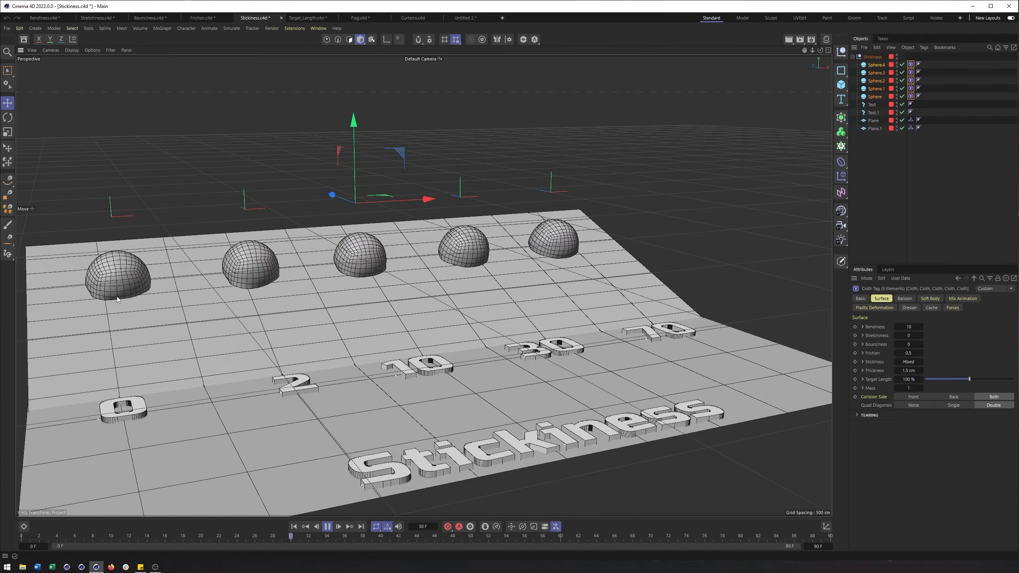
alt+drag(429, 341, 405, 339)
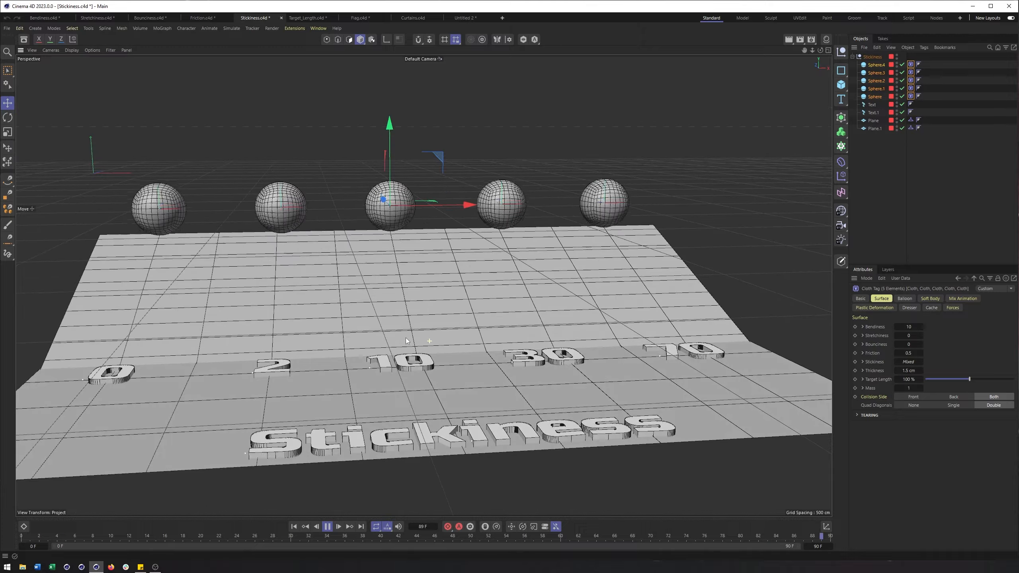
alt+drag(329, 285, 324, 266)
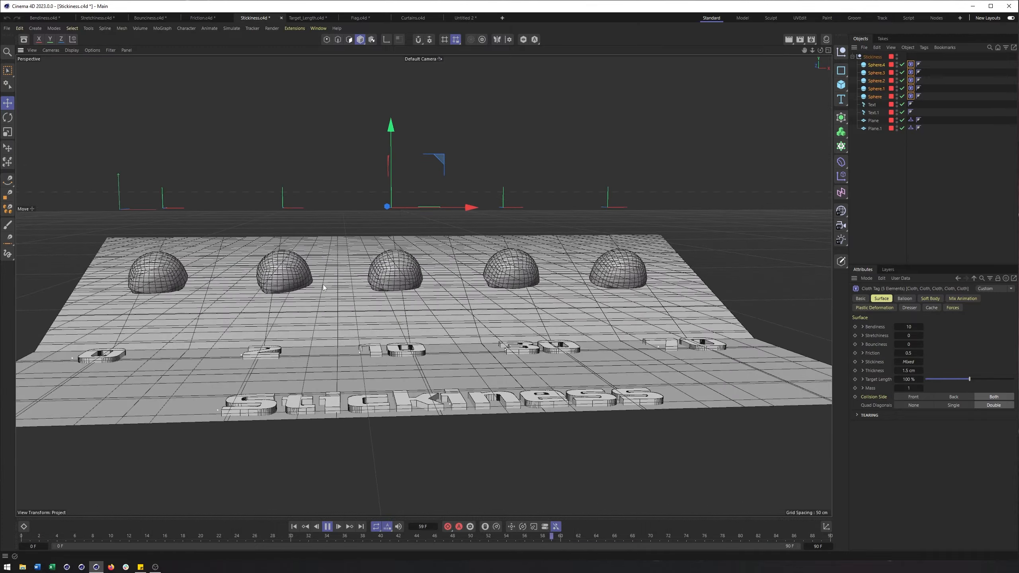
alt+drag(616, 312, 624, 322)
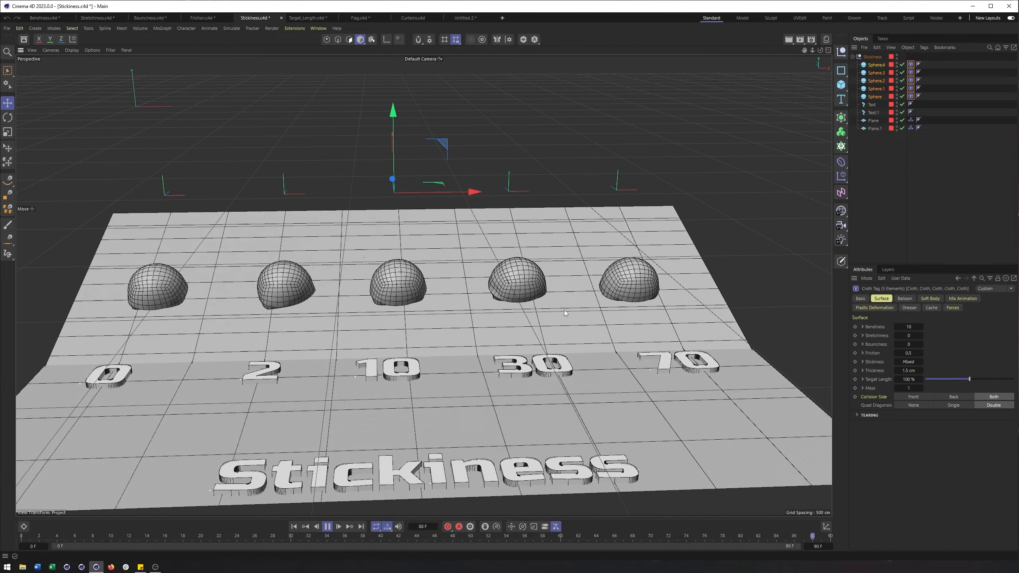
alt+drag(560, 344, 606, 322)
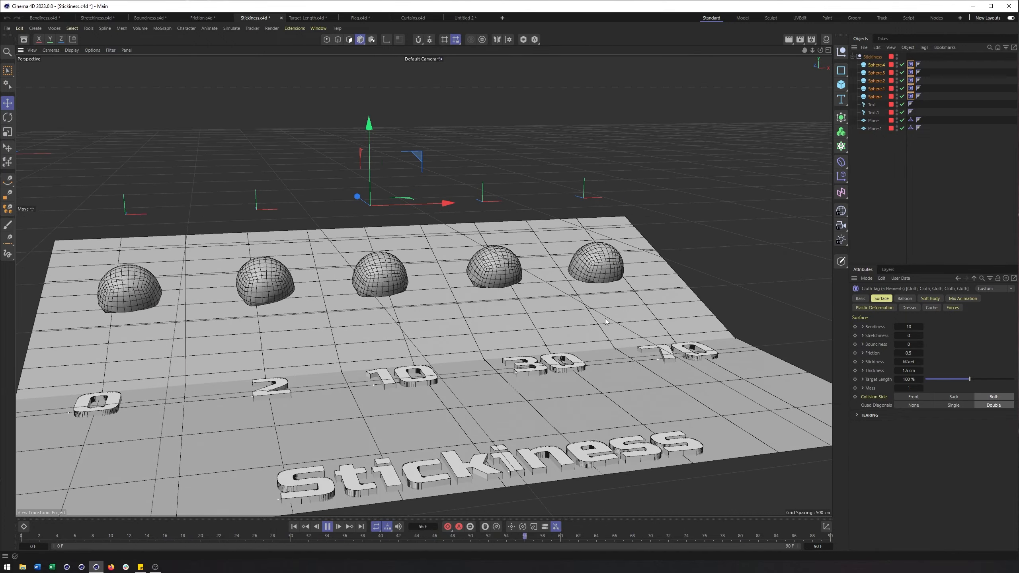
Stop the Stickiness simulation at frame 6 and examine the spheres from a higher viewpoint.
click(328, 527)
alt+drag(377, 228, 355, 95)
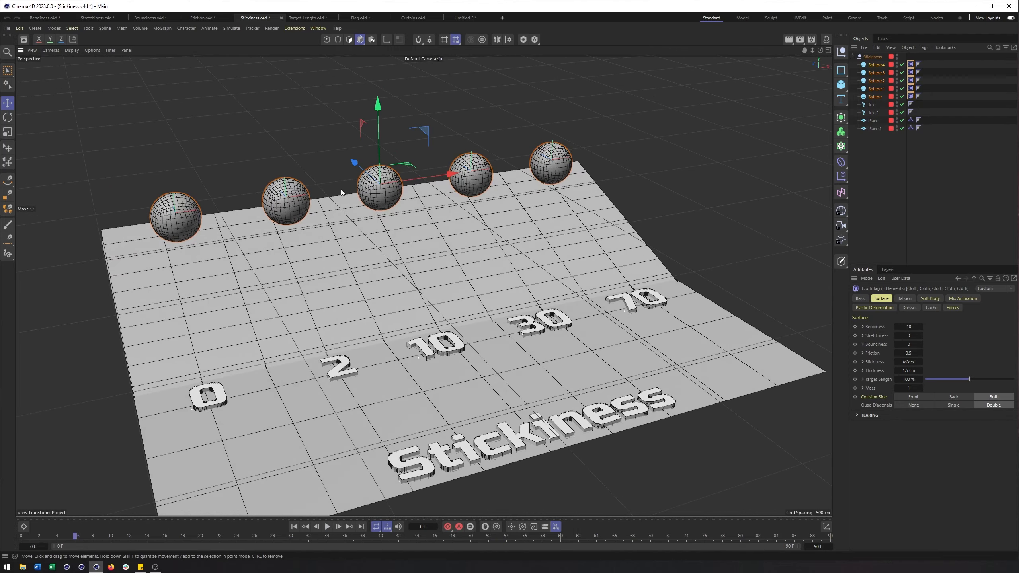
alt+drag(258, 192, 210, 162)
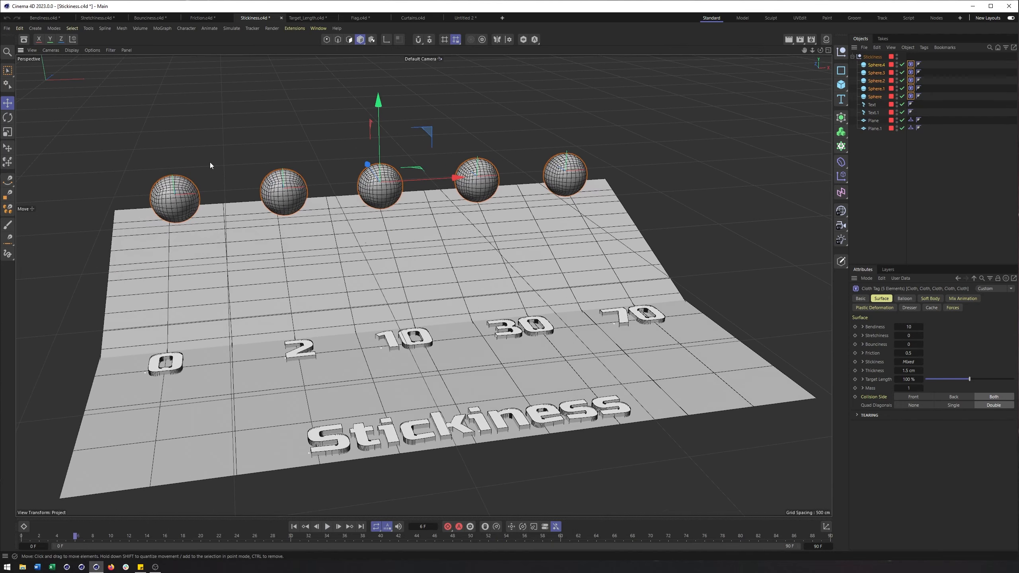
Play the Target Length scene's simulation to frame 65 and return the timeline to frame 0.
click(299, 17)
scroll(444, 252, up, 6)
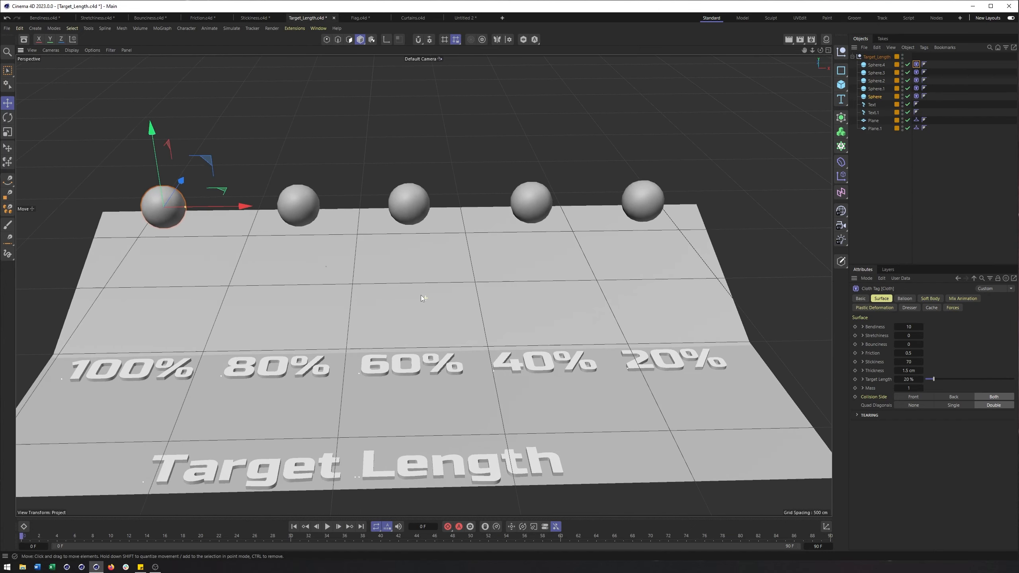
click(327, 526)
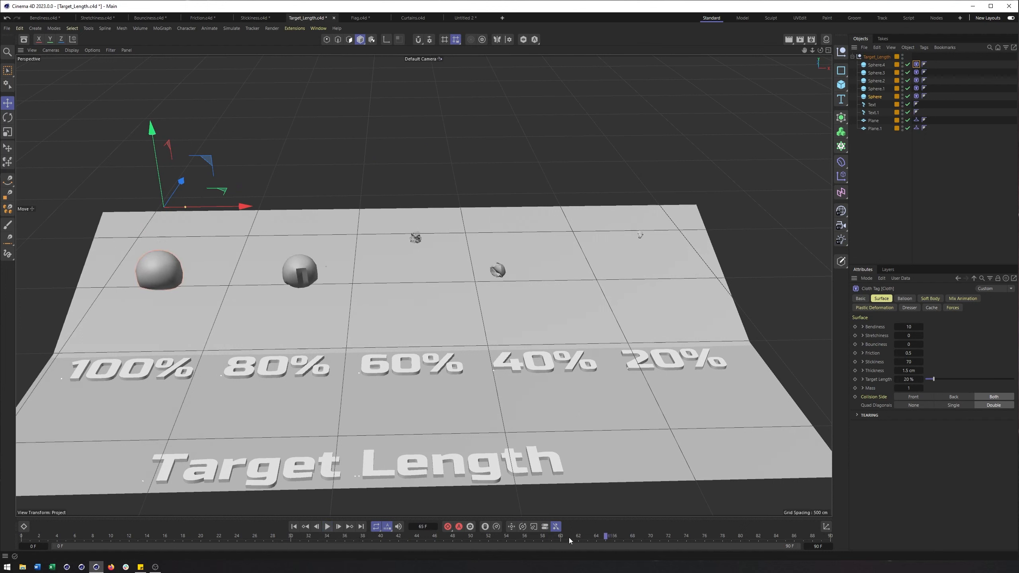
drag(139, 517, 46, 508)
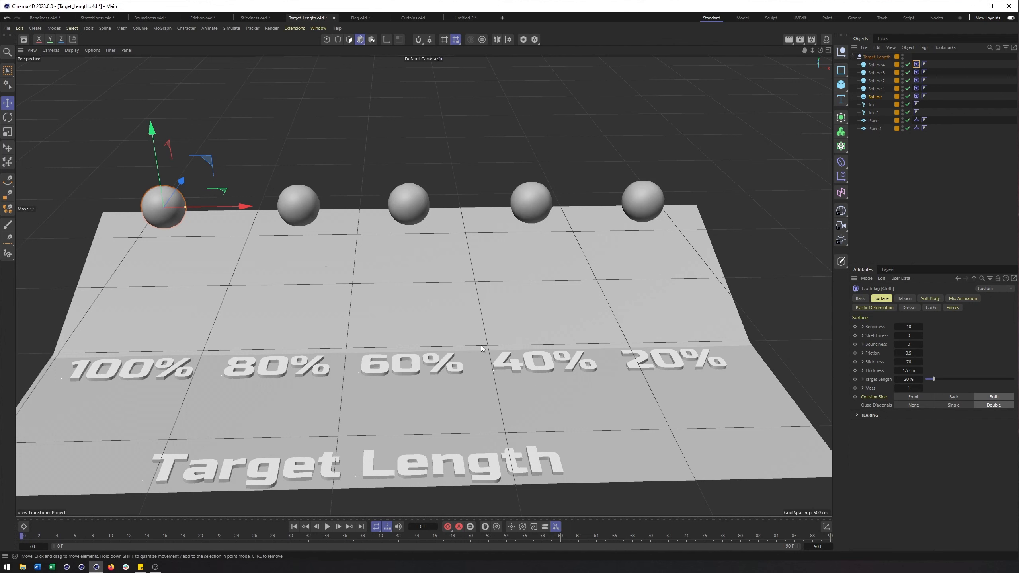
alt+middle_drag(498, 306, 478, 315)
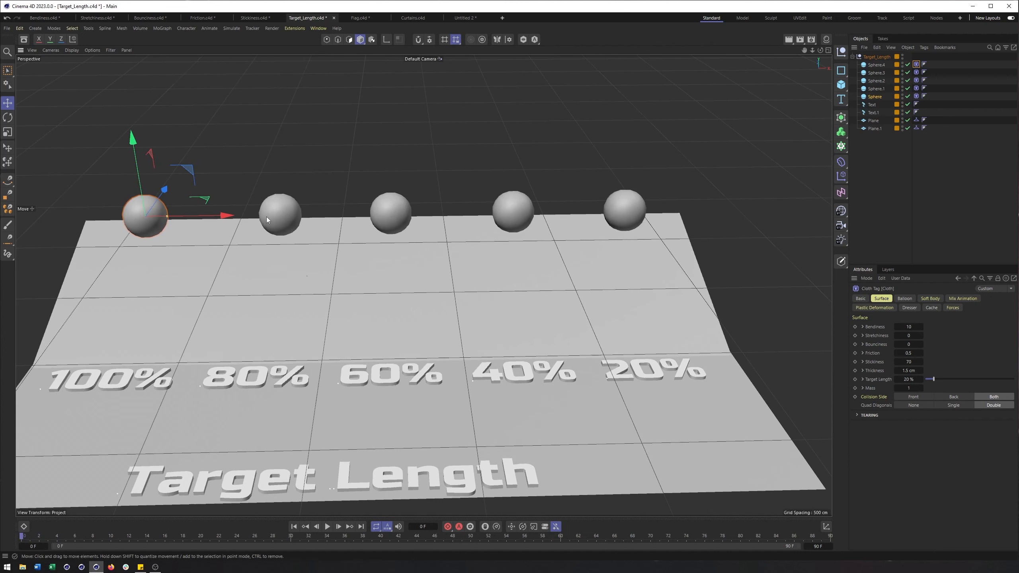
alt+middle_drag(116, 221, 180, 197)
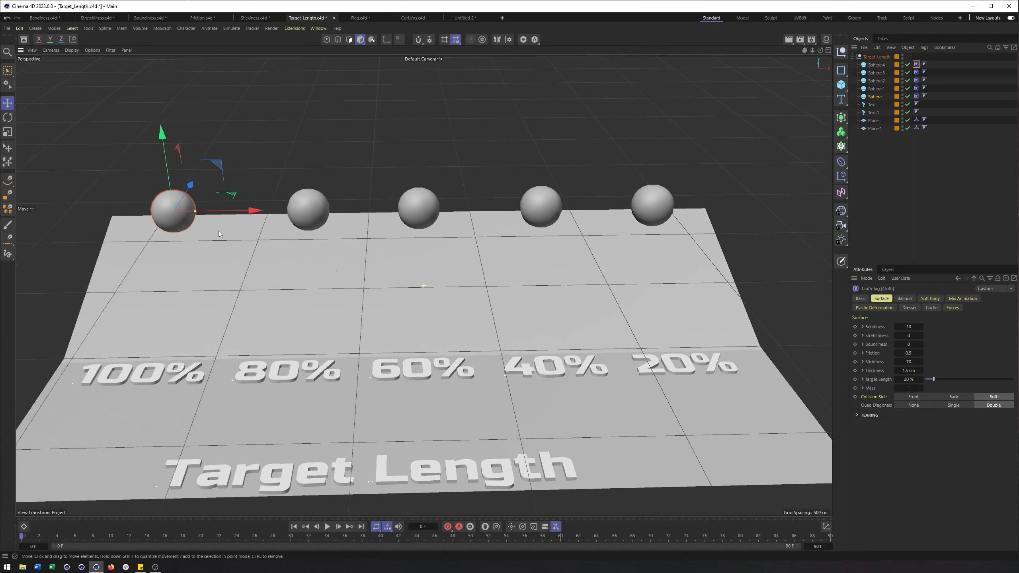
alt+middle_drag(224, 245, 210, 238)
alt+middle_drag(425, 197, 416, 199)
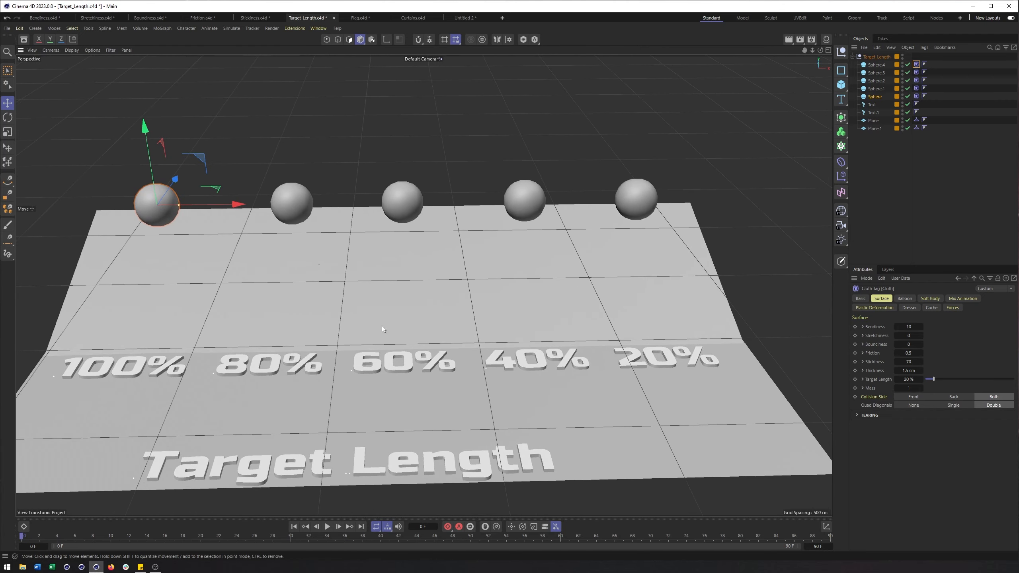
alt+middle_drag(383, 328, 383, 339)
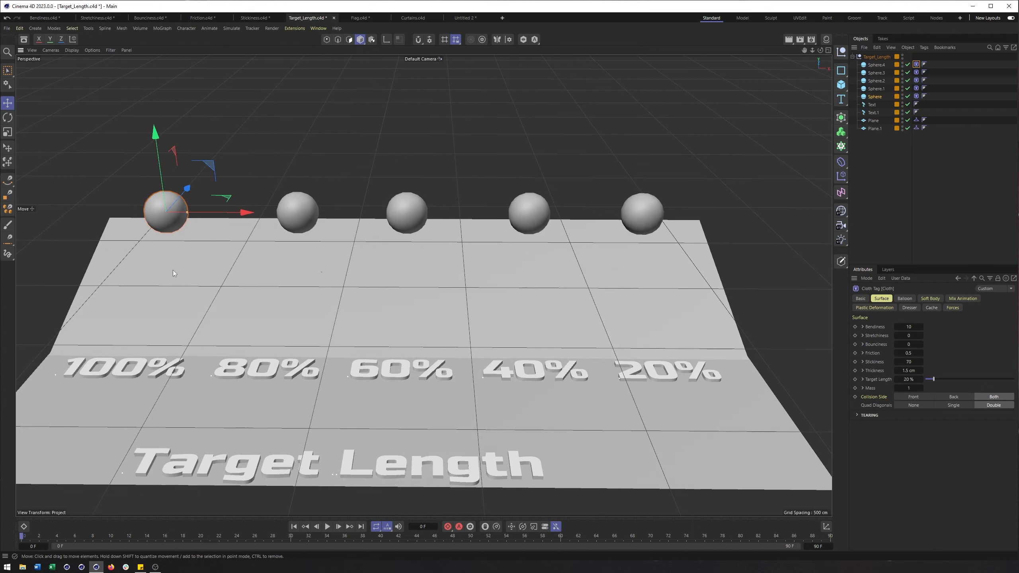
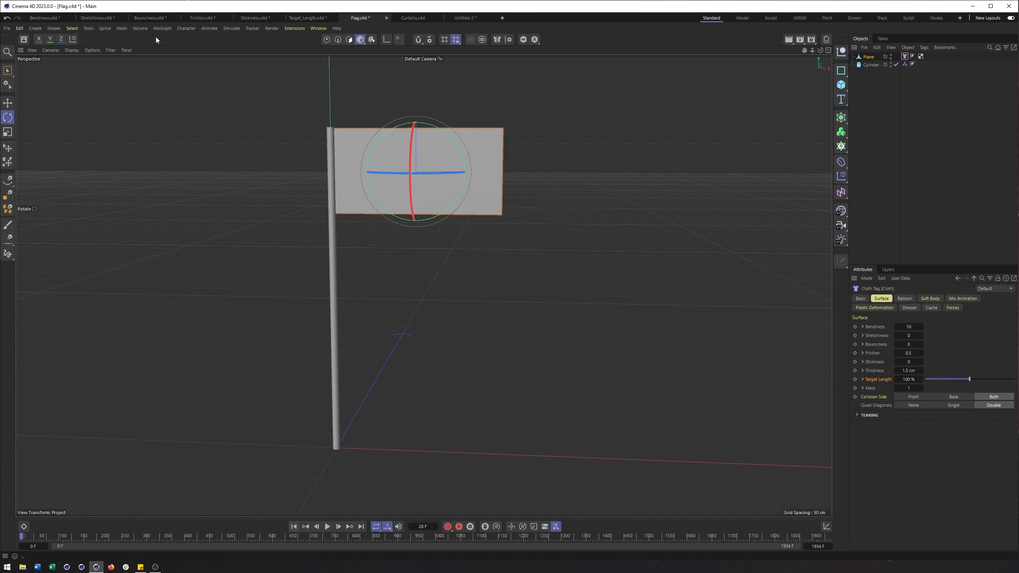
Set the simulation Gravity to -981 cm in the Flag scene's project settings.
click(19, 28)
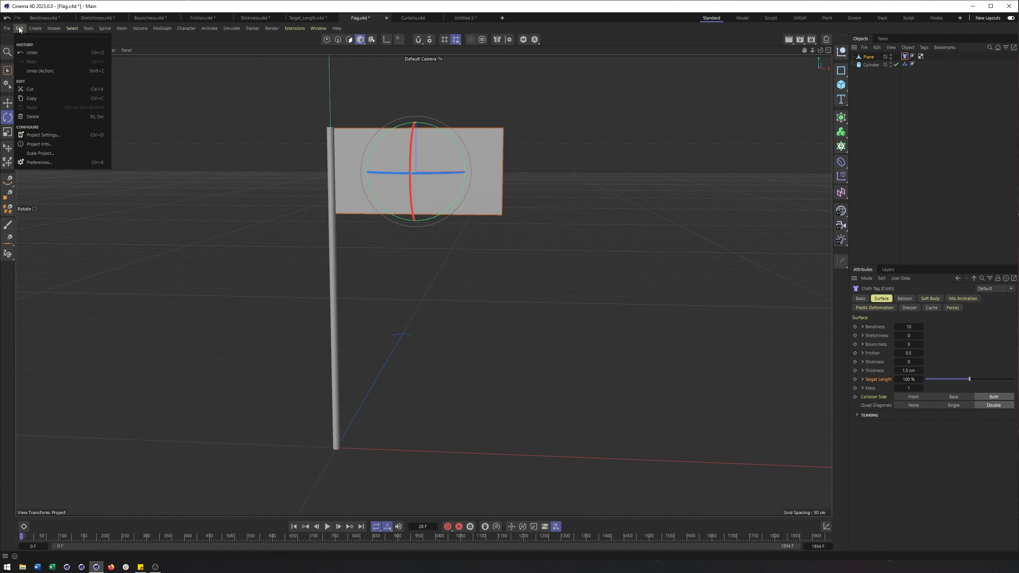
click(79, 135)
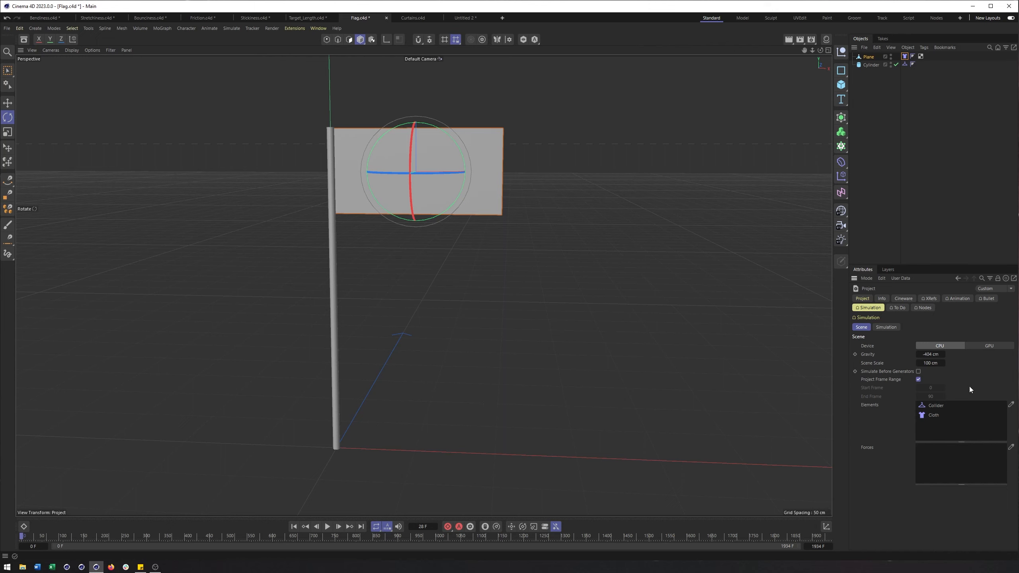
click(936, 354)
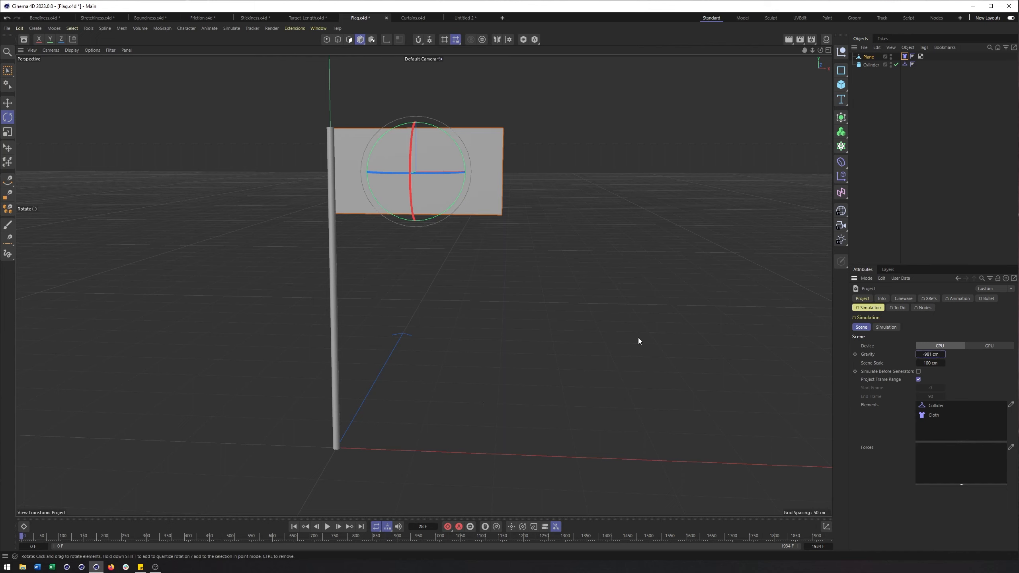
mouse_move(558, 296)
alt+middle_down()
mouse_move(534, 300)
mouse_move(550, 301)
alt+middle_up()
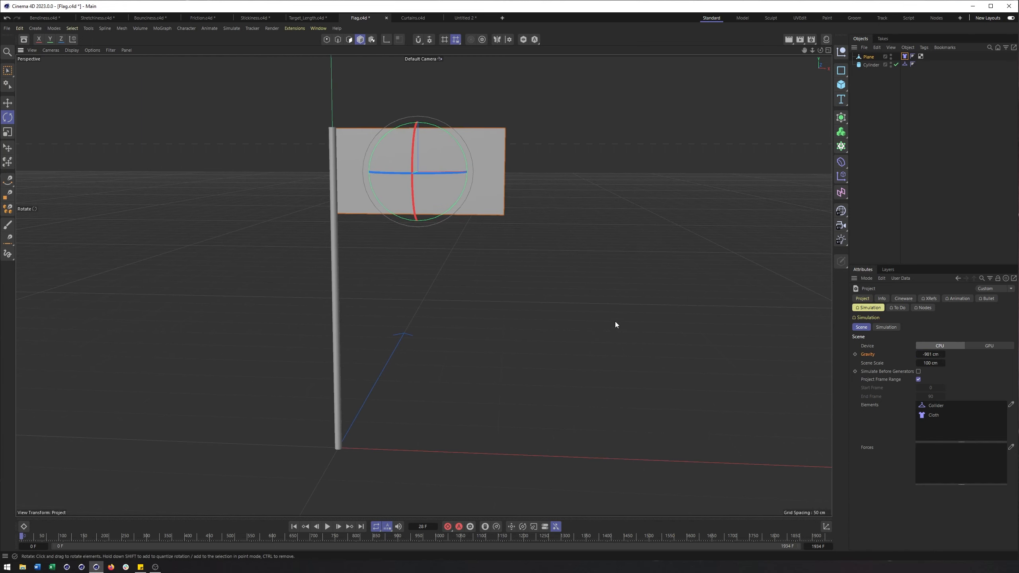
Play the flag's cloth simulation briefly without pinned points and return the timeline to frame 0.
alt+drag(418, 234, 399, 225)
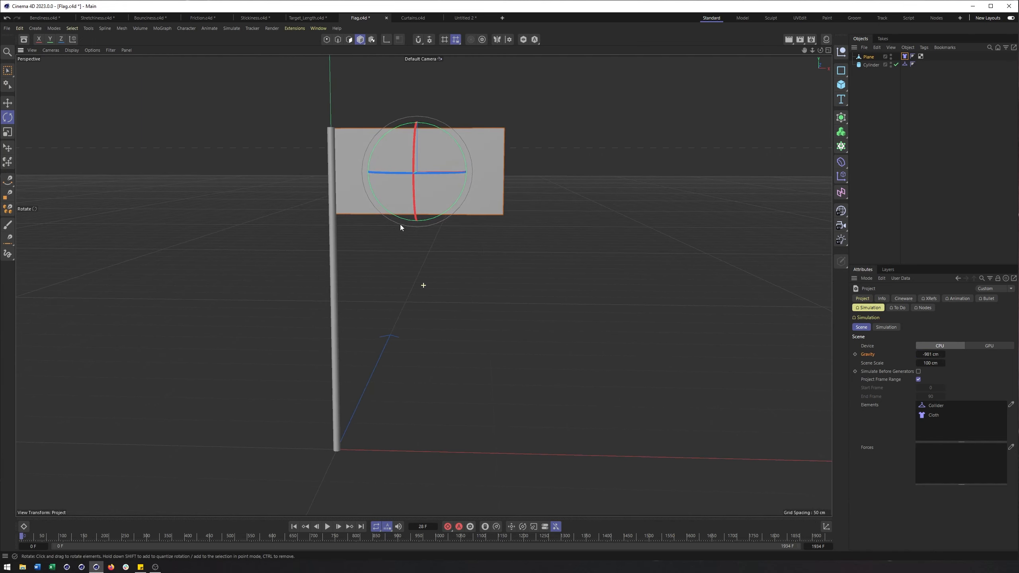
click(904, 56)
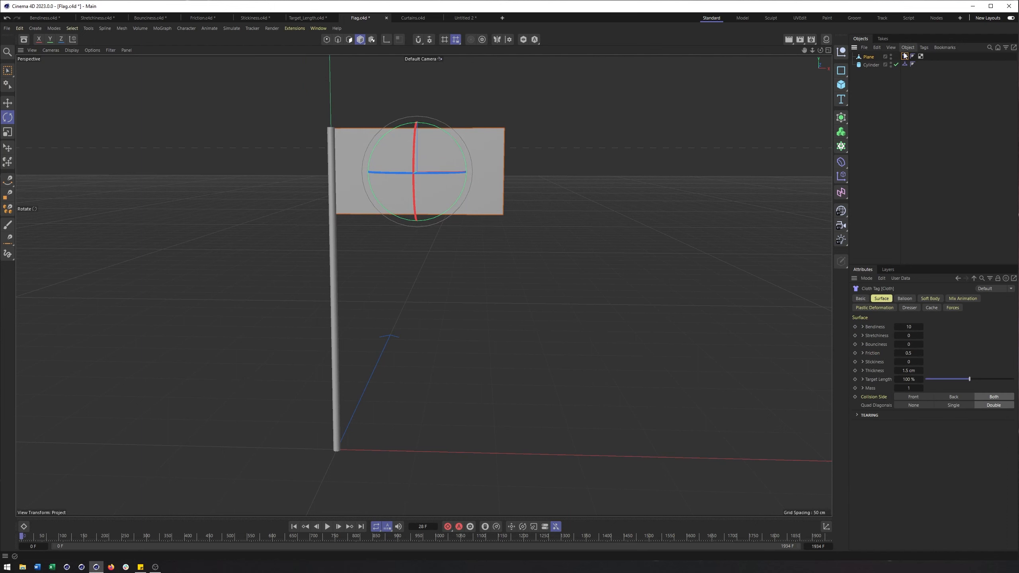
click(326, 527)
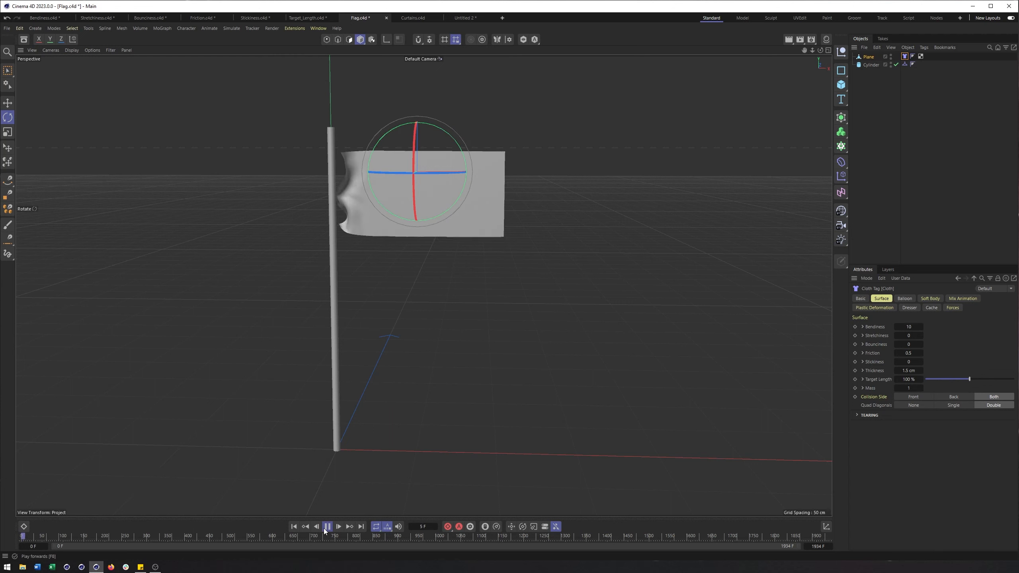
click(327, 527)
click(294, 527)
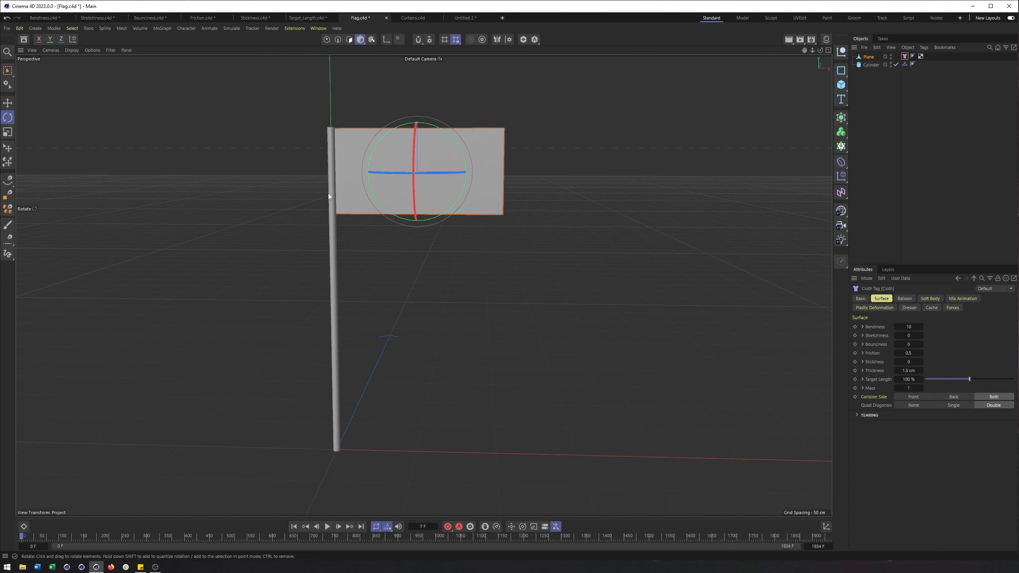
Select the two columns of points along the flag's pole-side edge, using the front view for accuracy.
click(326, 39)
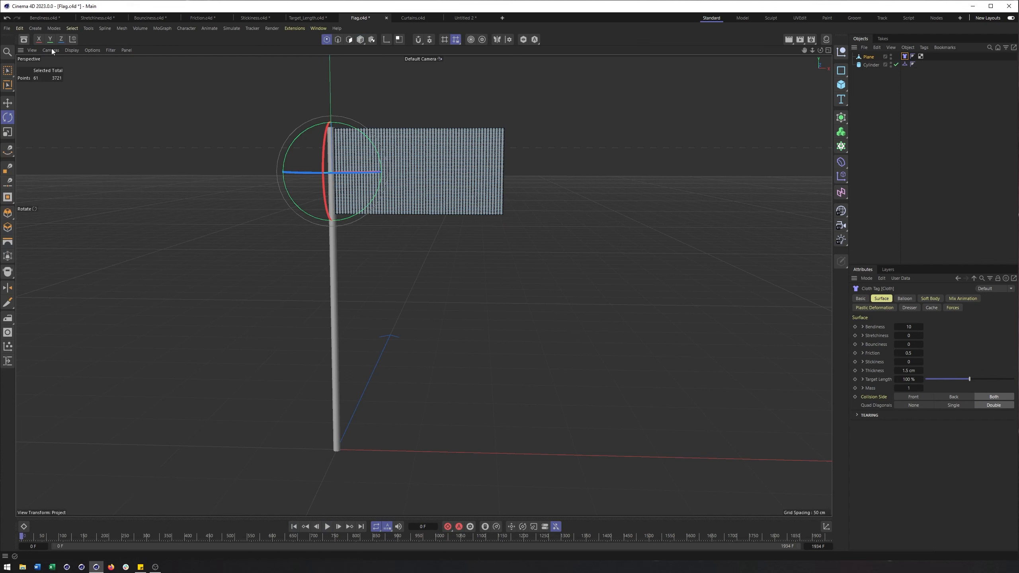
drag(7, 72, 45, 103)
drag(293, 107, 340, 218)
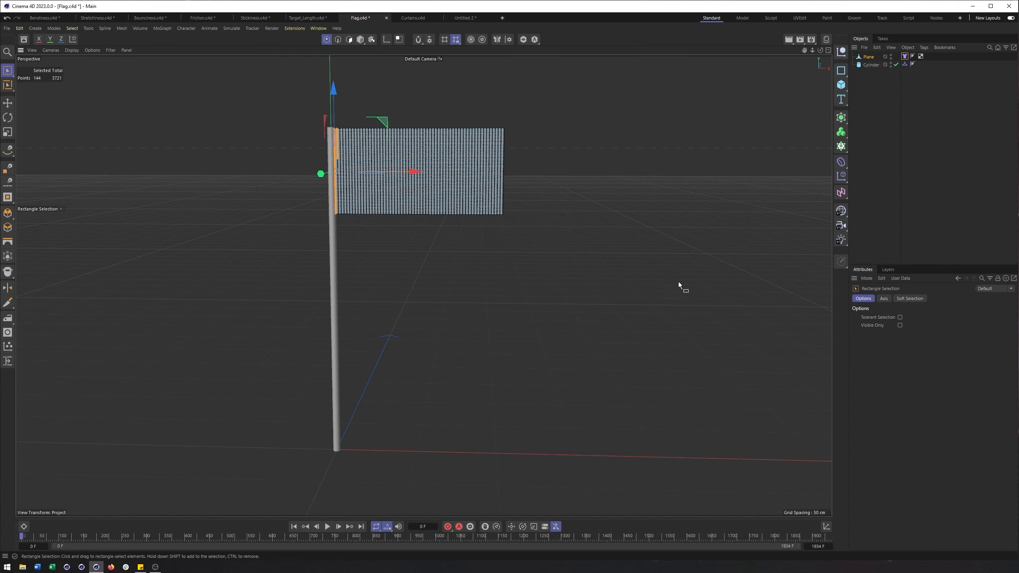
key(F4)
key(s)
scroll(425, 265, down, 8)
drag(332, 79, 412, 400)
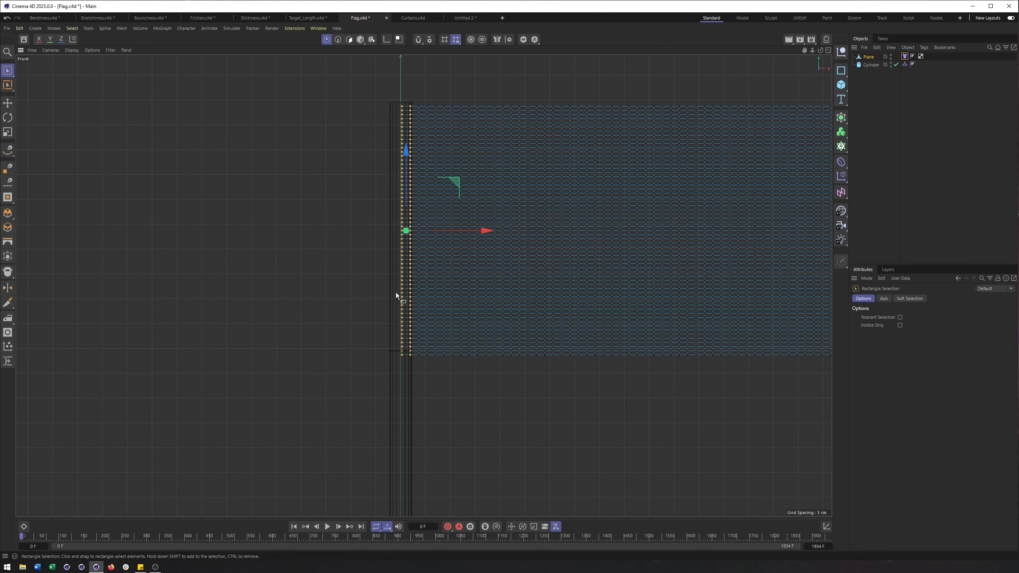
key(F1)
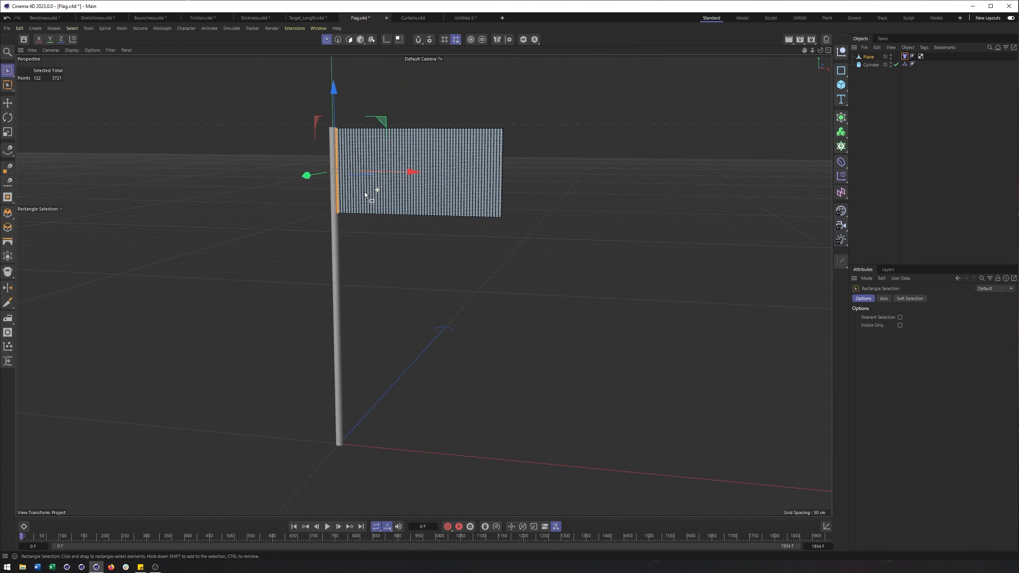
Set the selected pole-side points as Fix Points in the flag's Cloth tag Dresser settings.
alt+right_drag(371, 184, 452, 197)
alt+middle_drag(451, 197, 445, 174)
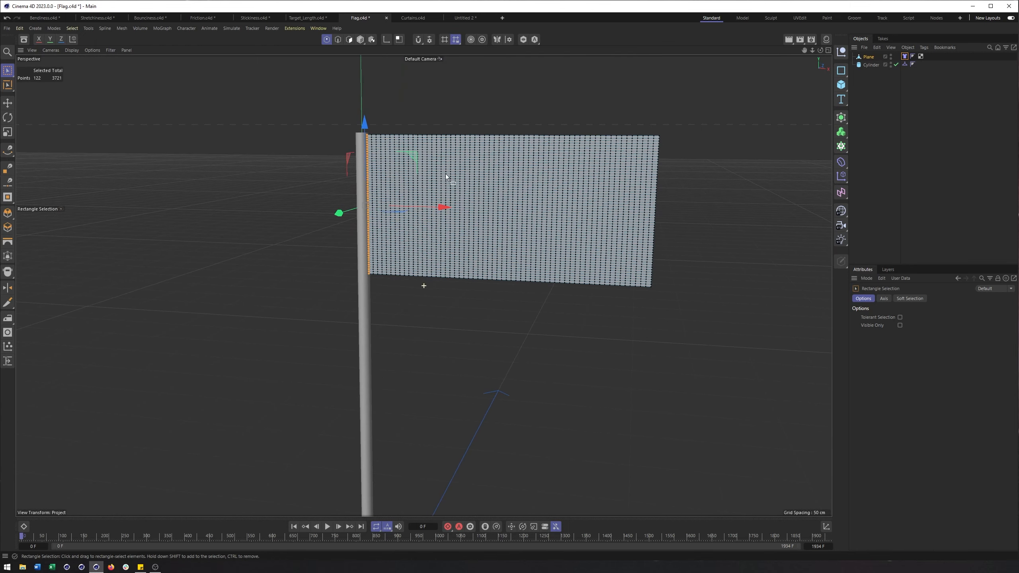
click(905, 57)
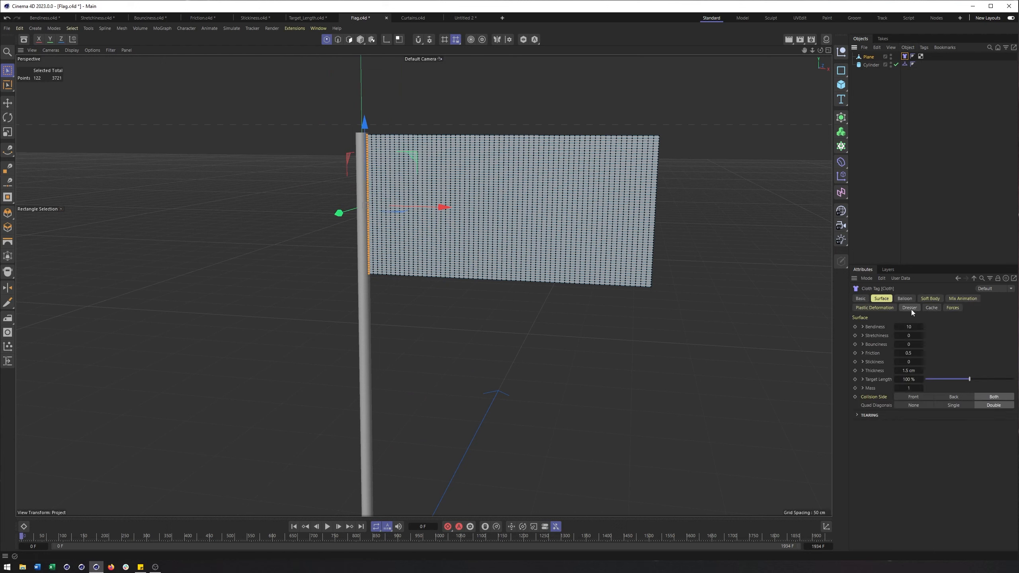
click(909, 307)
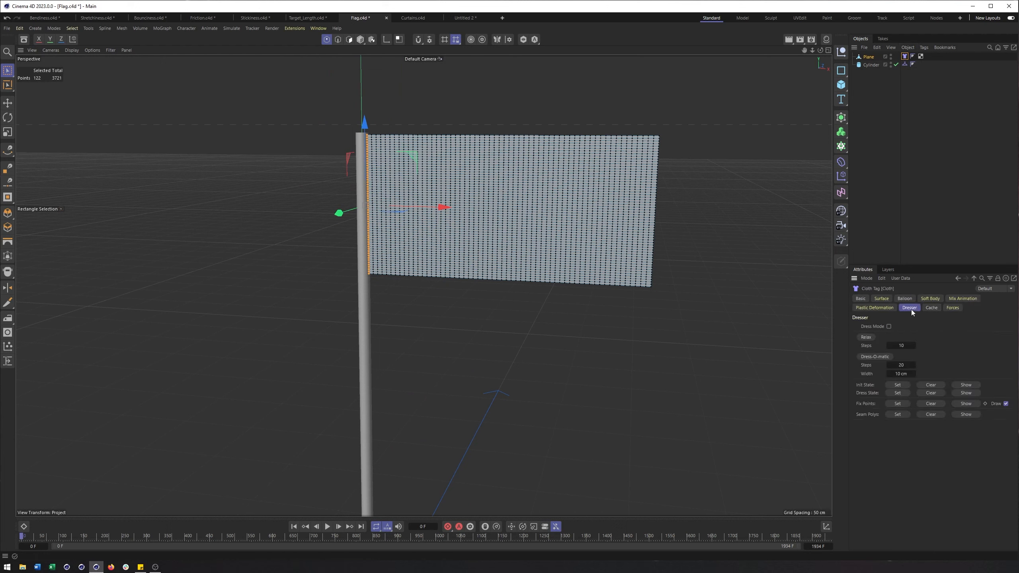
click(895, 404)
alt+middle_drag(419, 217, 415, 224)
alt+drag(414, 224, 420, 220)
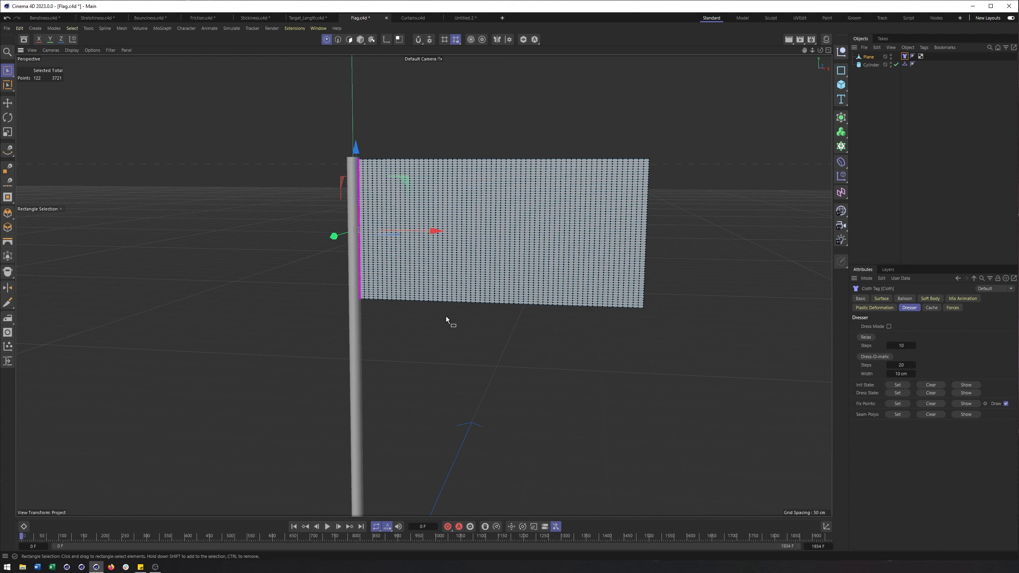
Return to Model mode, play the simulation to frame 114 and examine how the pinned flag hangs.
alt+middle_drag(449, 324, 432, 319)
alt+right_drag(432, 318, 424, 313)
alt+drag(424, 313, 418, 257)
click(360, 39)
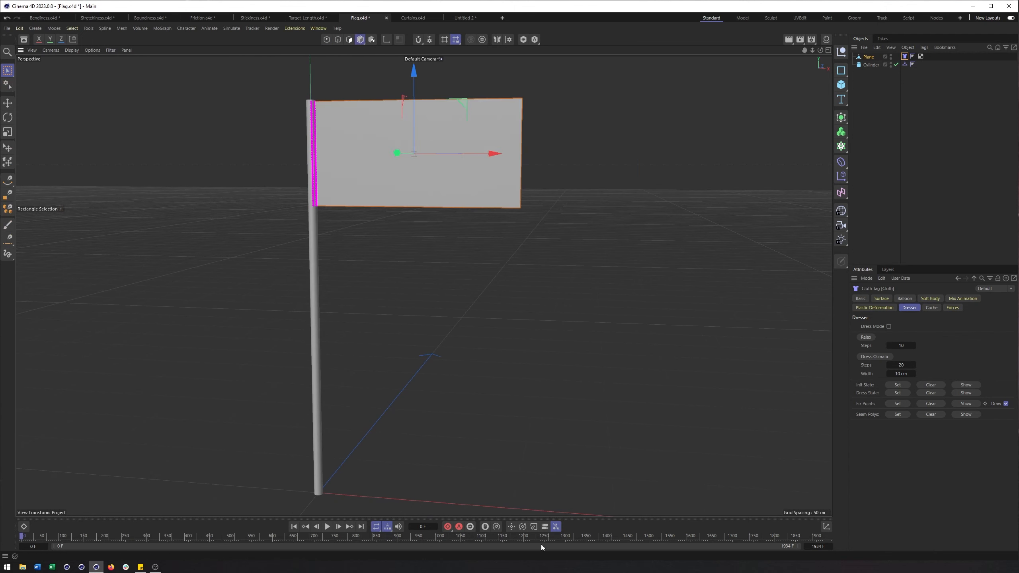
click(327, 527)
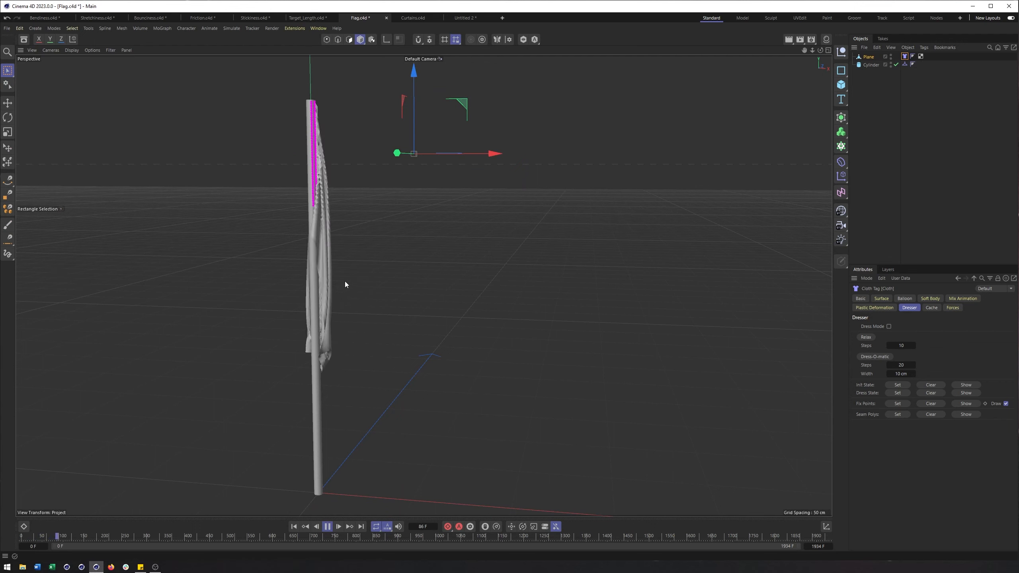
mouse_move(322, 316)
alt+mouse_down()
mouse_move(296, 308)
mouse_move(315, 319)
alt+mouse_up()
click(328, 527)
mouse_move(322, 282)
alt+mouse_down()
mouse_move(342, 291)
mouse_move(325, 291)
alt+mouse_up()
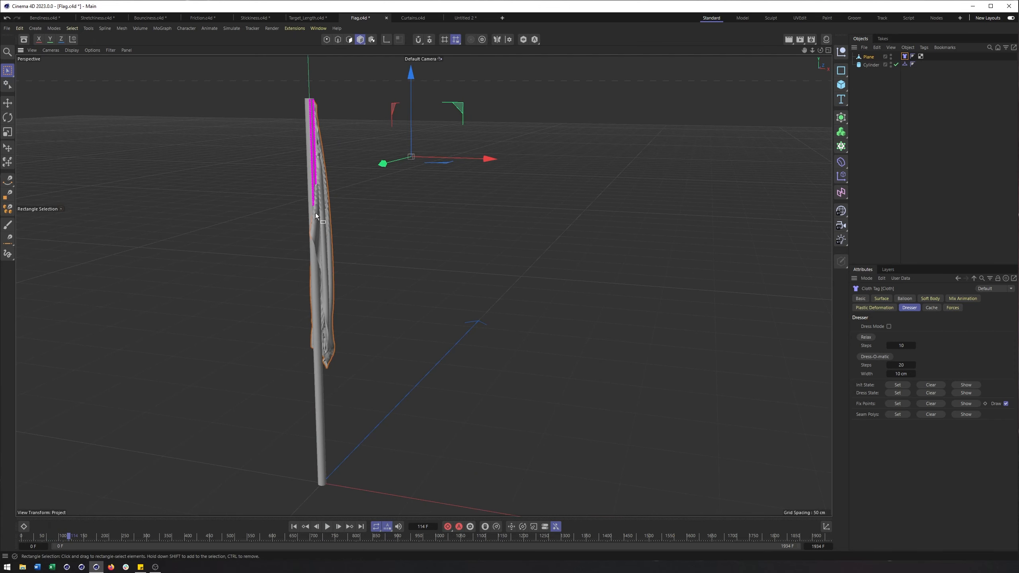
alt+drag(325, 152, 265, 63)
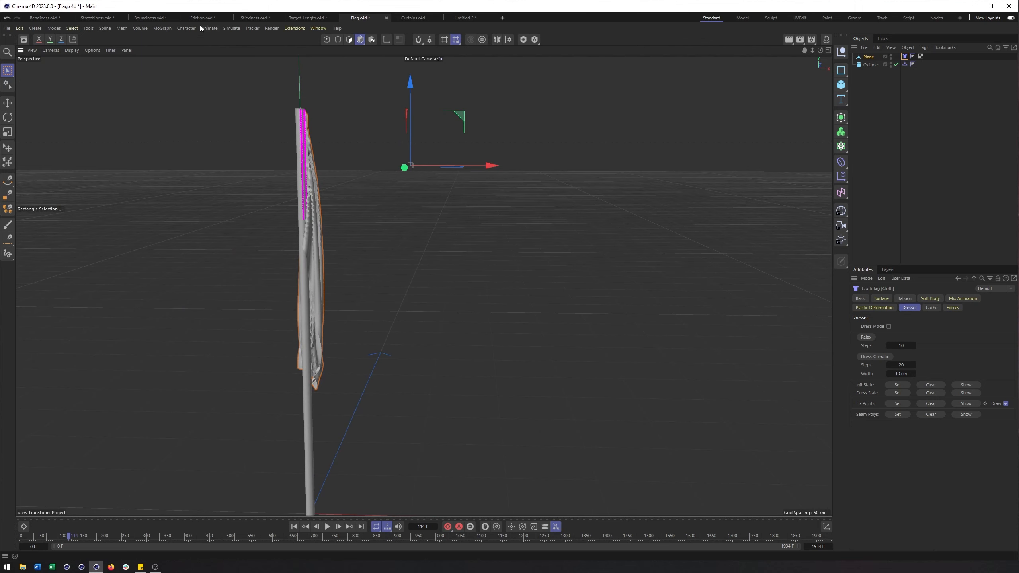
Add a Wind force to the scene and frame the flagpole together with the wind object.
click(231, 29)
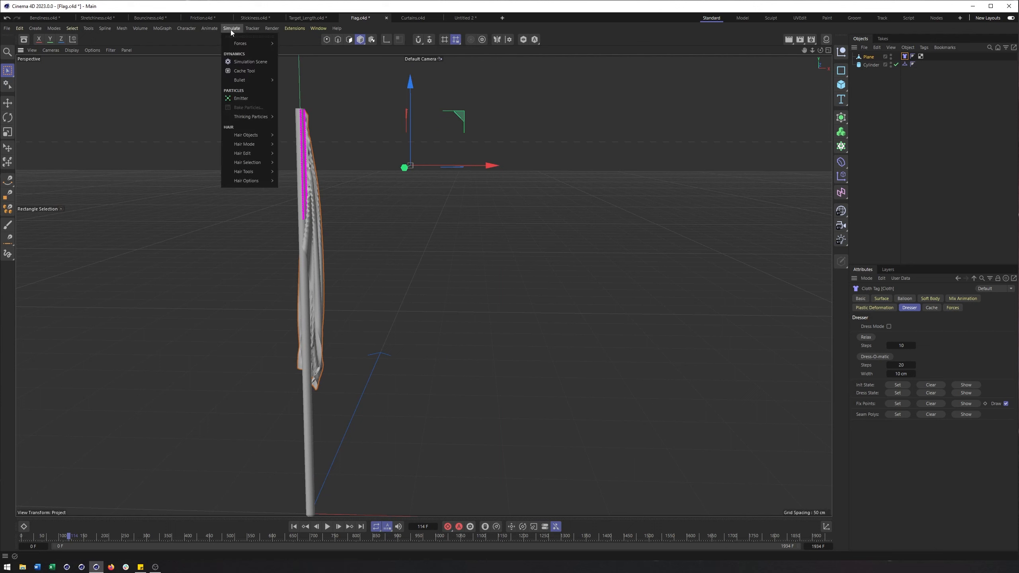
mouse_move(242, 43)
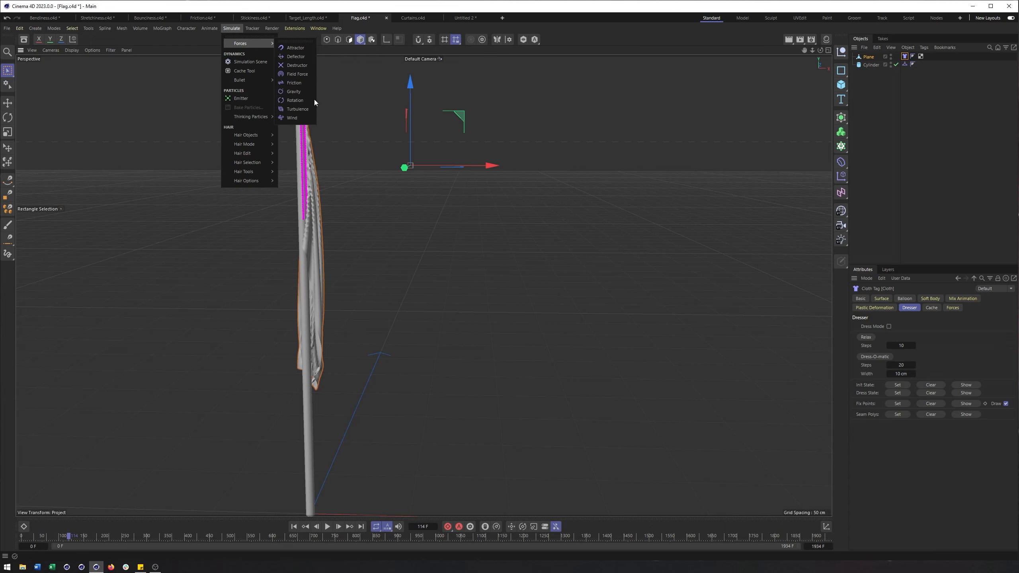
click(293, 121)
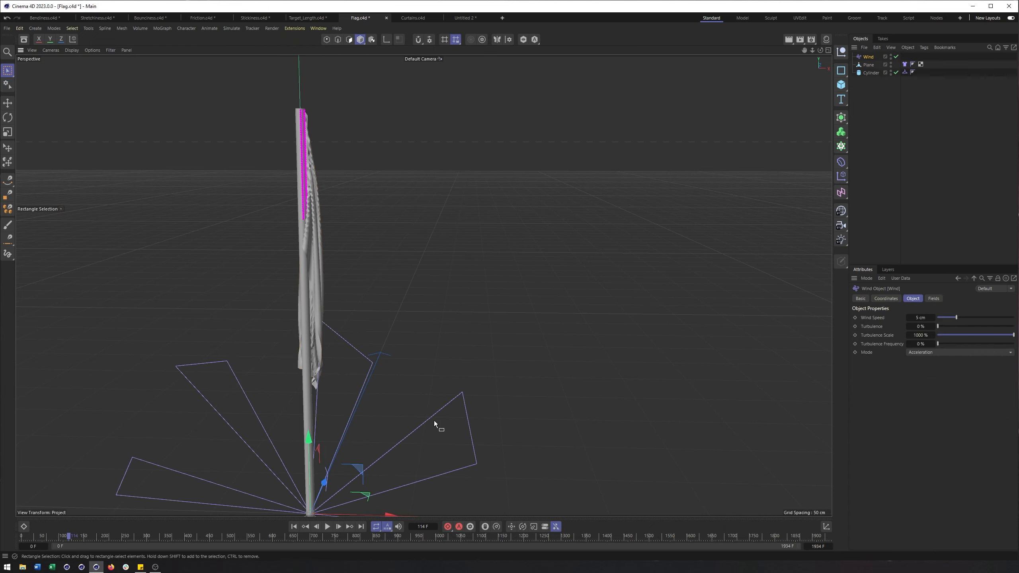
alt+middle_drag(415, 403, 404, 348)
alt+drag(404, 348, 380, 356)
alt+middle_drag(363, 394, 401, 373)
alt+right_drag(401, 373, 367, 369)
Play the simulation with the wind and raise its Wind Speed to 300 cm.
click(327, 527)
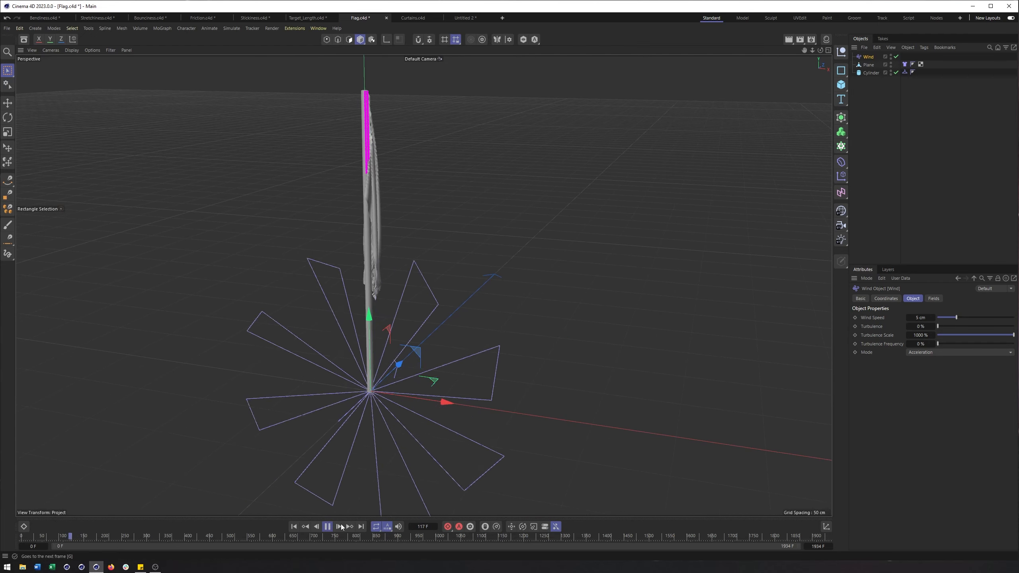
alt+drag(423, 284, 448, 284)
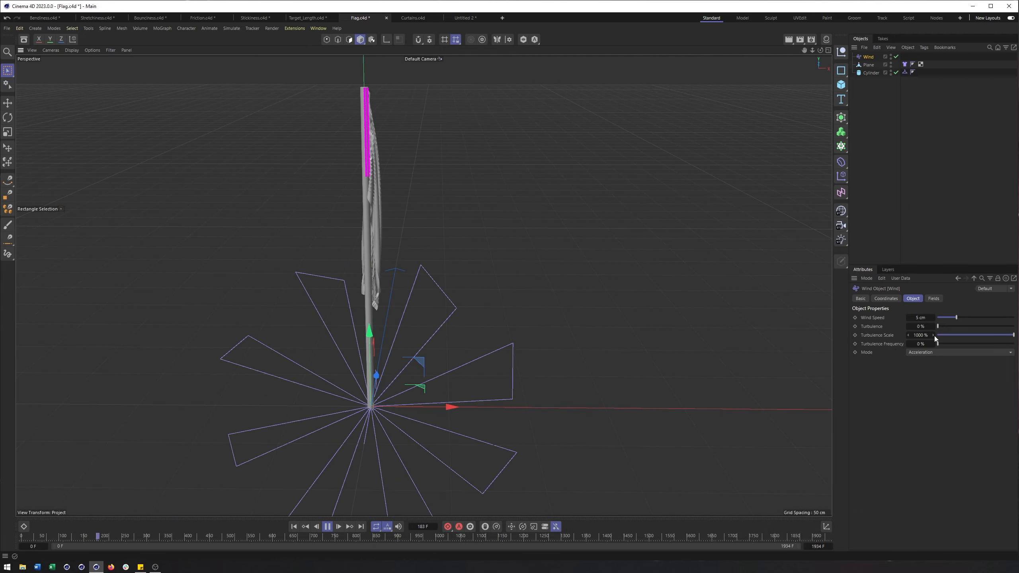
drag(954, 317, 1014, 318)
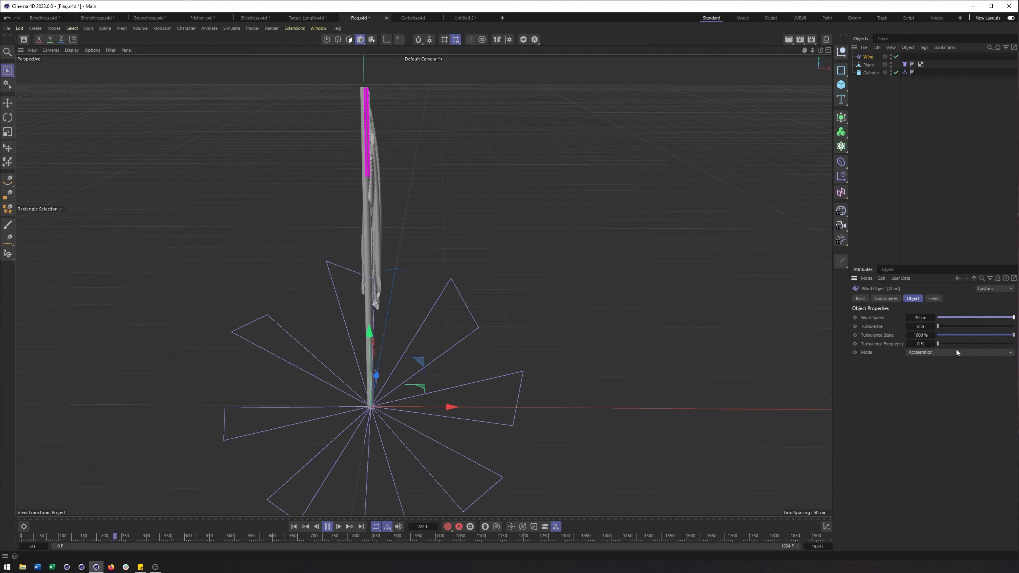
click(928, 317)
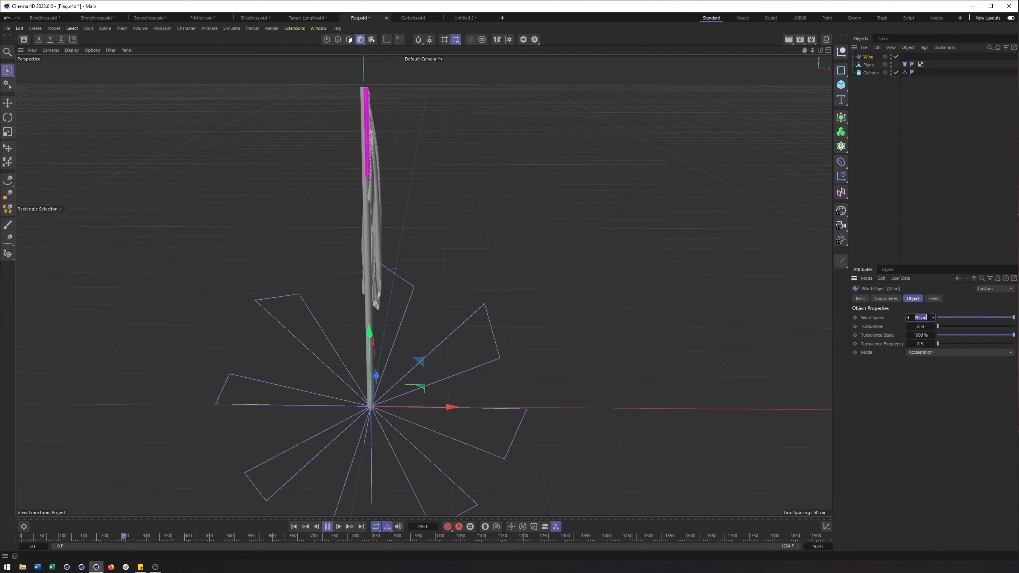
text(300)
key(Return)
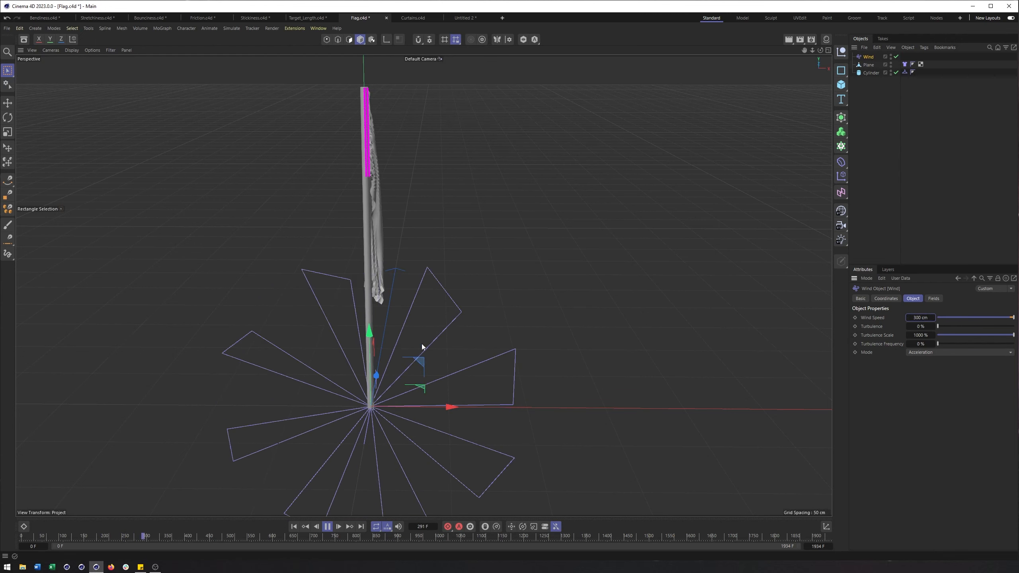
Rotate the wind object as seen from the side so it blows diagonally upward.
alt+drag(448, 321, 378, 268)
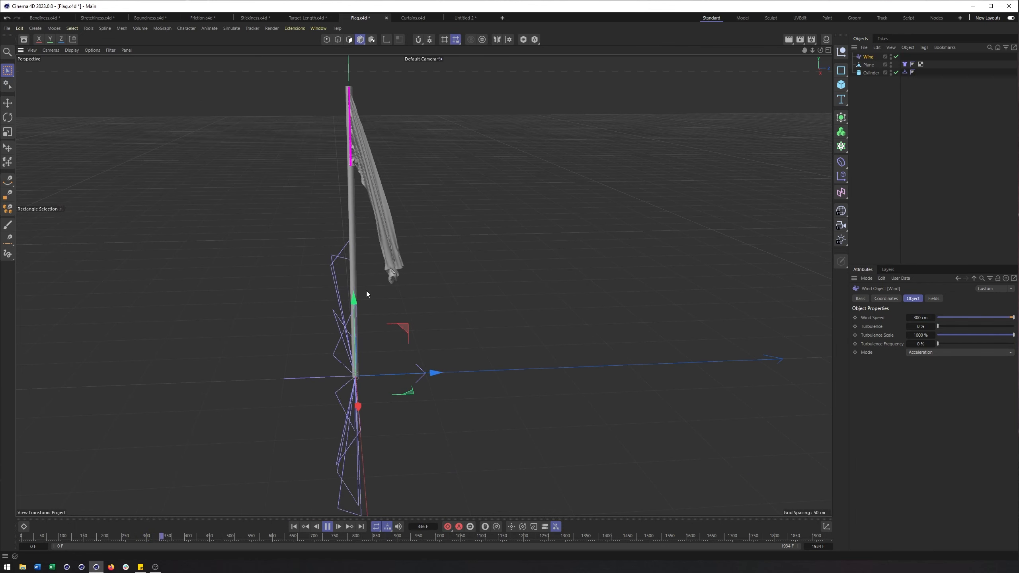
key(r)
drag(370, 329, 347, 329)
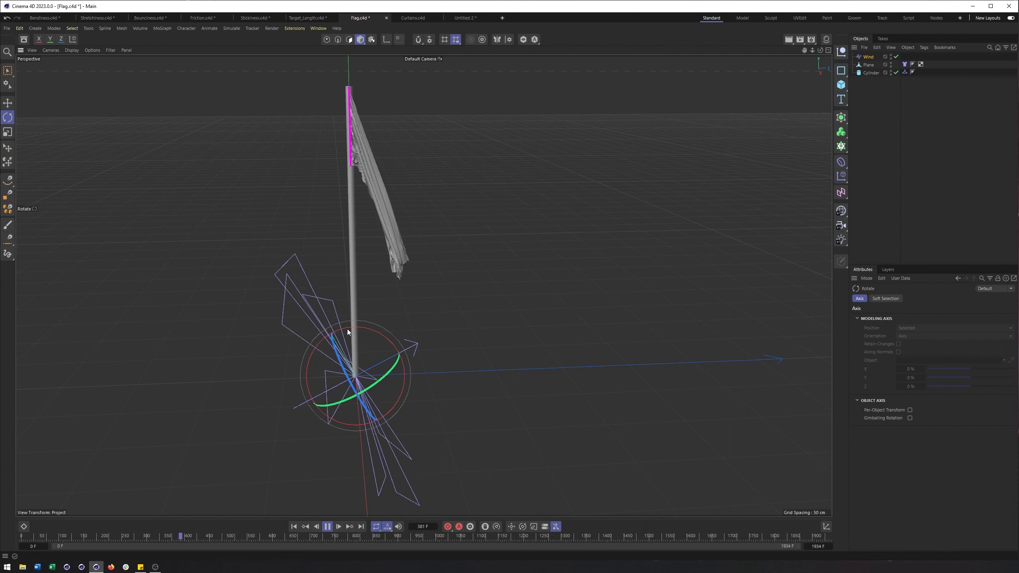
Set the wind object's Wind Speed to 500 cm.
click(870, 57)
click(920, 317)
text(500)
key(Return)
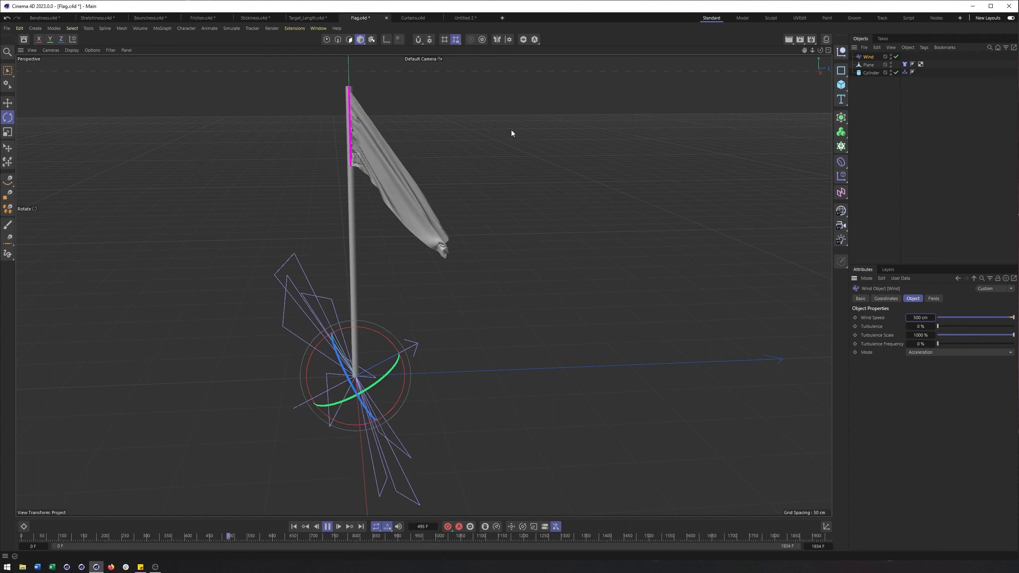
Set the project's simulation Gravity to -675 cm and replay the flag simulation from frame 0.
click(19, 28)
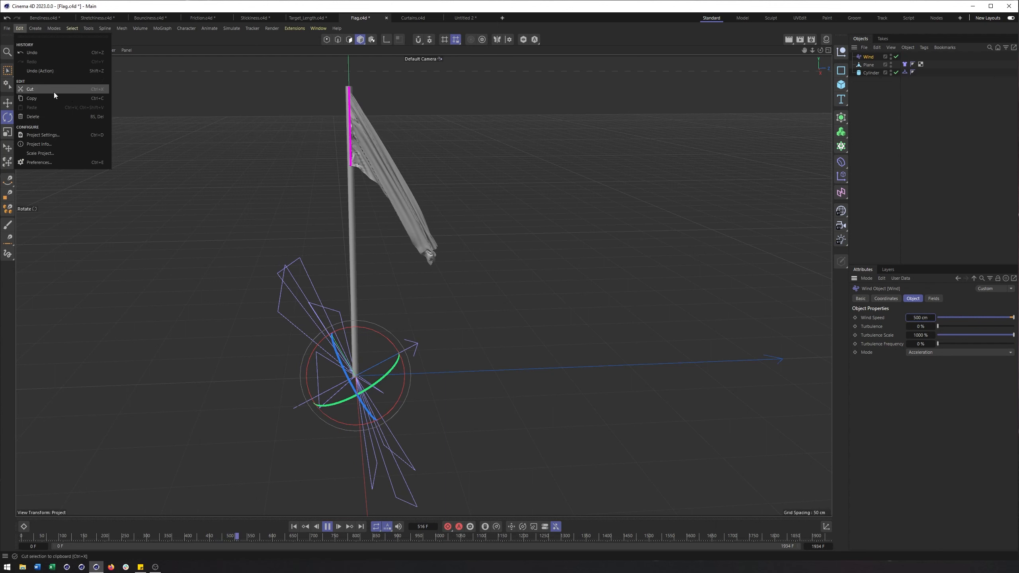
click(56, 135)
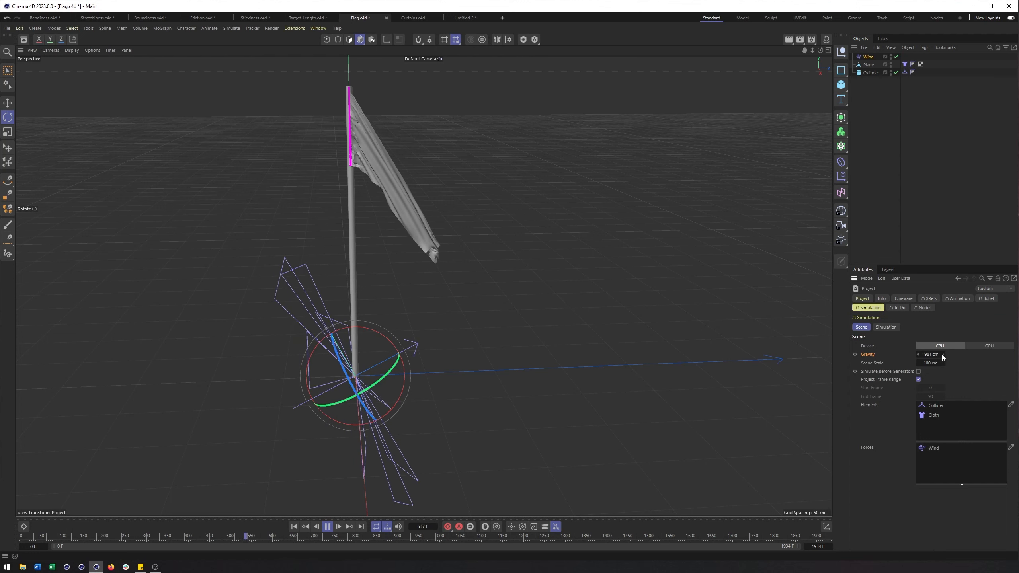
drag(943, 354, 945, 354)
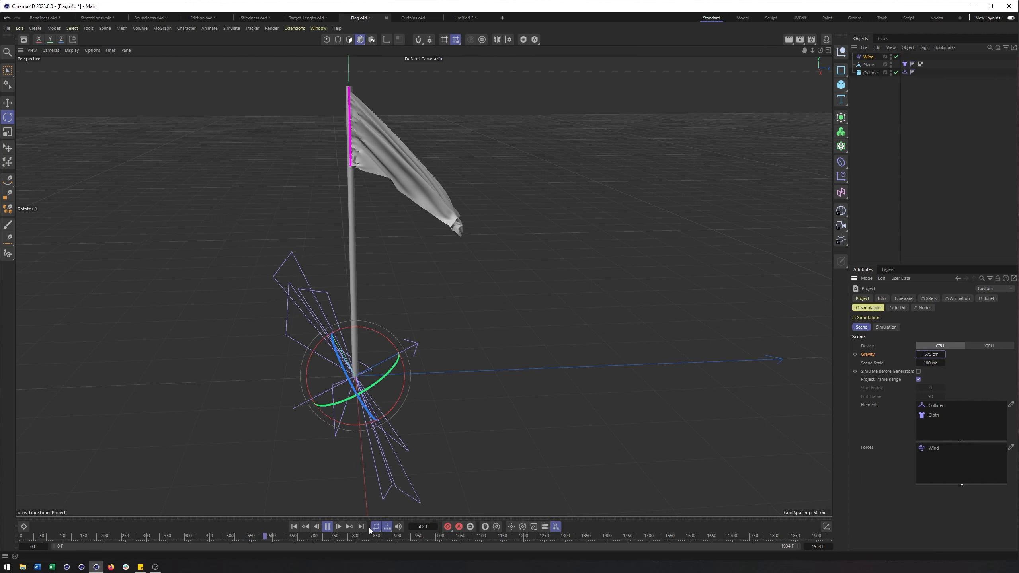
click(294, 527)
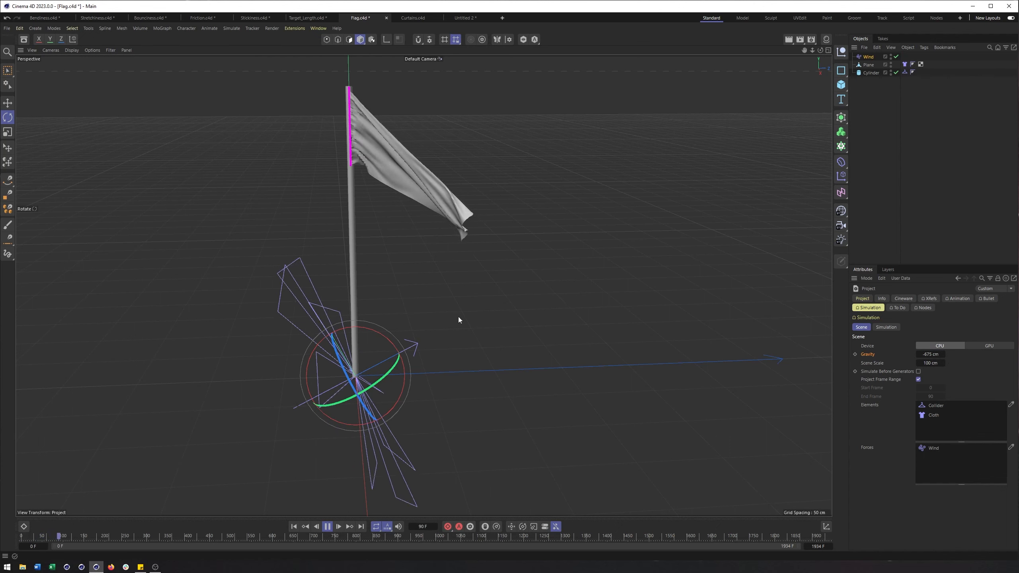
alt+middle_drag(464, 196, 475, 196)
alt+drag(474, 197, 425, 187)
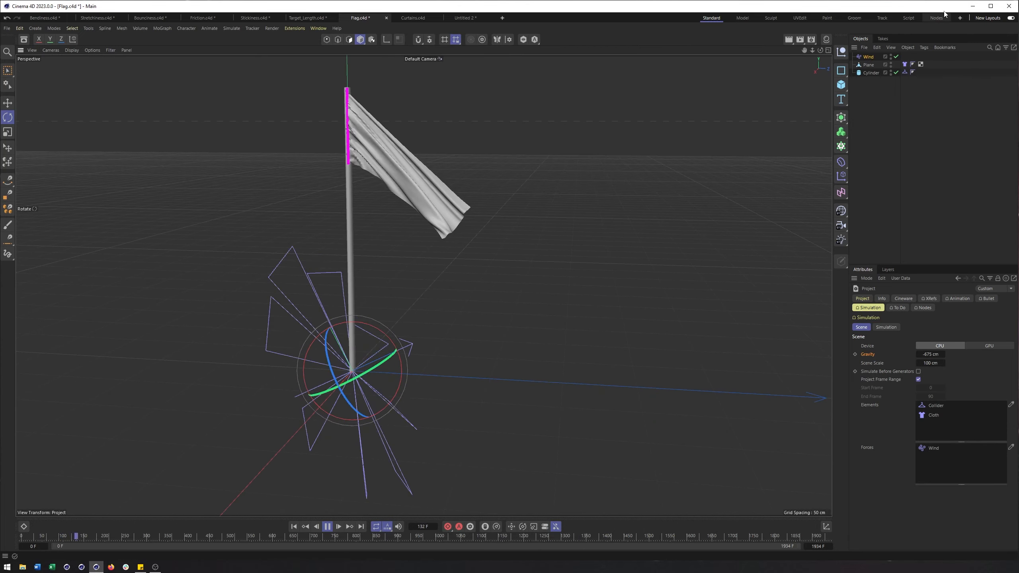
Reduce the Target Length in the flag's Cloth tag Surface settings to 77 %.
click(904, 64)
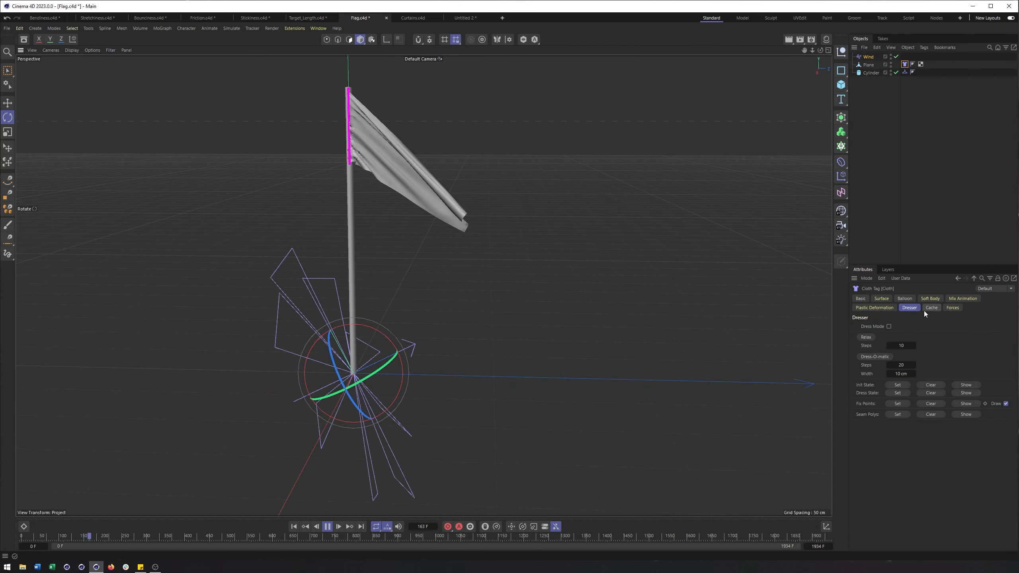
click(881, 298)
alt+drag(558, 270, 587, 273)
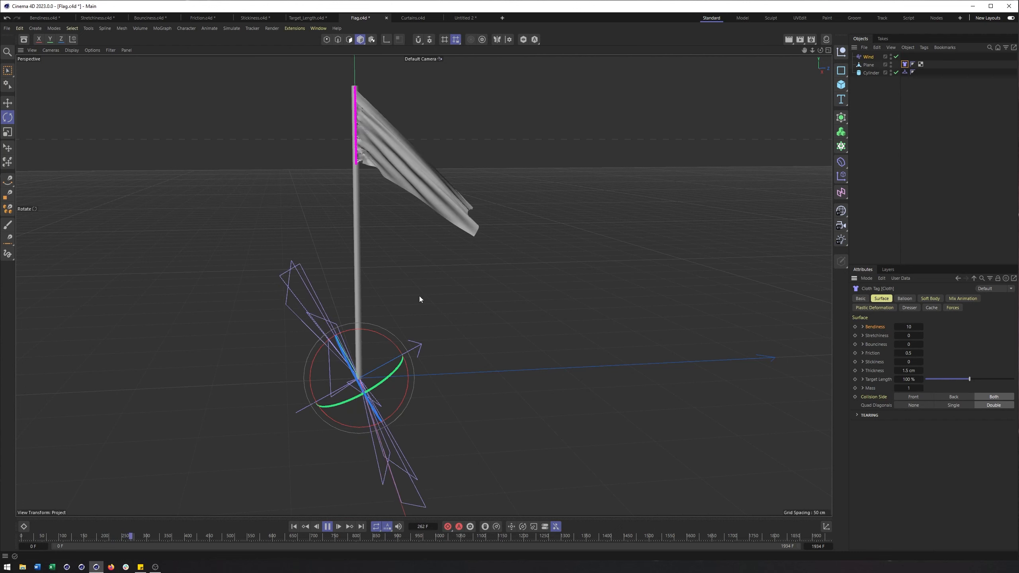
click(955, 380)
drag(953, 382, 960, 382)
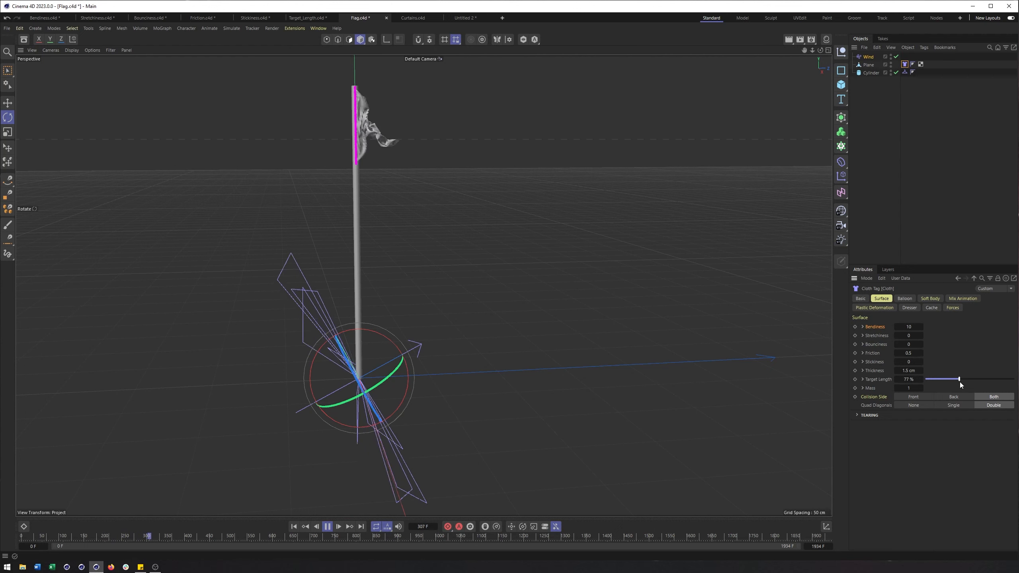
Set the Target Length in the flag's Cloth tag to 80 % and inspect the waving flag.
click(907, 380)
text(80)
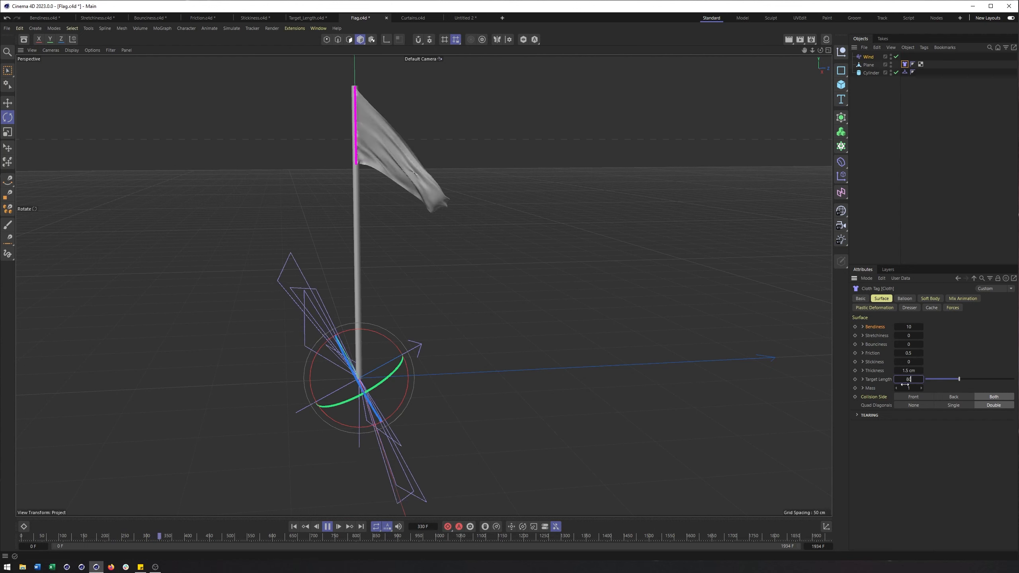
key(Return)
alt+drag(398, 209, 384, 207)
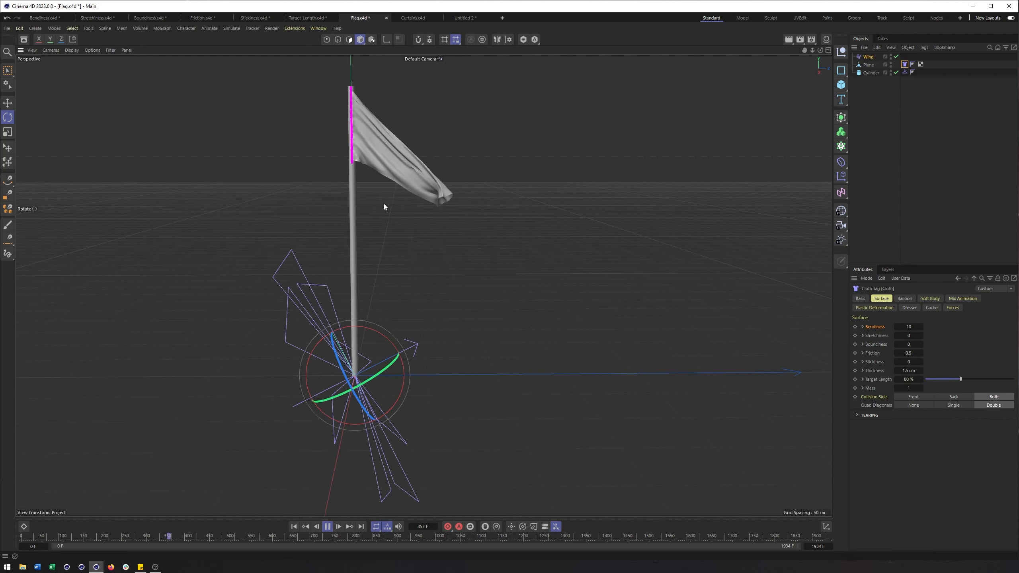
alt+middle_drag(389, 156, 395, 181)
scroll(406, 148, up, 1)
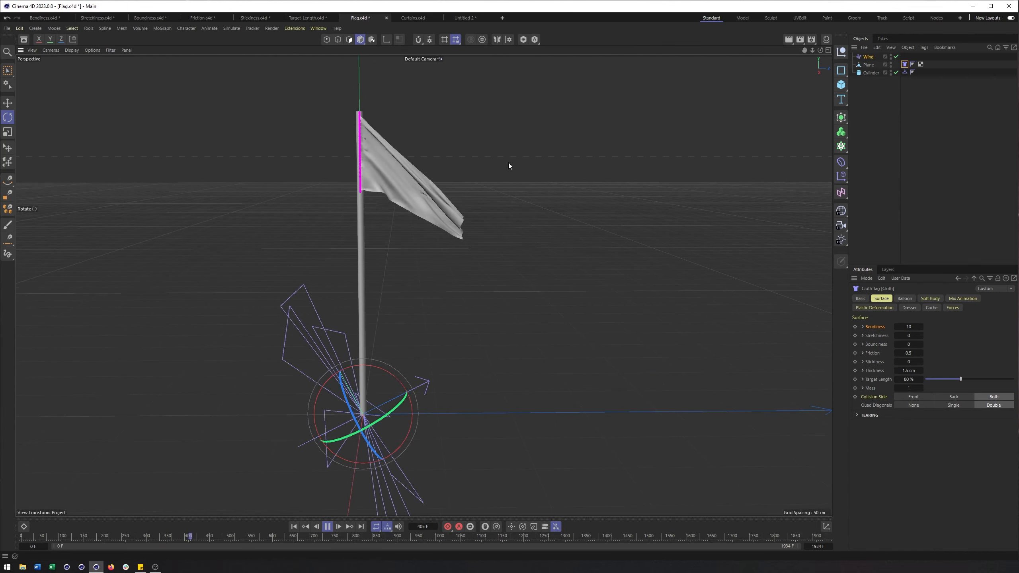
alt+right_drag(420, 195, 474, 184)
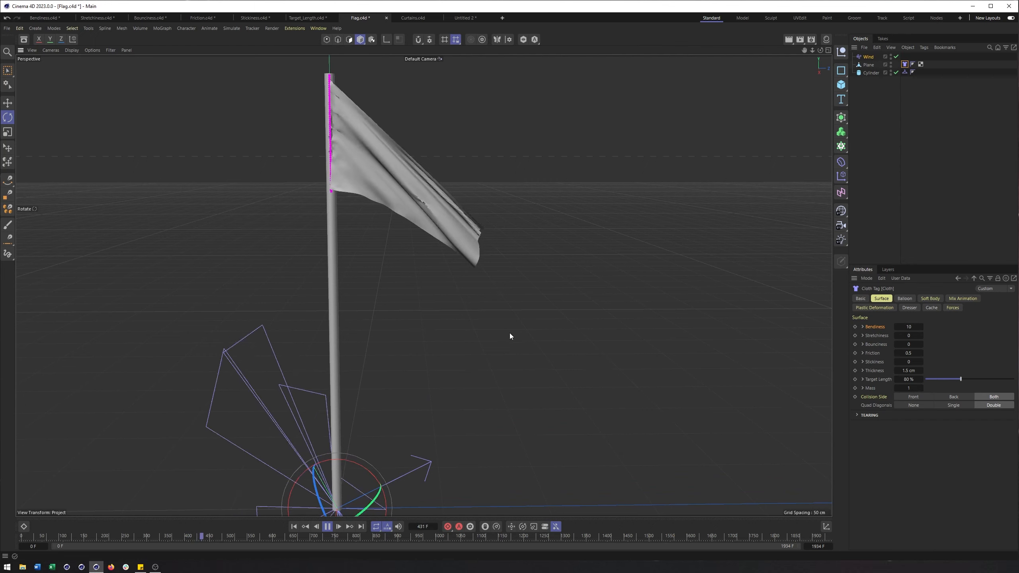
alt+right_drag(506, 347, 459, 319)
alt+middle_drag(459, 320, 460, 287)
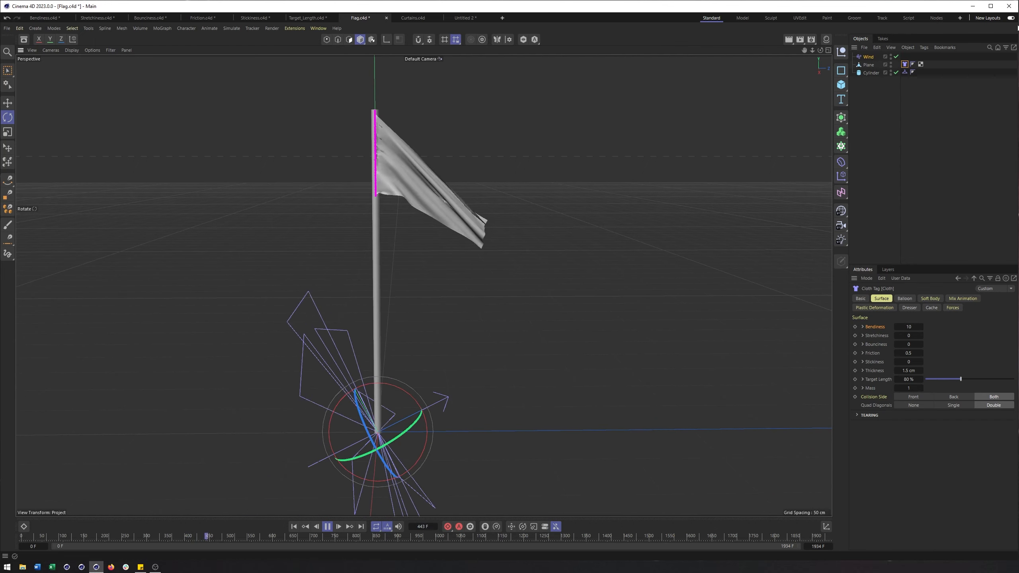
Try raising the wind object's Turbulence in stages up to 100 %.
click(865, 57)
drag(933, 327, 935, 327)
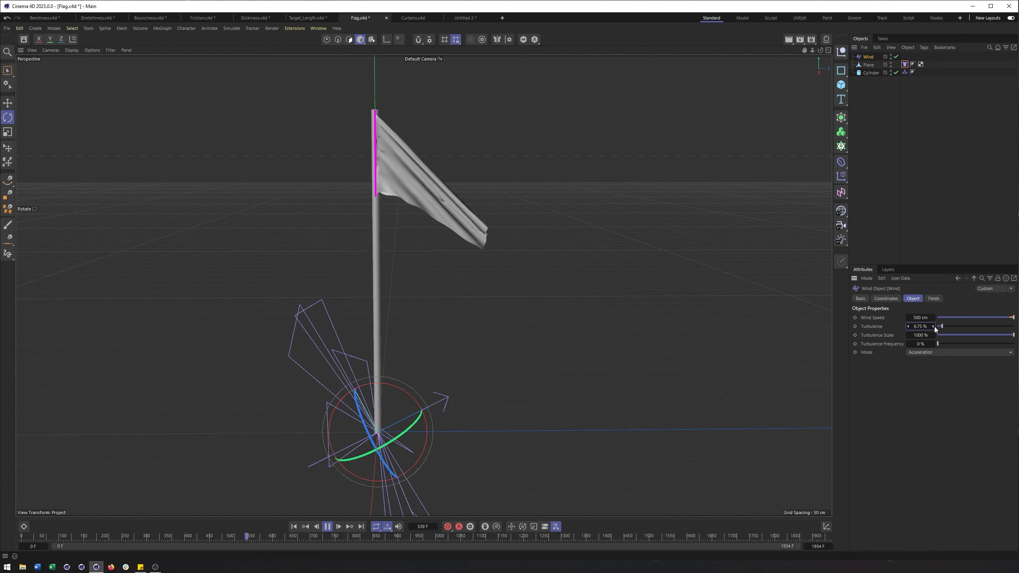
drag(935, 327, 937, 327)
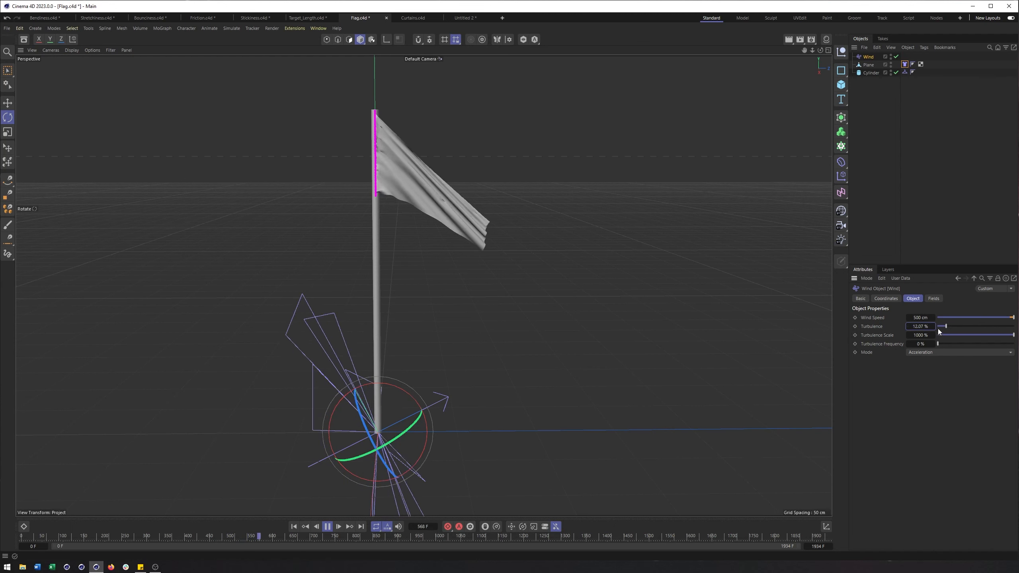
drag(948, 326, 1013, 327)
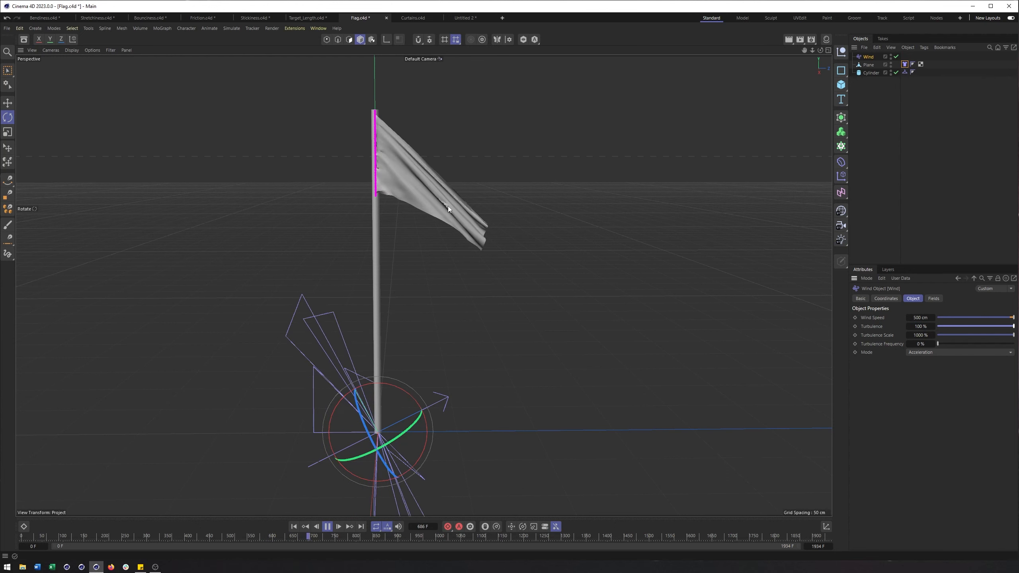
Set the wind object's Turbulence Frequency to 49.23 % and Turbulence Scale to 10000 %, with Turbulence back at 0 %.
drag(944, 344, 976, 345)
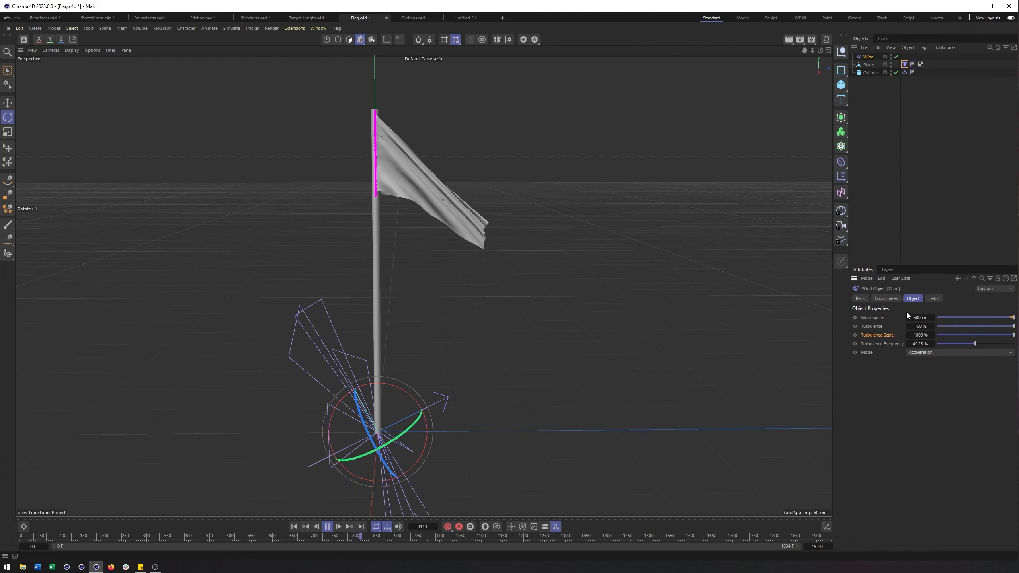
double_click(915, 335)
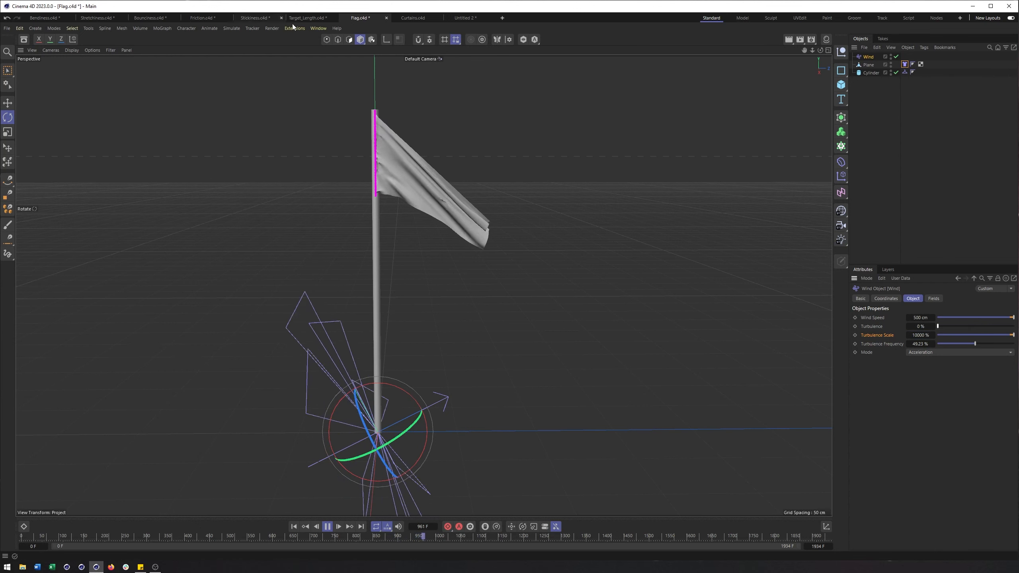
Add a Turbulence force object with a Strength of 100 cm and a Scale of 100 %.
click(236, 29)
mouse_move(241, 43)
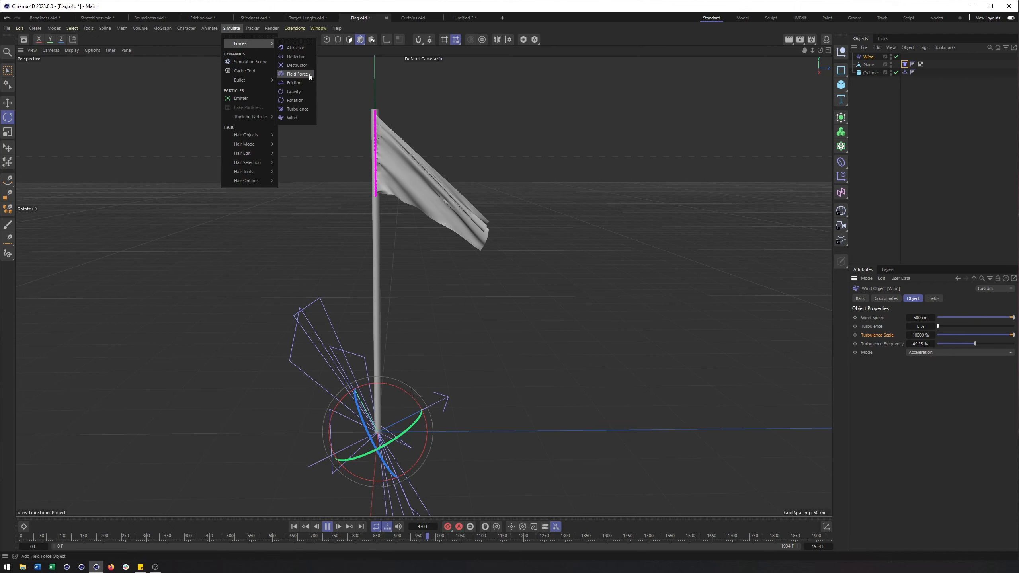
click(299, 110)
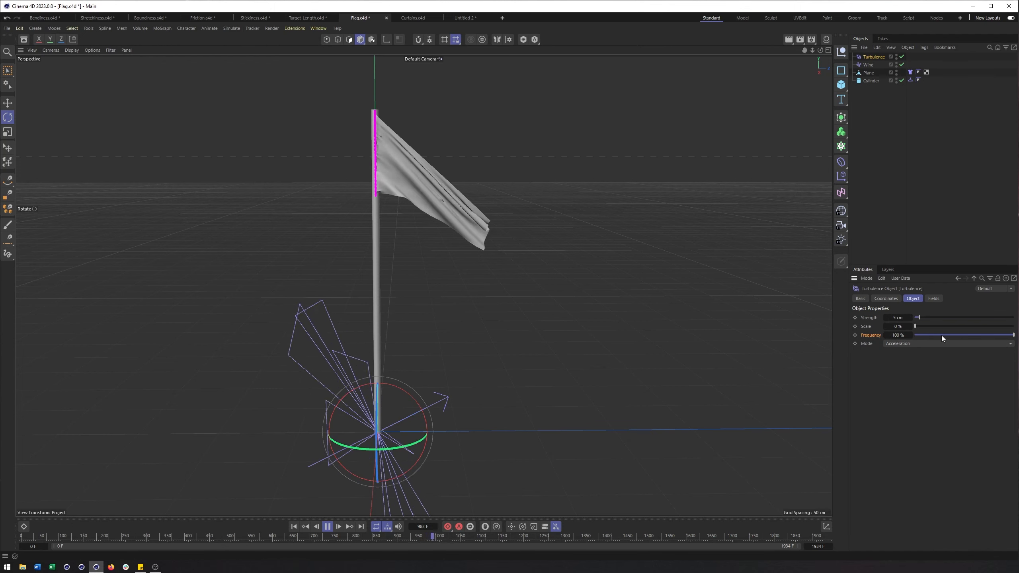
drag(922, 318, 1013, 317)
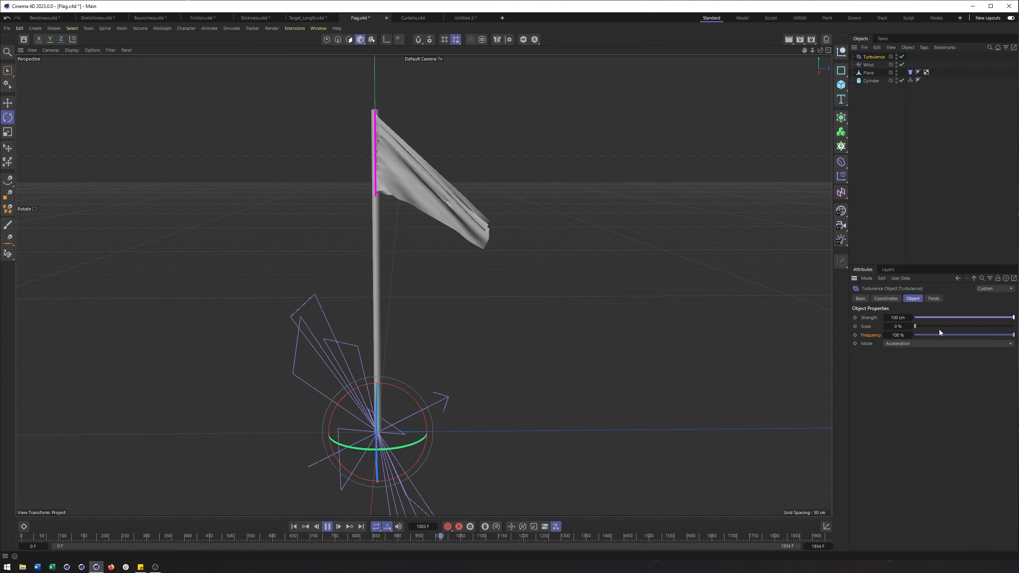
drag(917, 326, 1013, 326)
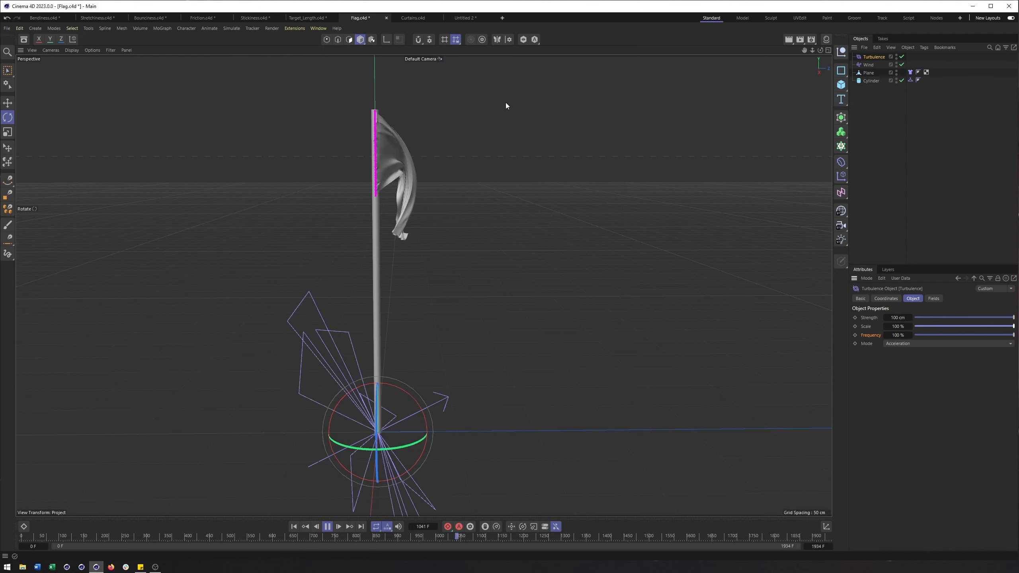
alt+drag(413, 226, 379, 268)
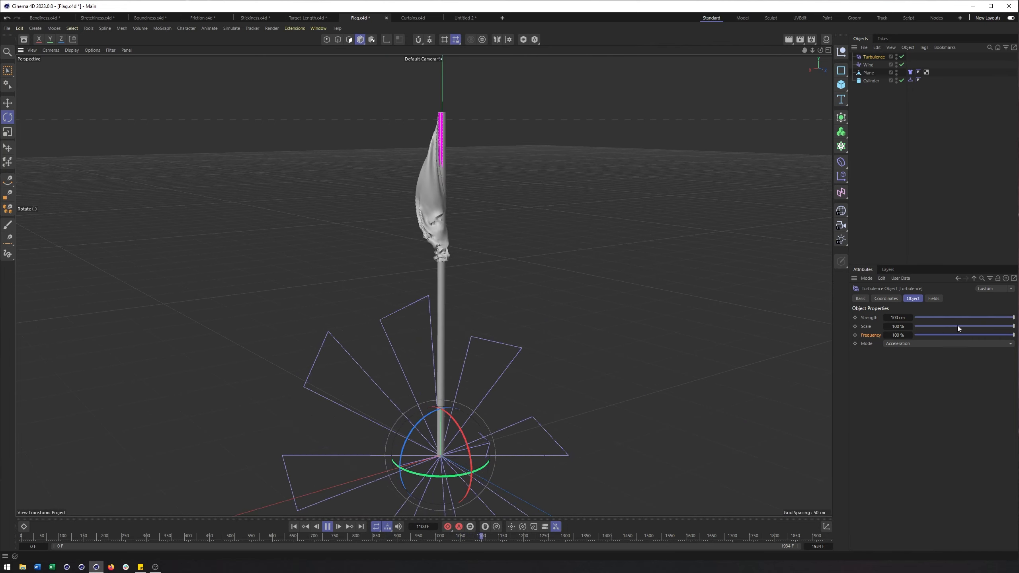
Reduce the Turbulence object's Strength to 44.4 cm and replay the flag simulation from frame 0.
drag(1014, 318, 958, 318)
alt+drag(473, 237, 594, 243)
click(294, 527)
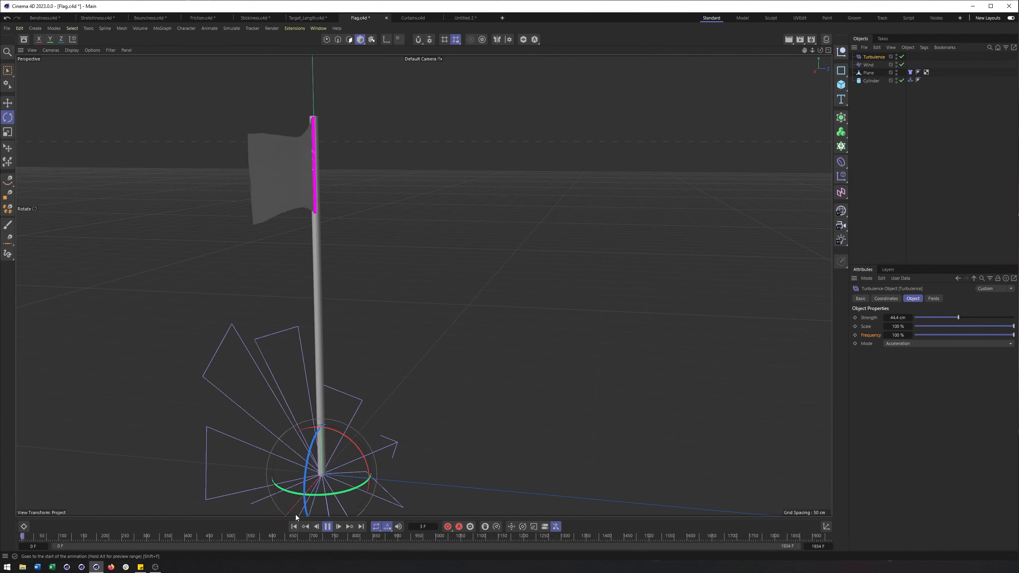
alt+drag(327, 324, 351, 324)
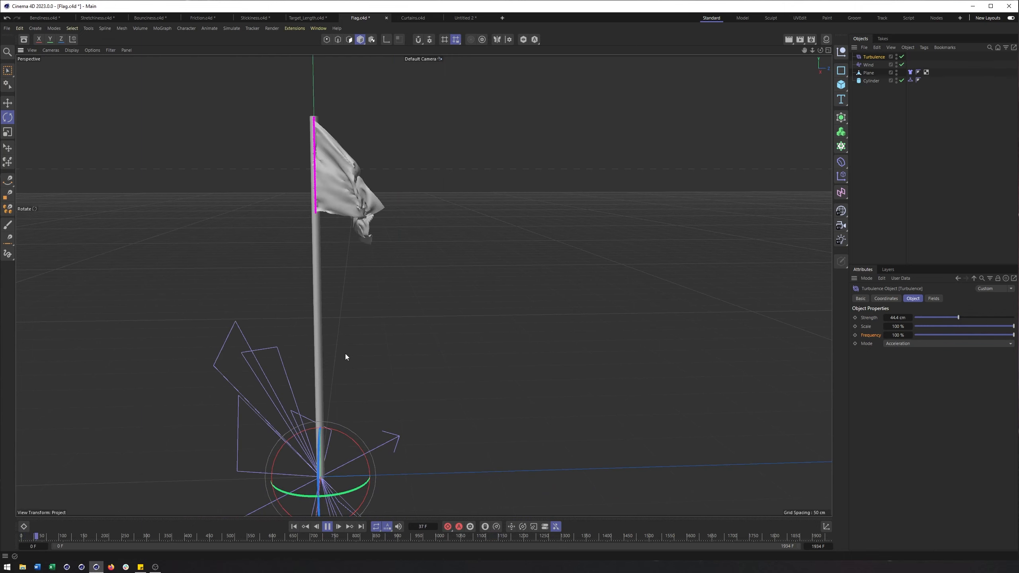
click(294, 527)
click(327, 527)
mouse_move(368, 383)
alt+mouse_down()
mouse_move(452, 268)
mouse_move(375, 389)
alt+mouse_up()
Return to frame 0, rotate the wind object horizontally so it blows along the flag's length, and play the simulation.
click(292, 526)
alt+middle_drag(416, 310, 451, 265)
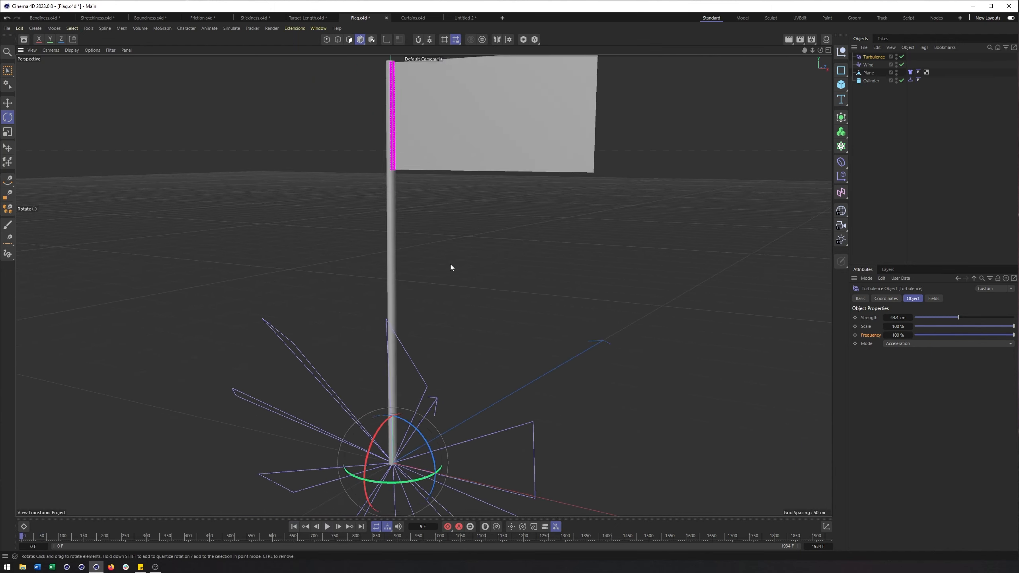
alt+drag(450, 265, 493, 328)
scroll(493, 328, down, 2)
click(868, 65)
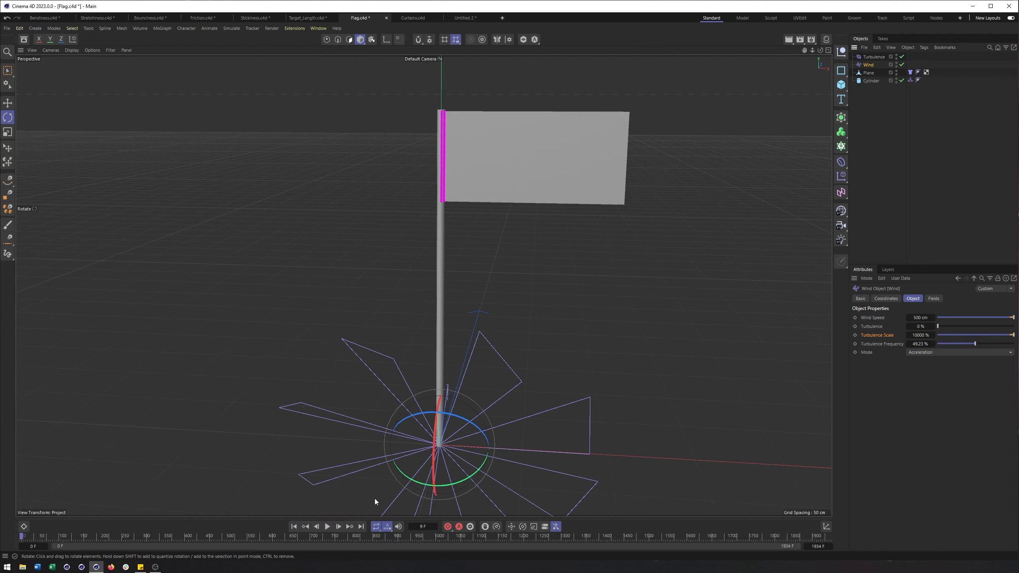
drag(462, 484, 315, 486)
mouse_move(449, 412)
alt+mouse_down()
mouse_move(462, 386)
mouse_move(451, 404)
mouse_move(458, 405)
mouse_move(461, 393)
mouse_move(455, 402)
mouse_move(447, 394)
alt+mouse_up()
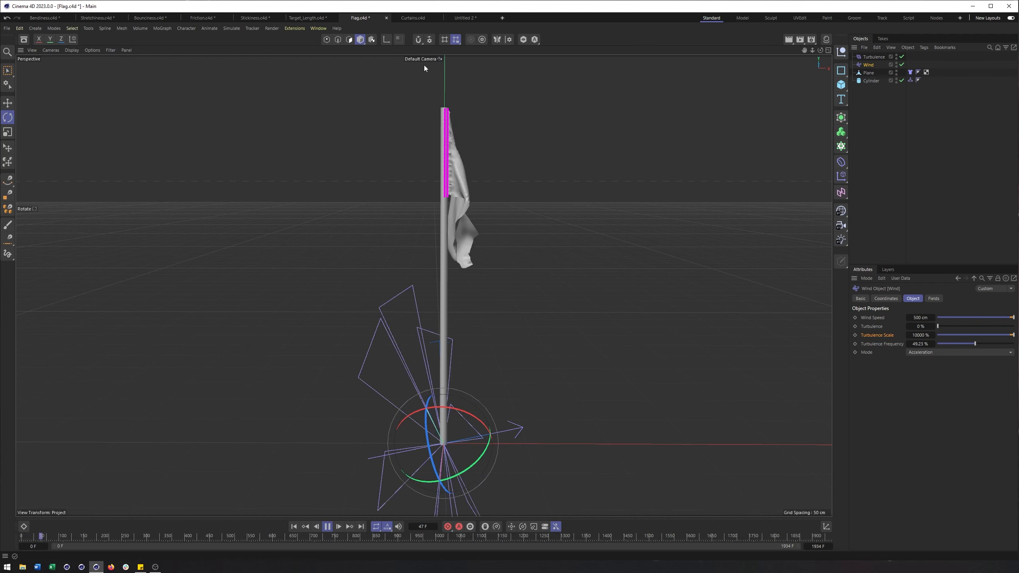
Replay the flag simulation from frame 0 and stop it at frame 37.
click(327, 526)
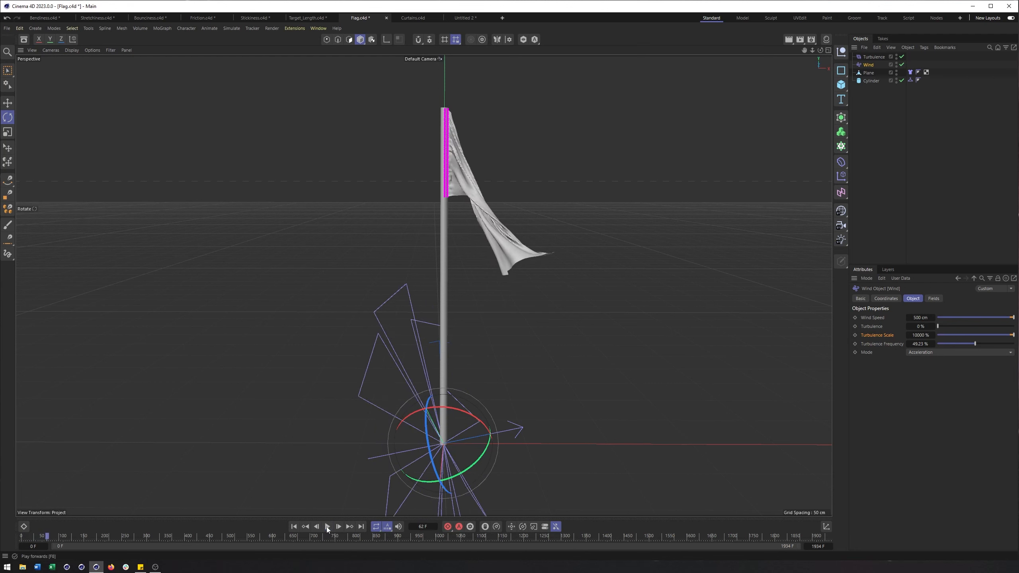
click(294, 527)
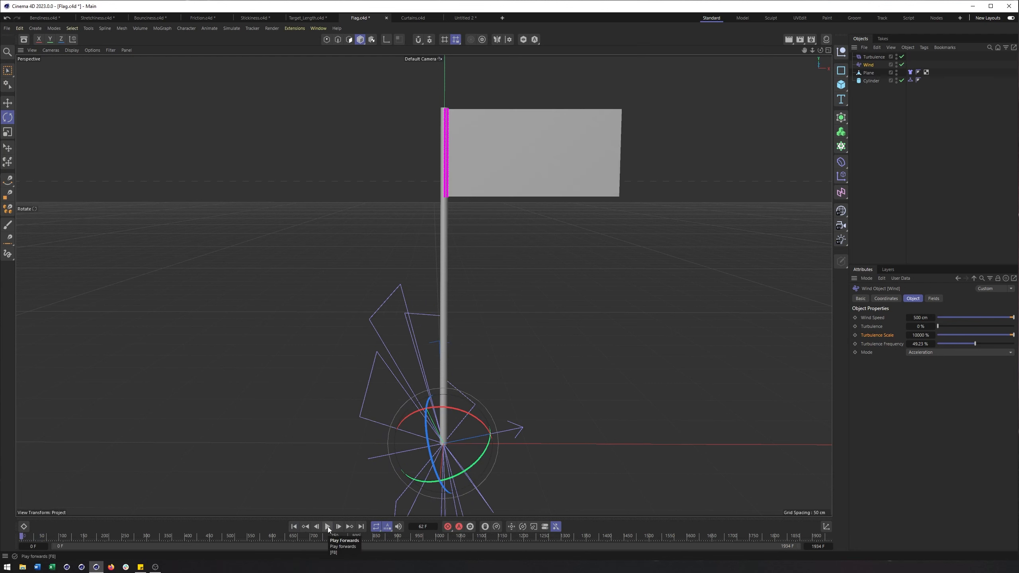
click(328, 527)
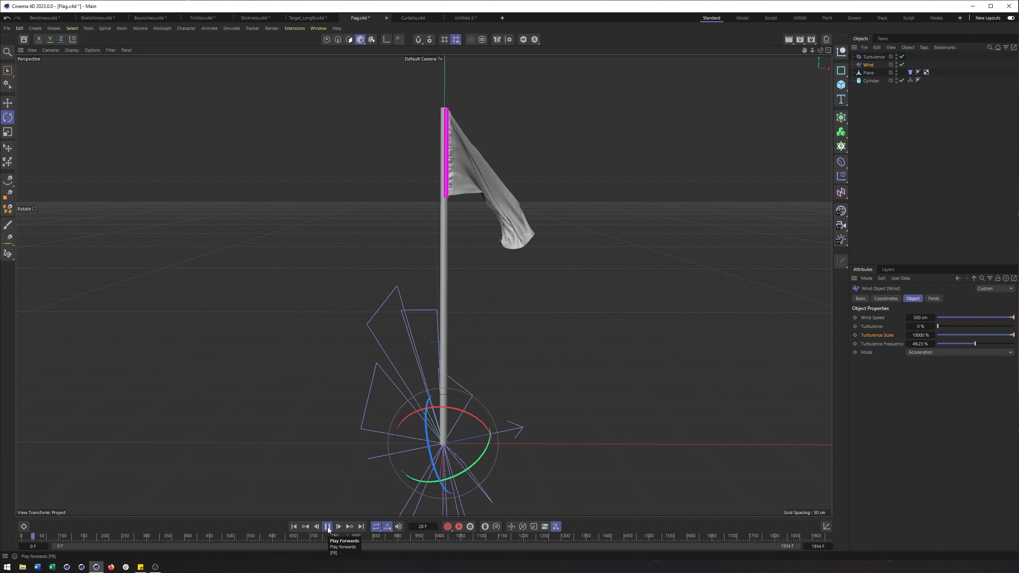
click(328, 527)
Store the flag's current shape as the Init State in the Cloth tag's Dresser settings and return to frame 0.
alt+drag(422, 309, 450, 281)
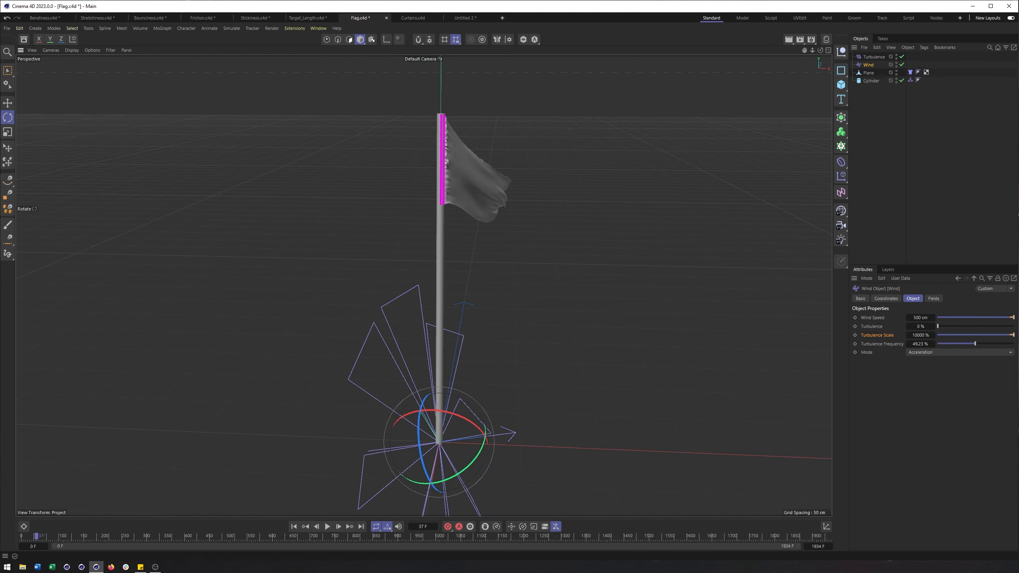
click(910, 72)
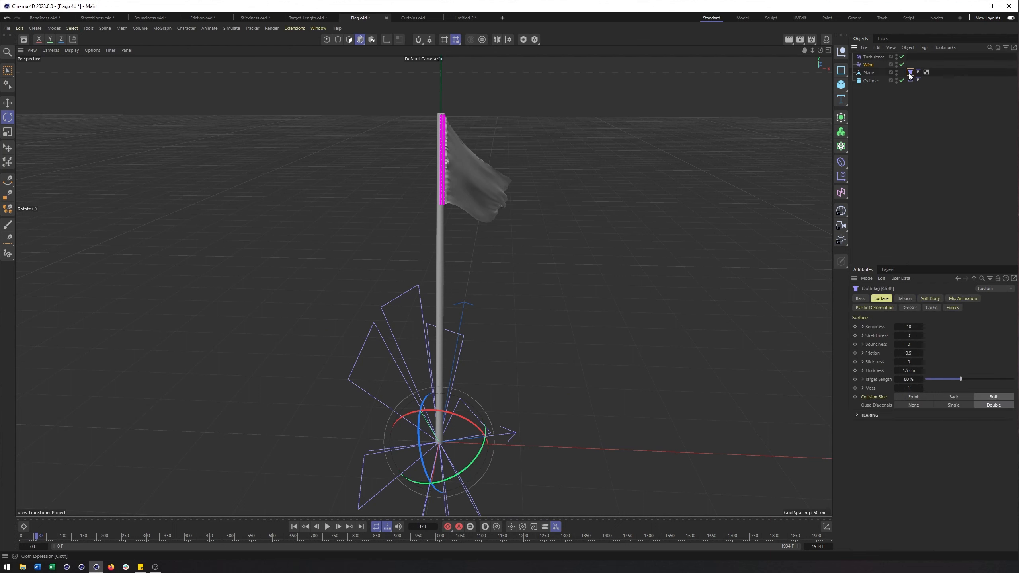
click(908, 308)
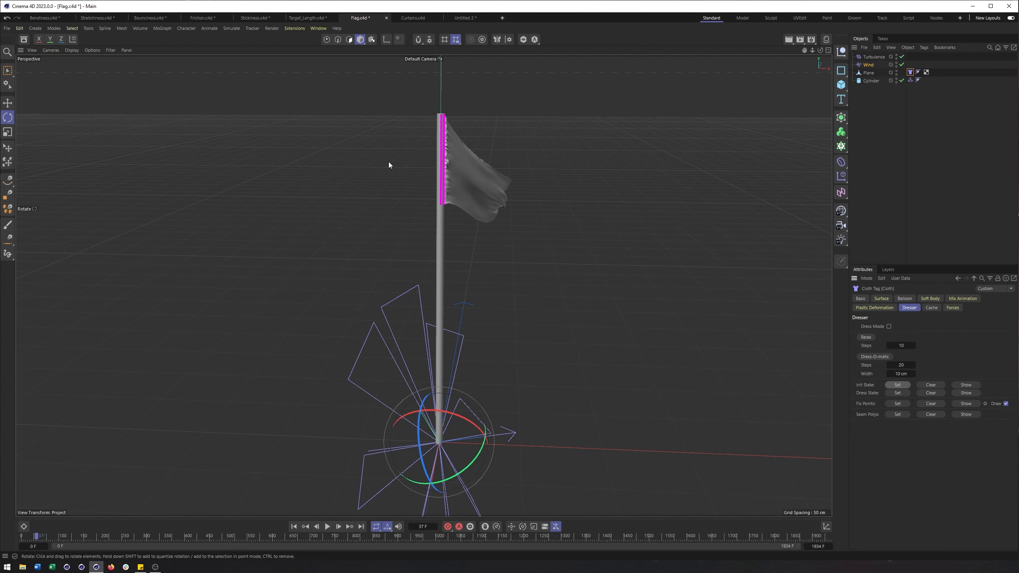
alt+drag(434, 229, 455, 193)
click(294, 527)
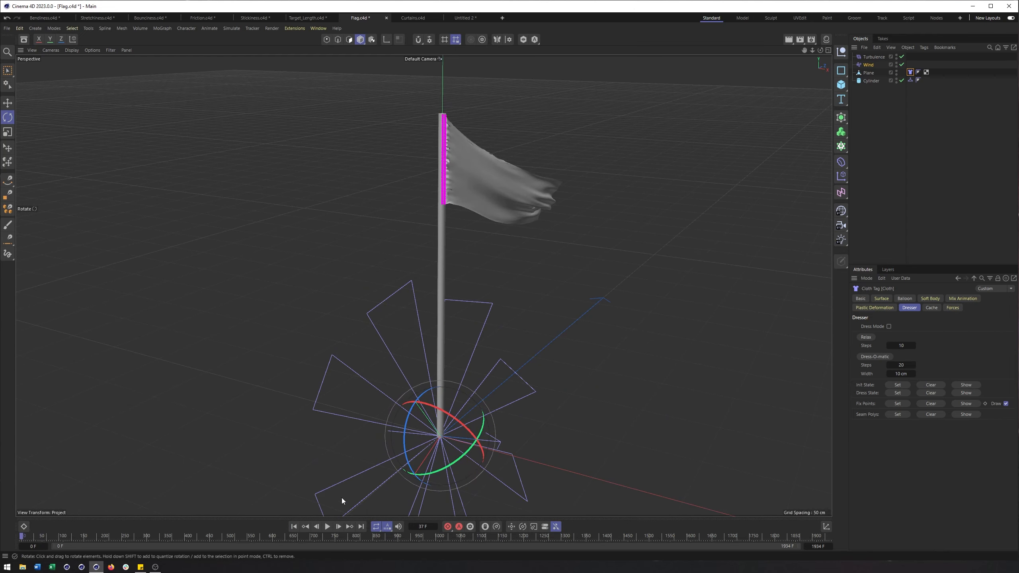
Play the flag simulation from its stored initial state and examine the motion from several angles.
click(328, 527)
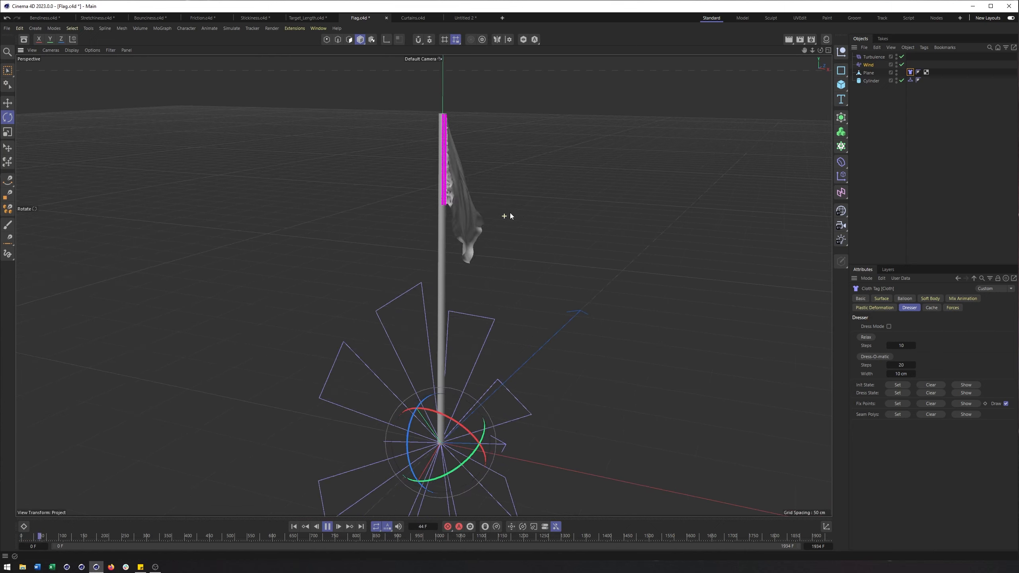
alt+drag(442, 273, 488, 277)
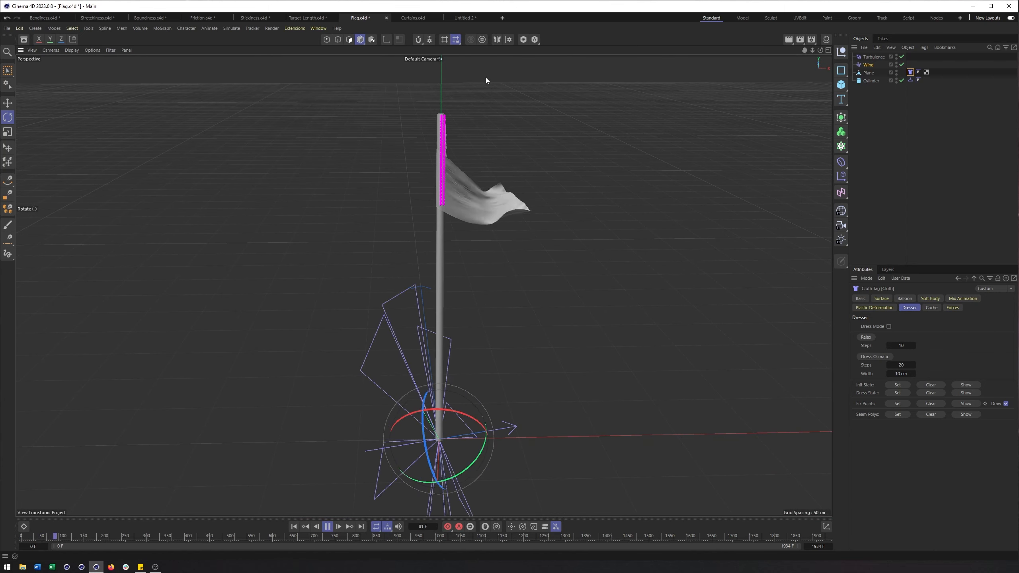
alt+drag(467, 216, 436, 220)
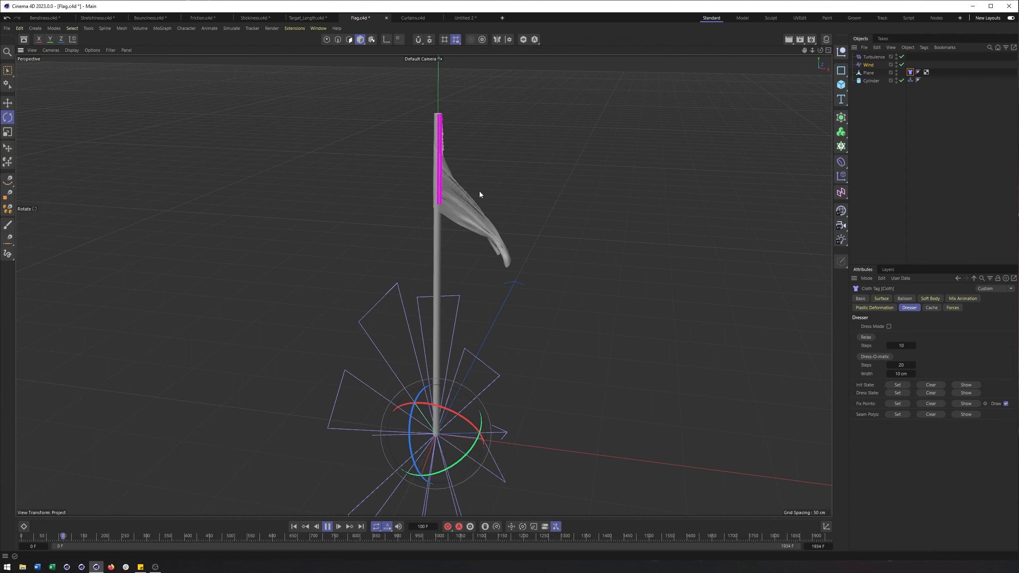
alt+drag(494, 205, 527, 208)
click(327, 526)
Return to frame 0, rotate the wind object horizontally to blow toward the Z axis, and replay the flag simulation.
click(293, 526)
alt+drag(423, 285, 429, 286)
alt+drag(417, 356, 473, 362)
drag(403, 467, 449, 466)
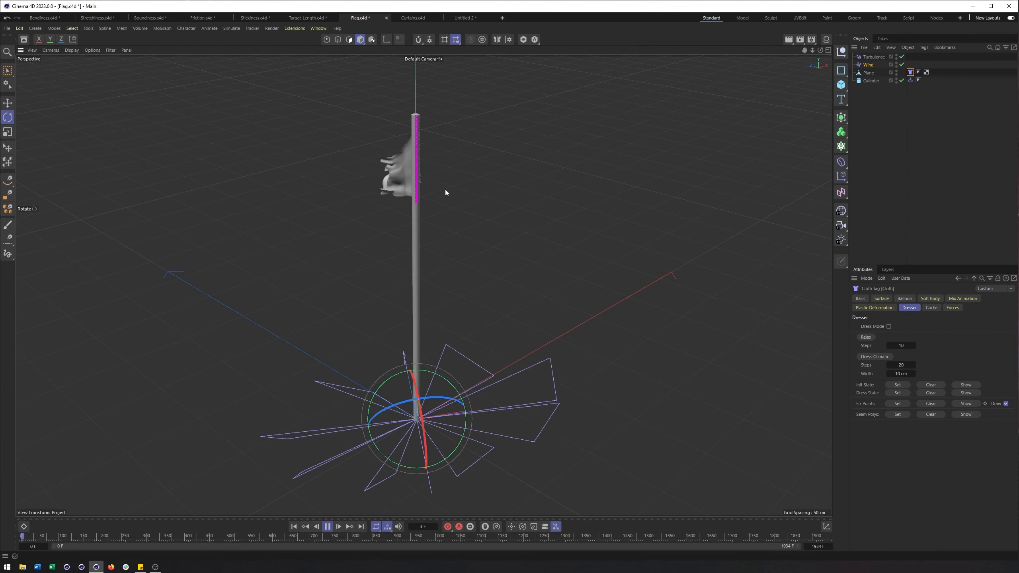
alt+drag(445, 189, 361, 182)
alt+drag(478, 198, 421, 202)
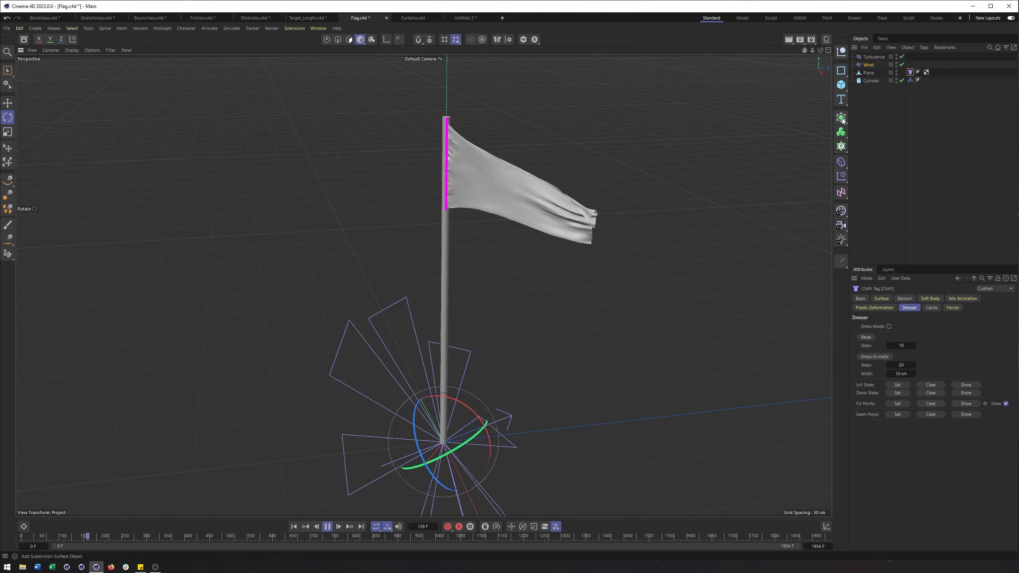
Add a Subdivision Surface as the parent of the flag plane and replay the simulation from frame 0.
click(869, 65)
click(867, 72)
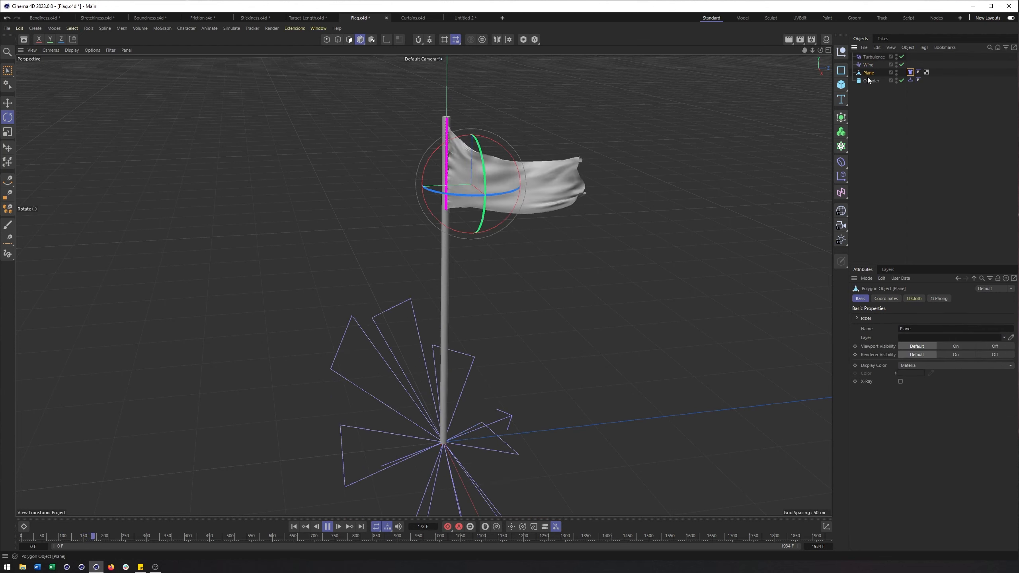
alt+click(841, 117)
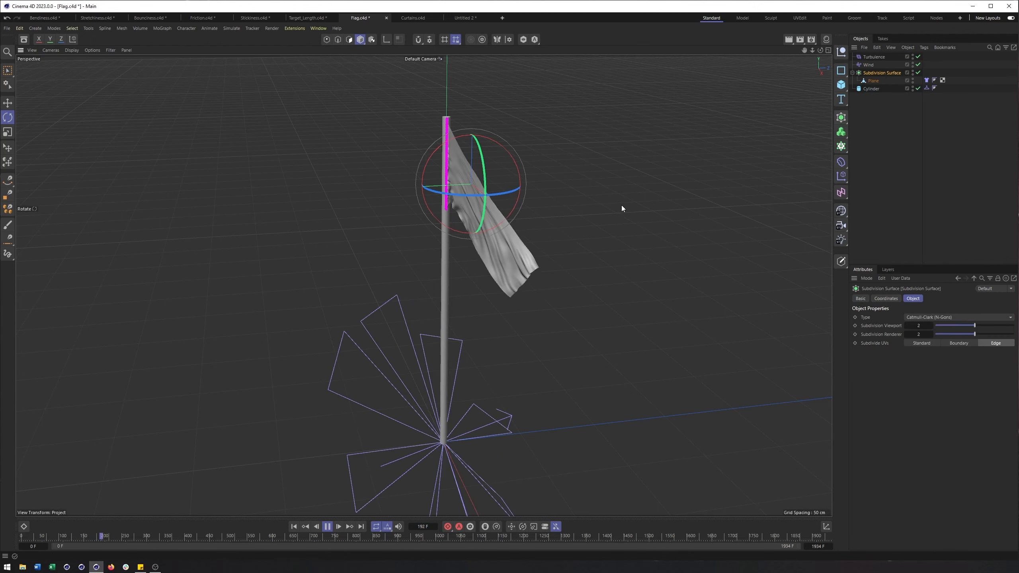
click(294, 526)
mouse_move(478, 230)
alt+mouse_down()
mouse_move(384, 230)
mouse_move(423, 220)
mouse_move(467, 234)
alt+mouse_up()
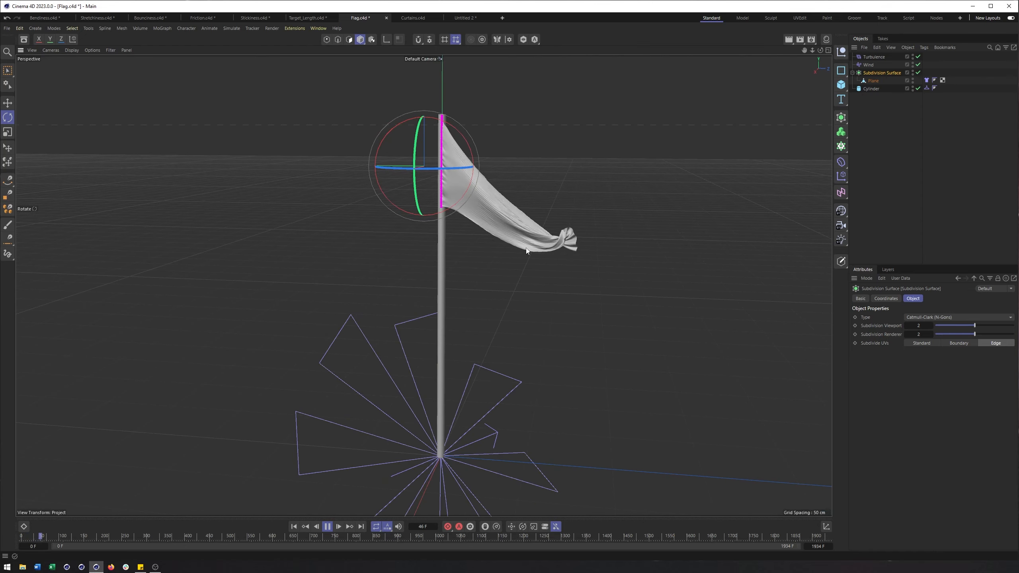
Stop the flag simulation after viewing the smoothed cloth, and bring up the Curtains.c4d document.
alt+drag(520, 243, 546, 250)
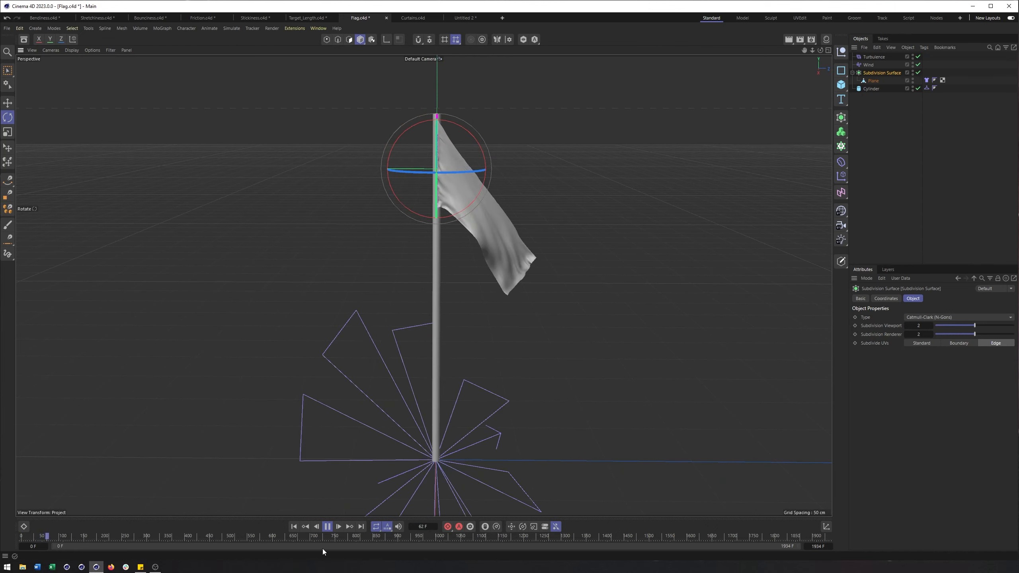
click(327, 526)
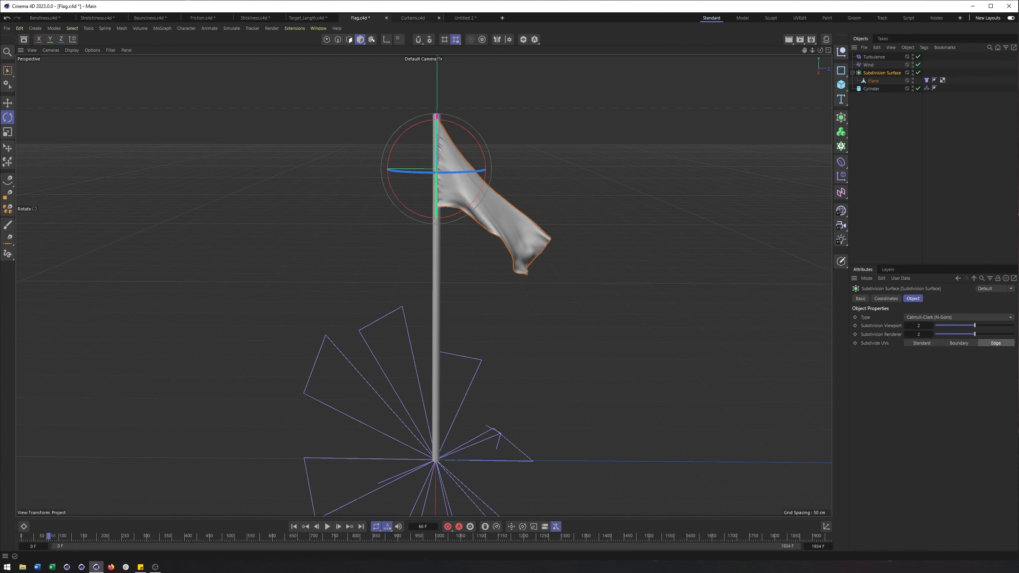
click(411, 19)
Delete the Curtain_2 and Belt_2 objects from the Basic_Curtains group and select Curtain_1.
alt+middle_drag(490, 281, 515, 268)
alt+right_drag(515, 268, 570, 261)
alt+middle_drag(495, 225, 507, 218)
alt+middle_drag(341, 351, 404, 349)
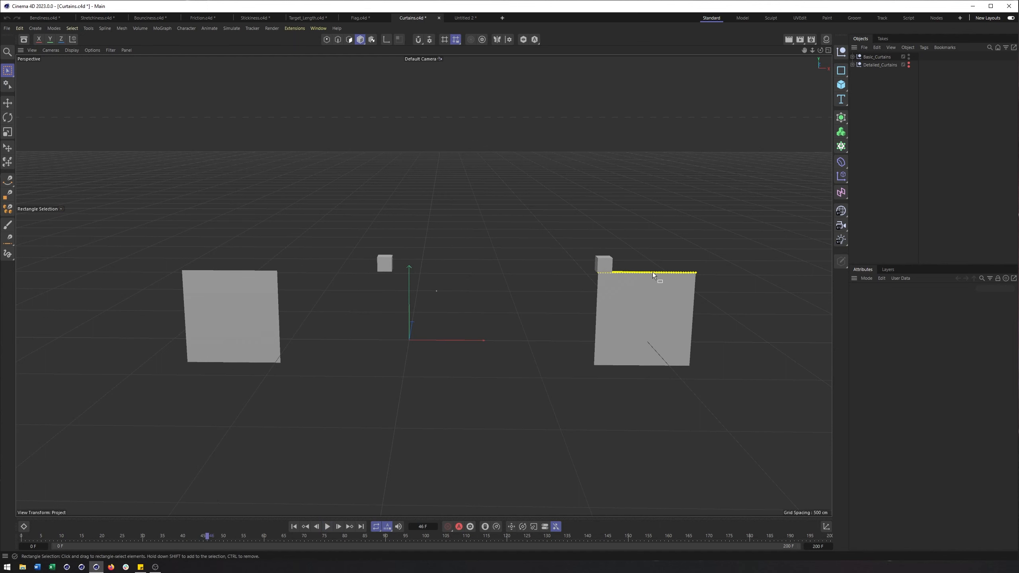
alt+middle_drag(370, 381, 486, 389)
alt+right_drag(377, 294, 430, 301)
click(355, 326)
alt+middle_drag(354, 328, 428, 315)
alt+right_drag(428, 316, 447, 309)
alt+middle_drag(428, 287, 420, 283)
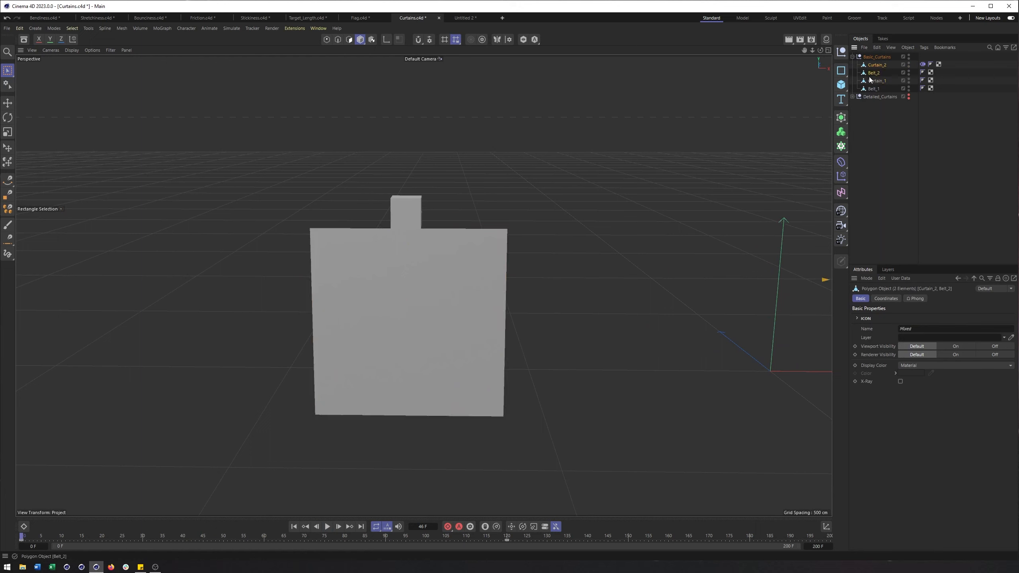
key(Delete)
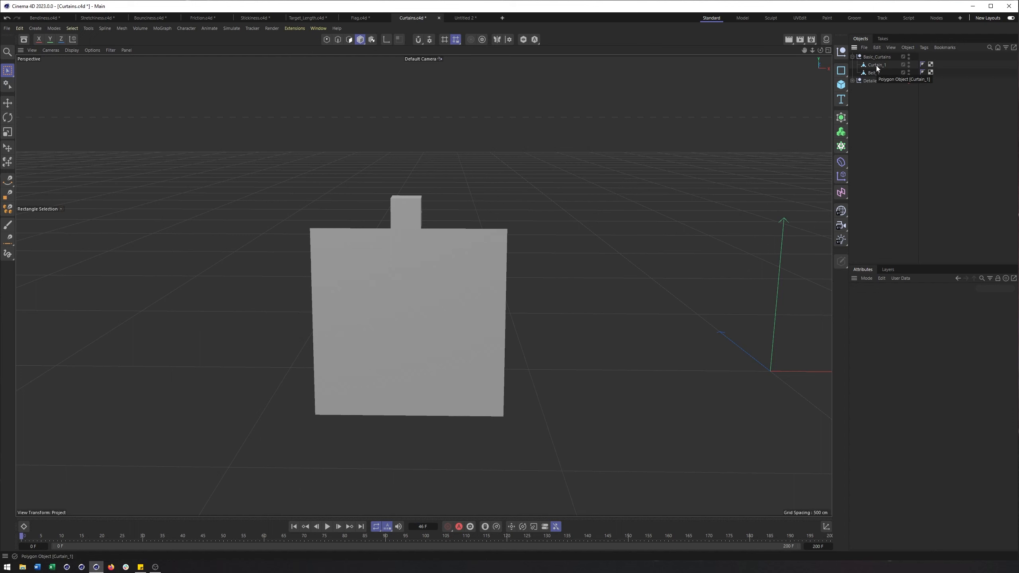
click(876, 65)
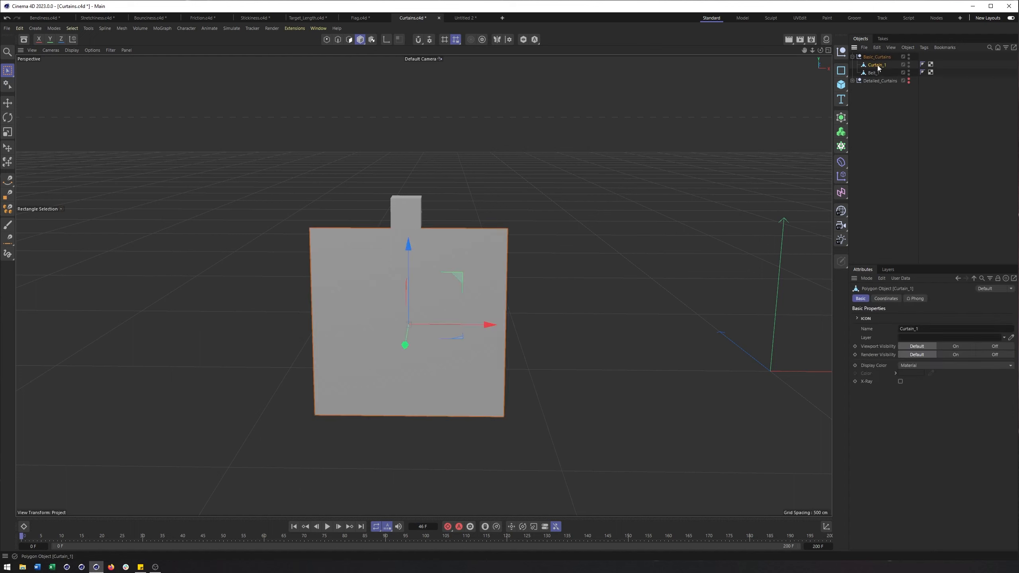
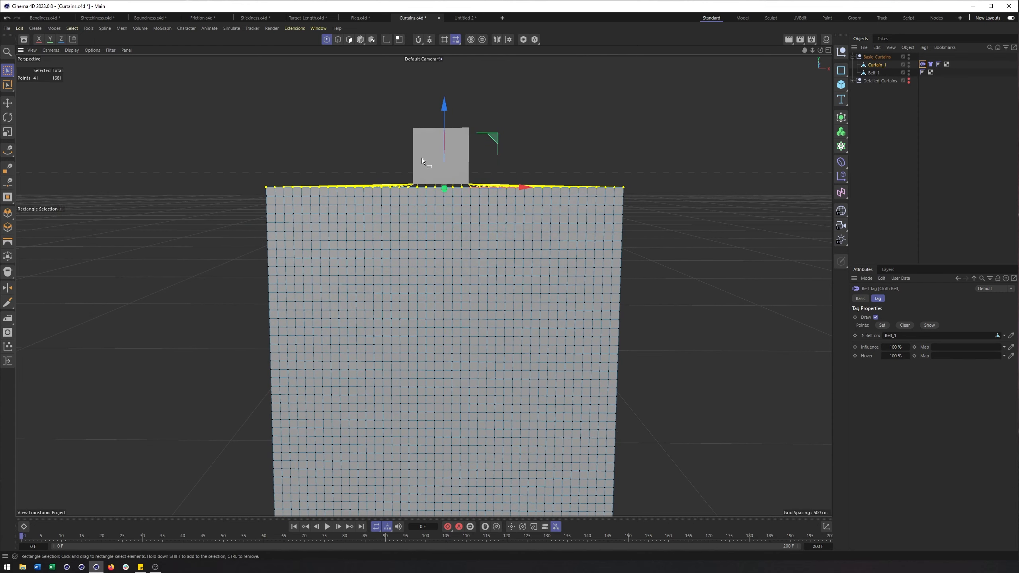
Return to model mode and briefly play the simulation of the curtain attached to Belt_1.
scroll(401, 180, down, 4)
click(361, 39)
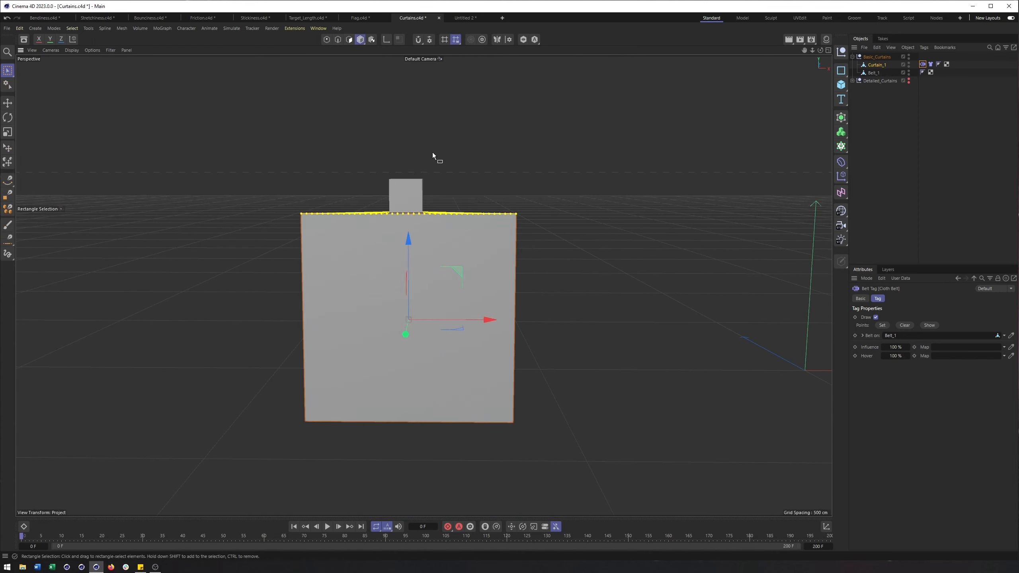
scroll(426, 189, down, 2)
click(327, 526)
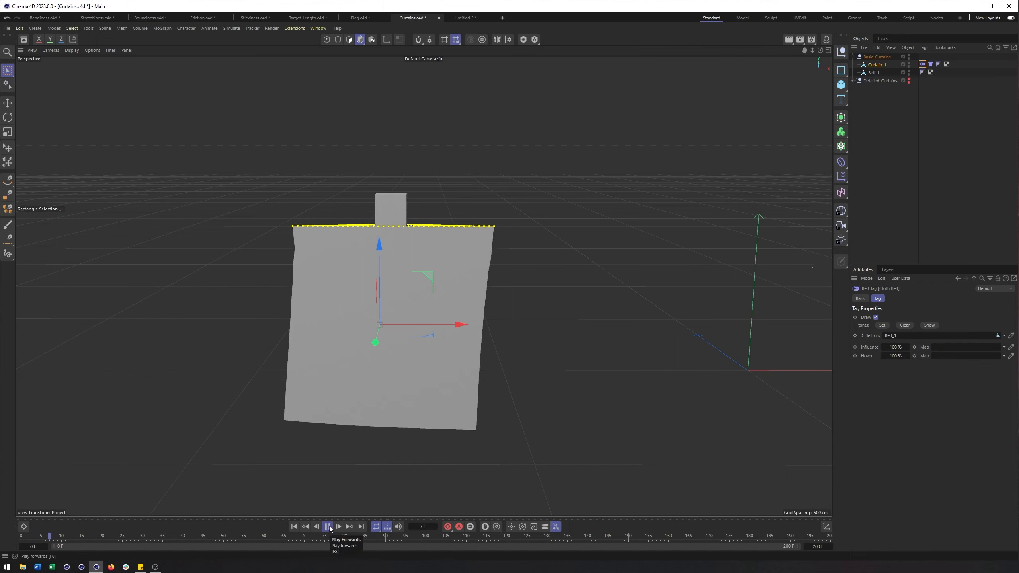
click(880, 81)
key(space)
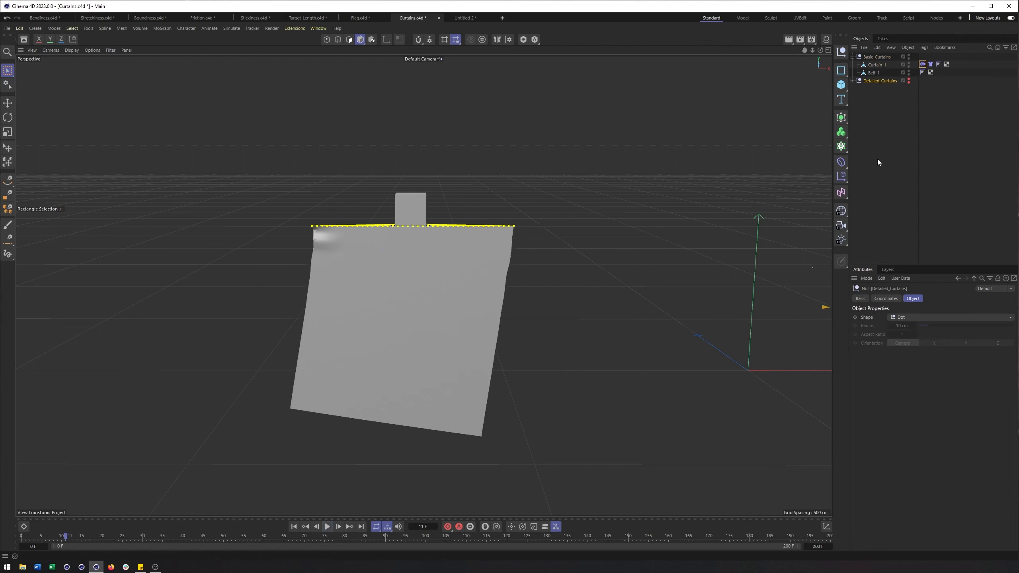
Expand the Detailed_Curtains group and look through the Extrude object's Cloth tag settings, including Surface, Plastic Deformation and Cache.
click(852, 80)
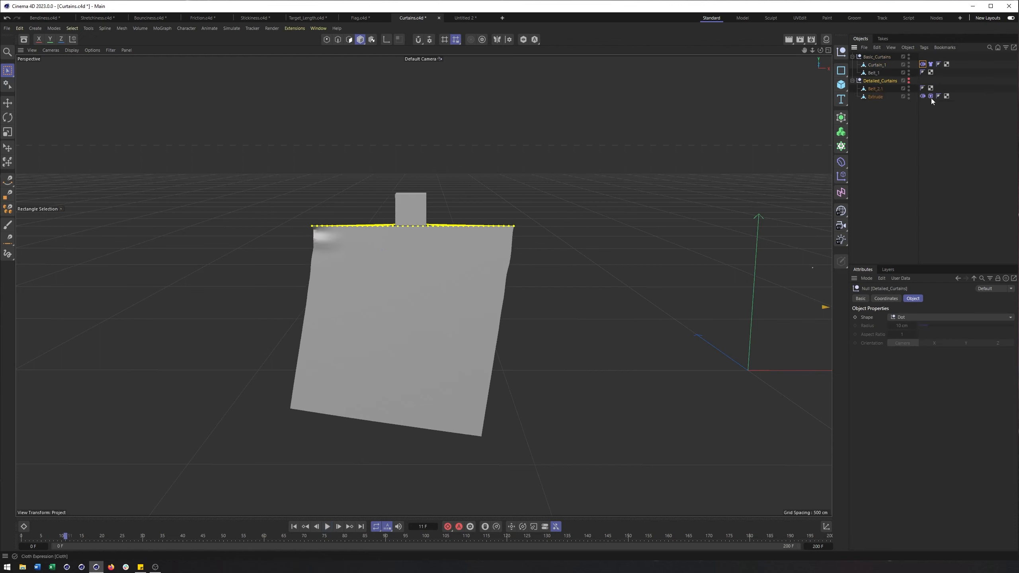
click(930, 96)
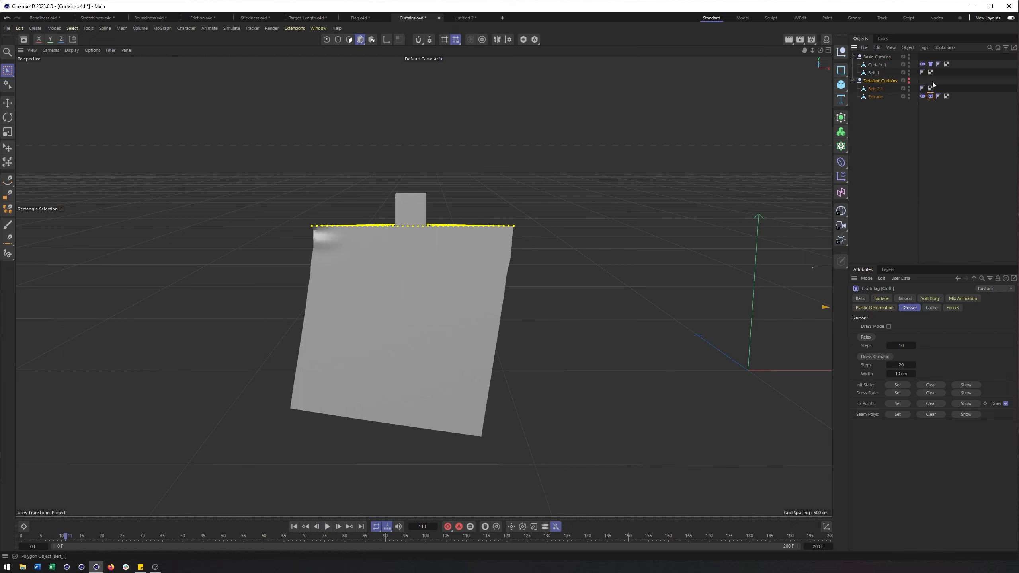
click(860, 298)
click(881, 298)
click(904, 298)
click(930, 298)
click(882, 308)
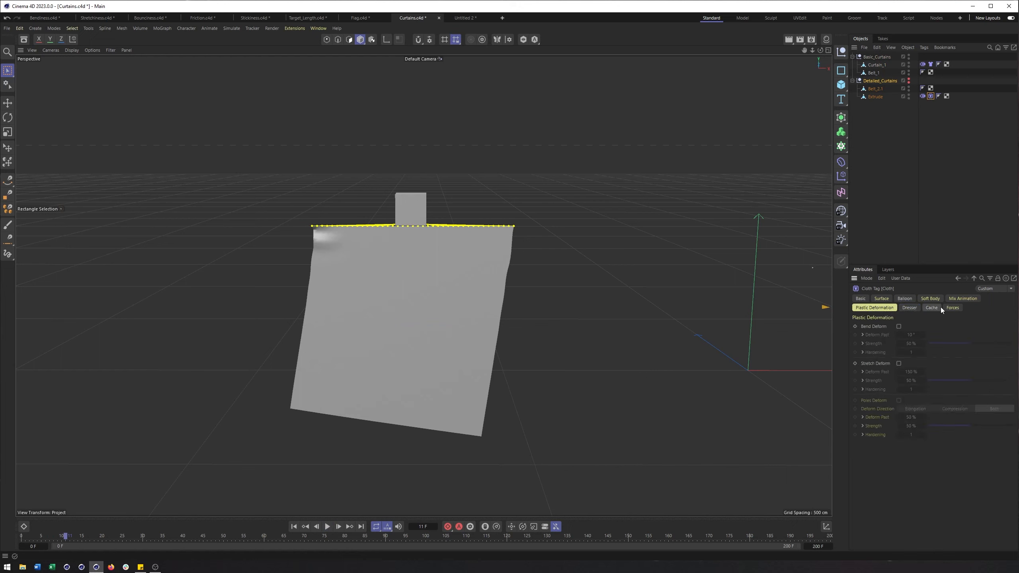
click(929, 307)
click(890, 326)
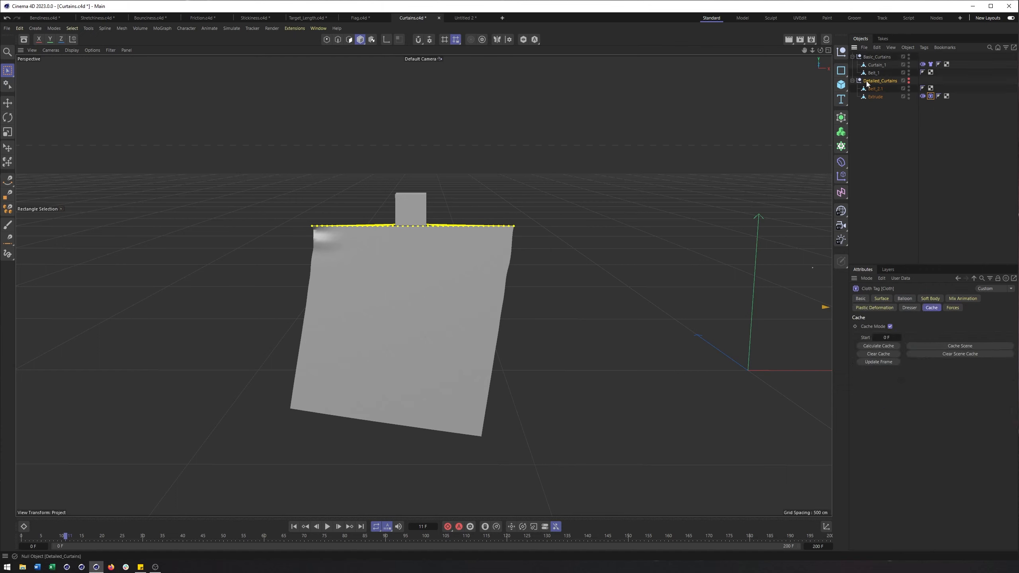
Delete the Detailed_Curtains group and play the Curtain_1 simulation from frame 0.
click(879, 81)
key(Delete)
click(294, 527)
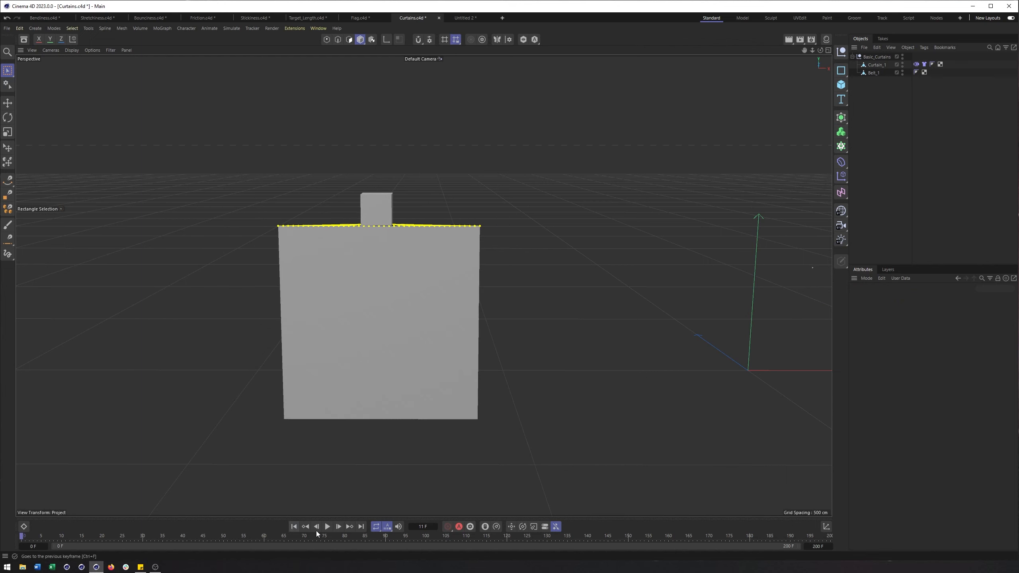
click(327, 526)
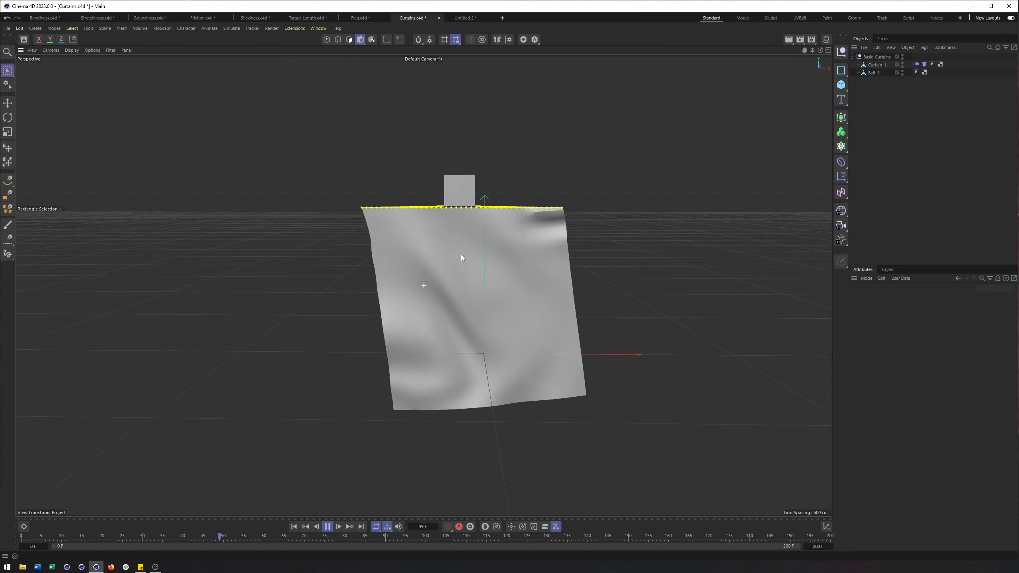
Set Stretchiness to 40 and Bounciness to 5 in Curtain_1's Cloth tag while the simulation plays.
click(923, 63)
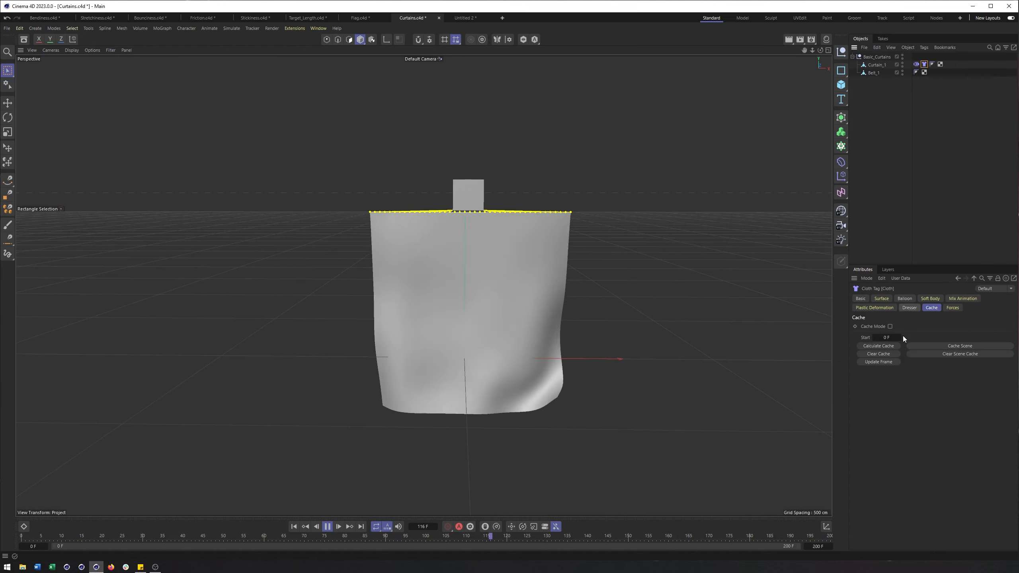
click(880, 299)
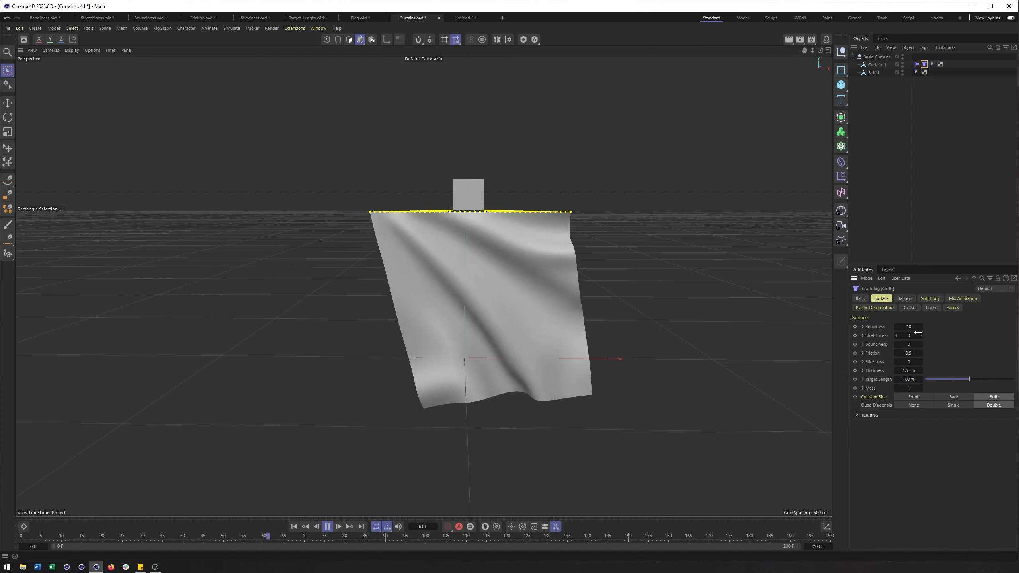
click(910, 336)
text(40)
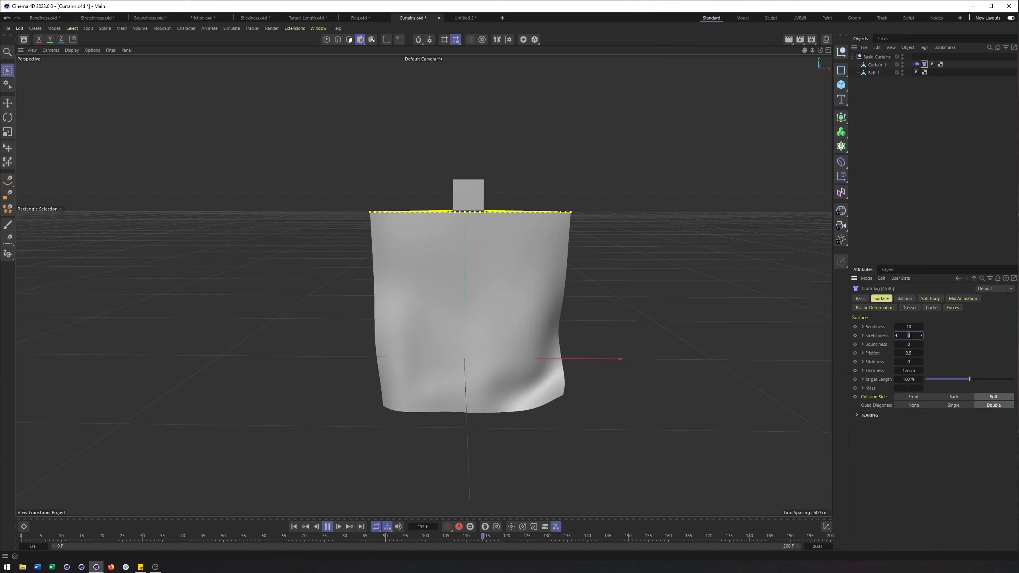
key(Return)
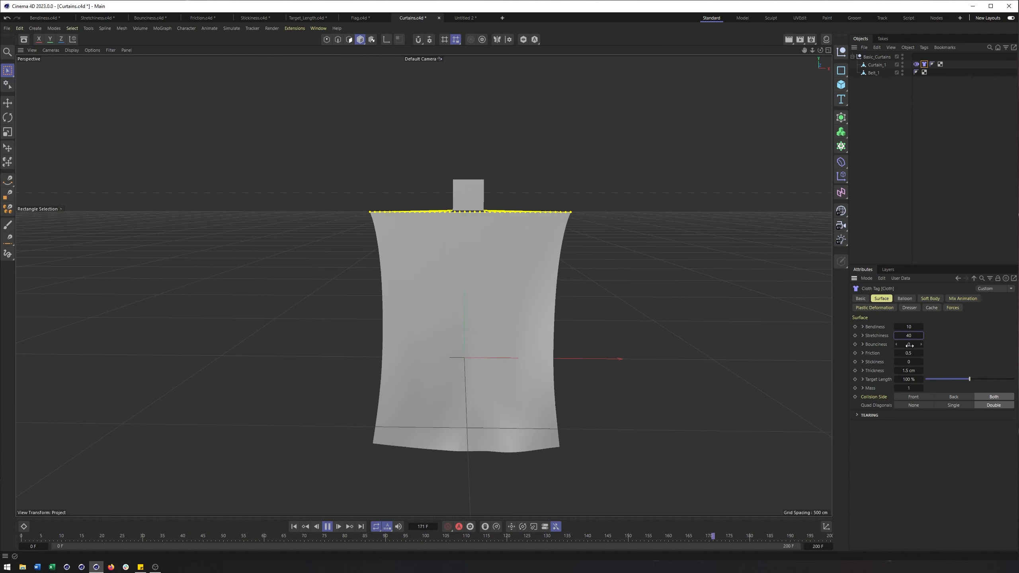
double_click(909, 344)
text(5)
key(Return)
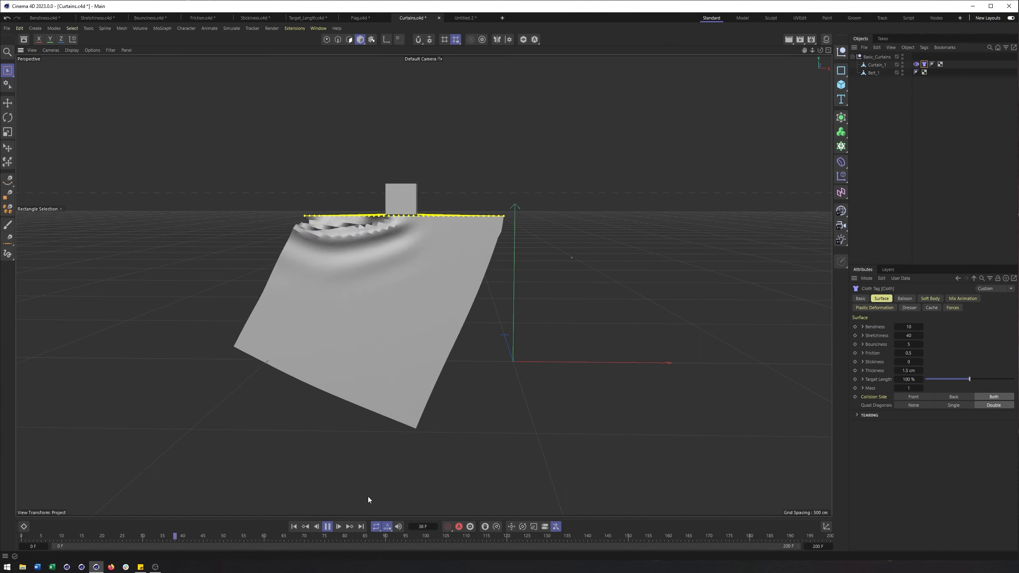
Stop the simulation at frame 0 and switch the viewport shading to show the curtain's polygon lines.
click(328, 529)
click(293, 528)
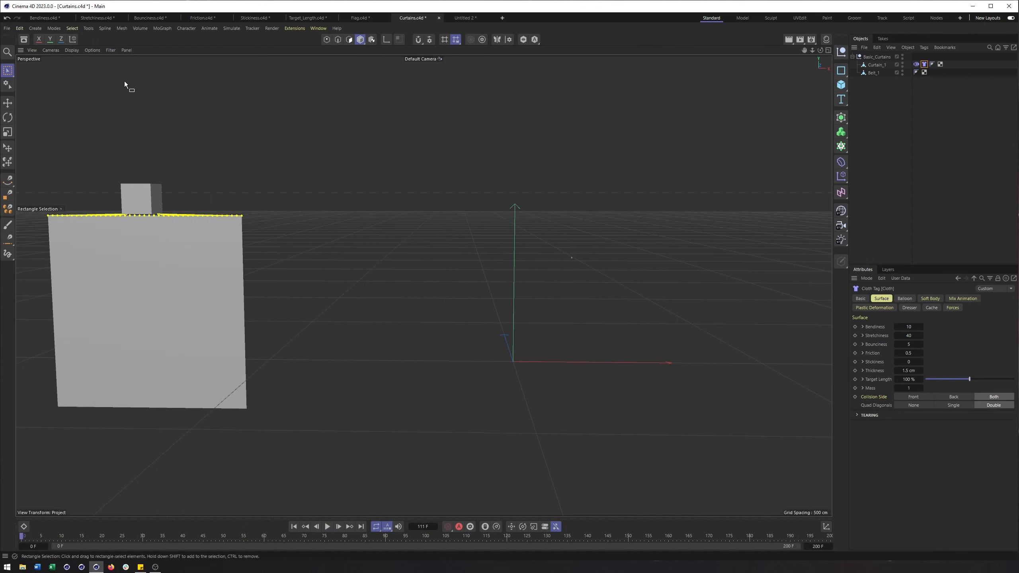
click(74, 51)
click(87, 85)
key(h)
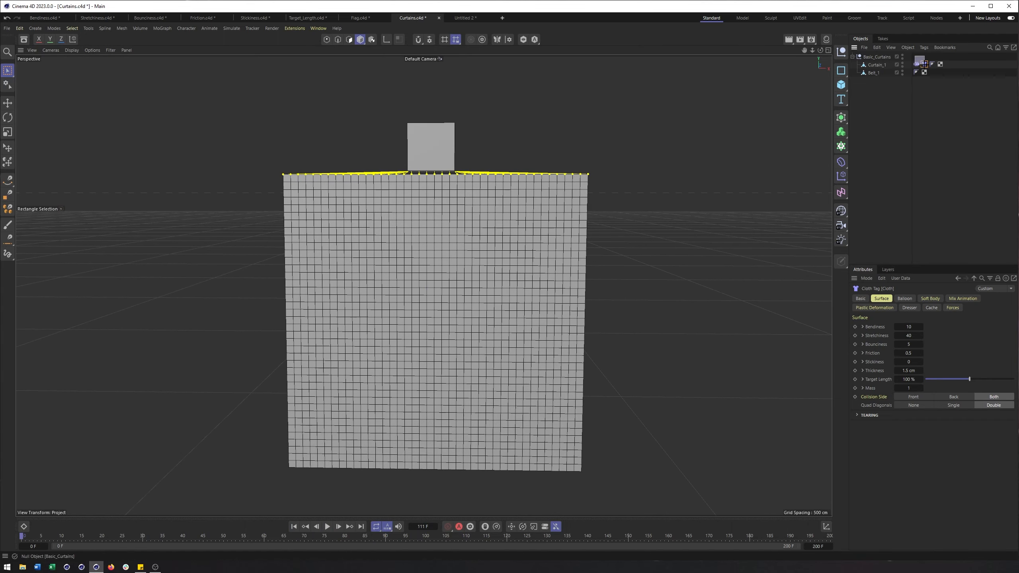
Delete the Cloth Belt and Cloth tags from Curtain_1 and put the object in polygon mode.
shift+click(915, 64)
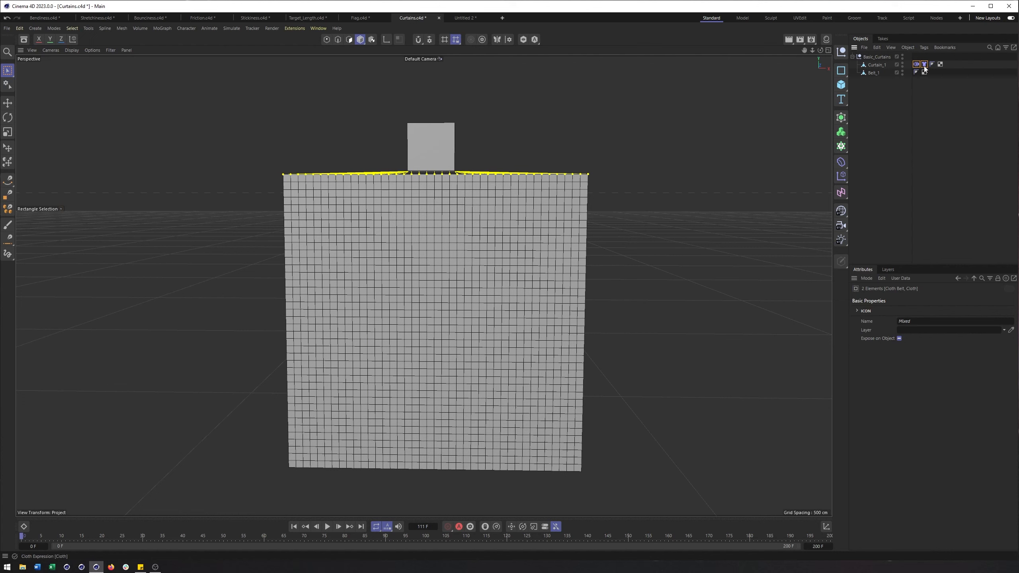
click(876, 65)
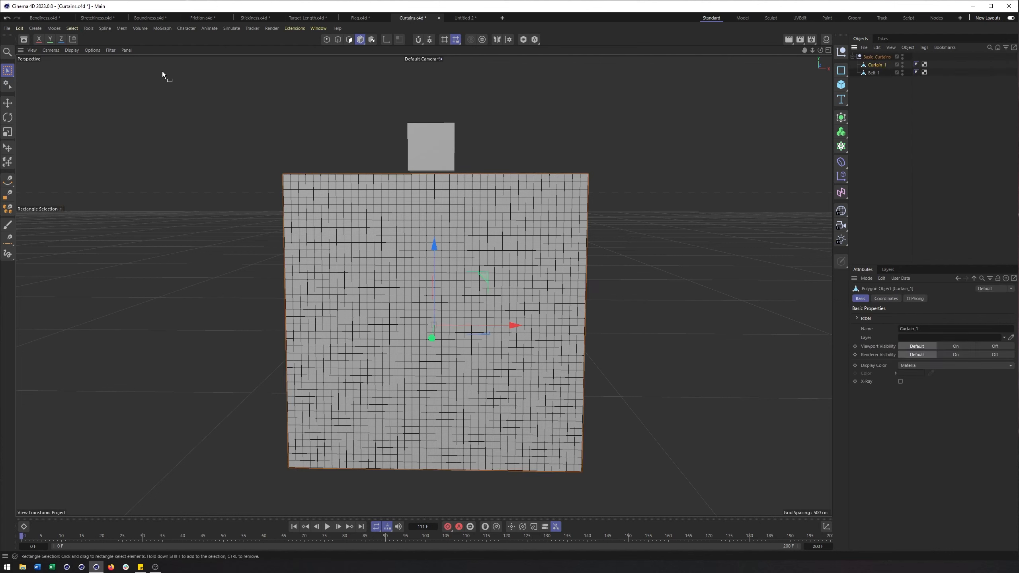
click(349, 39)
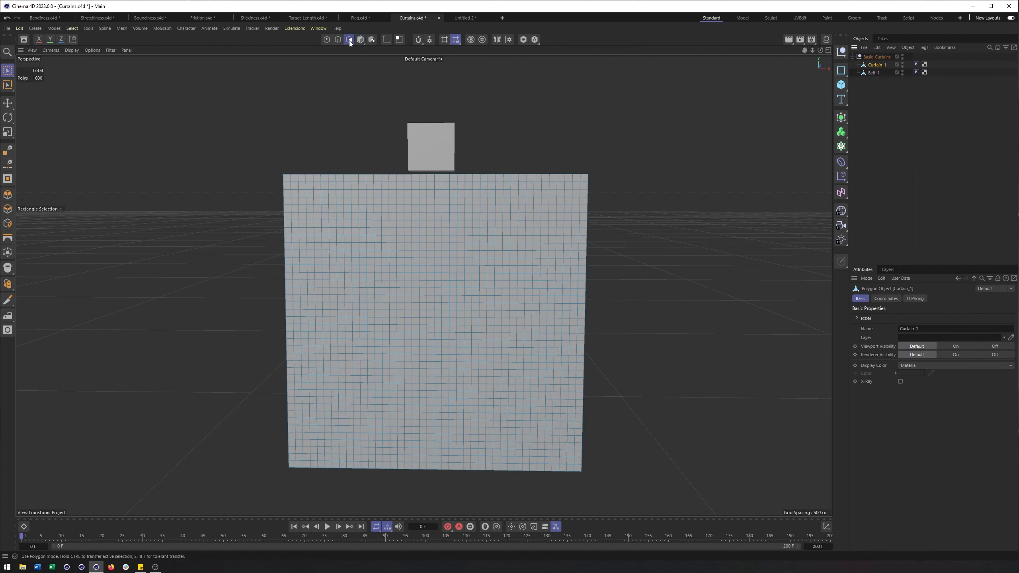
Subdivide Curtain_1's mesh twice using the Catmull-Clark pattern with Smooth Subdivision off.
click(119, 31)
mouse_move(153, 116)
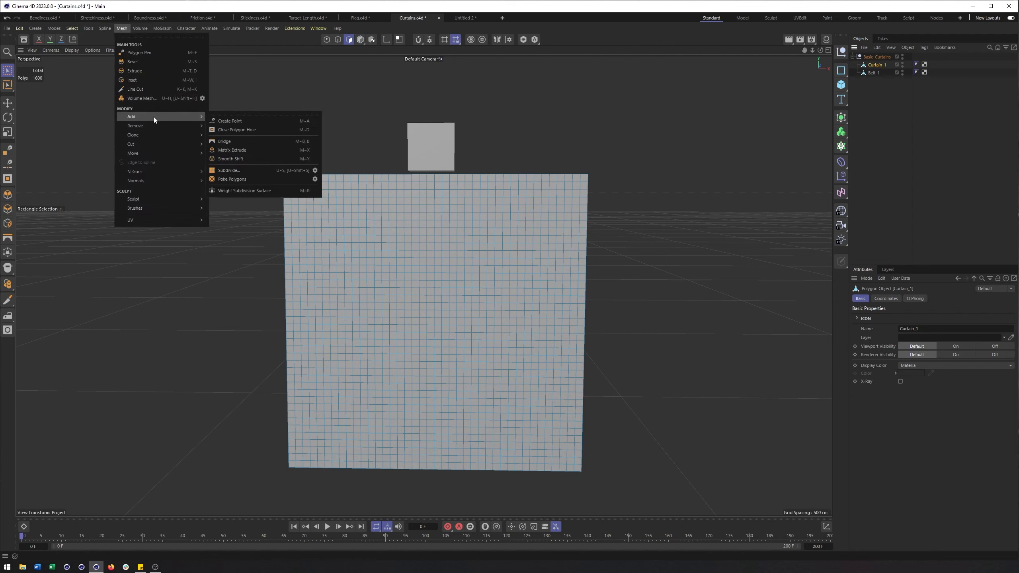
click(315, 170)
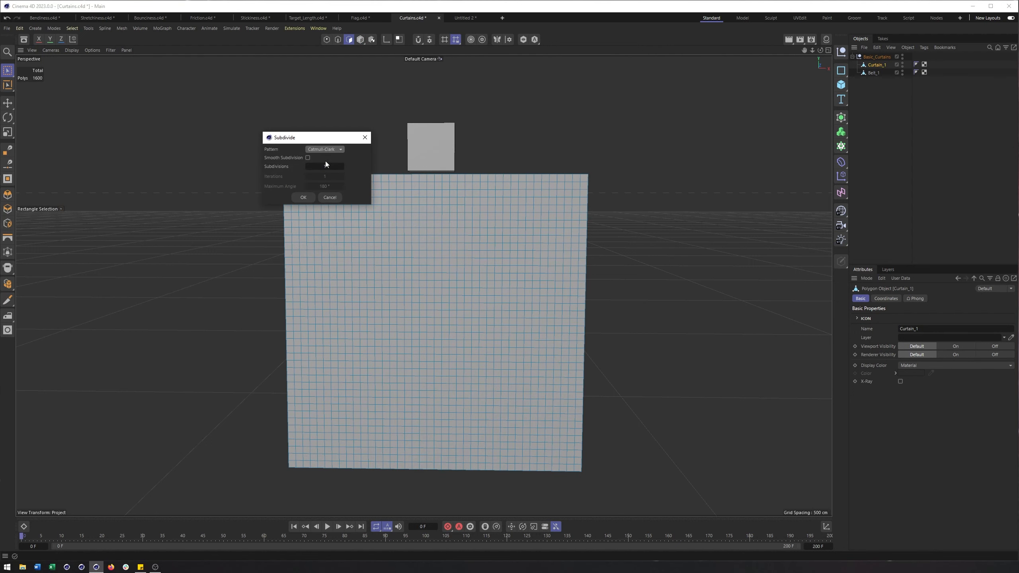
click(302, 197)
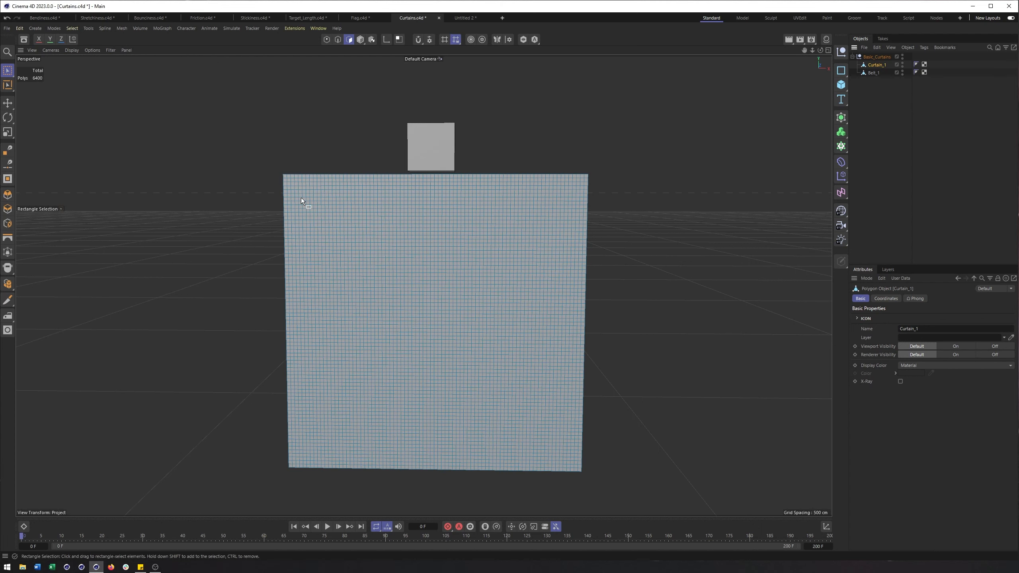
click(122, 28)
mouse_move(159, 117)
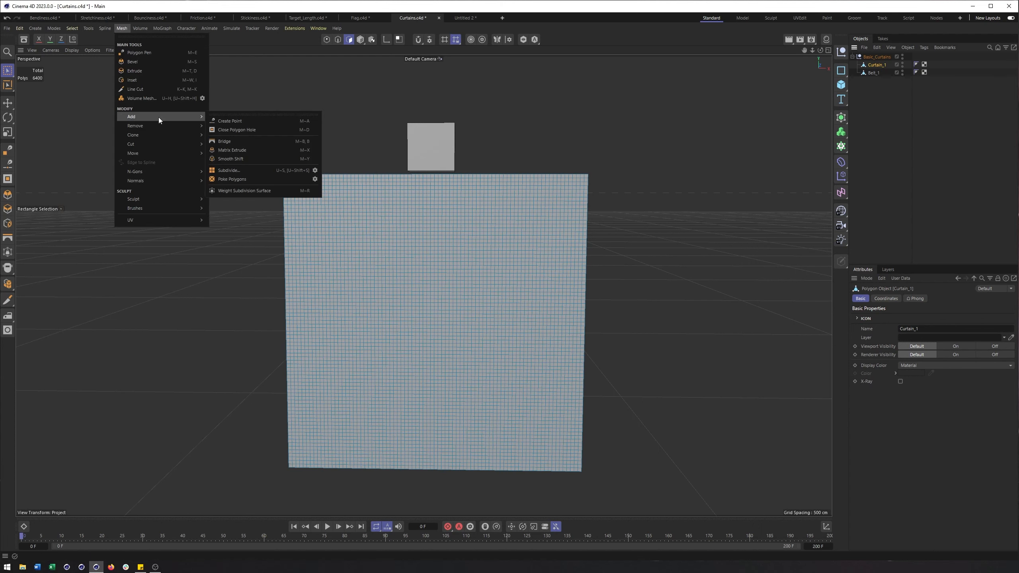
click(256, 171)
middle_drag(517, 255, 489, 263)
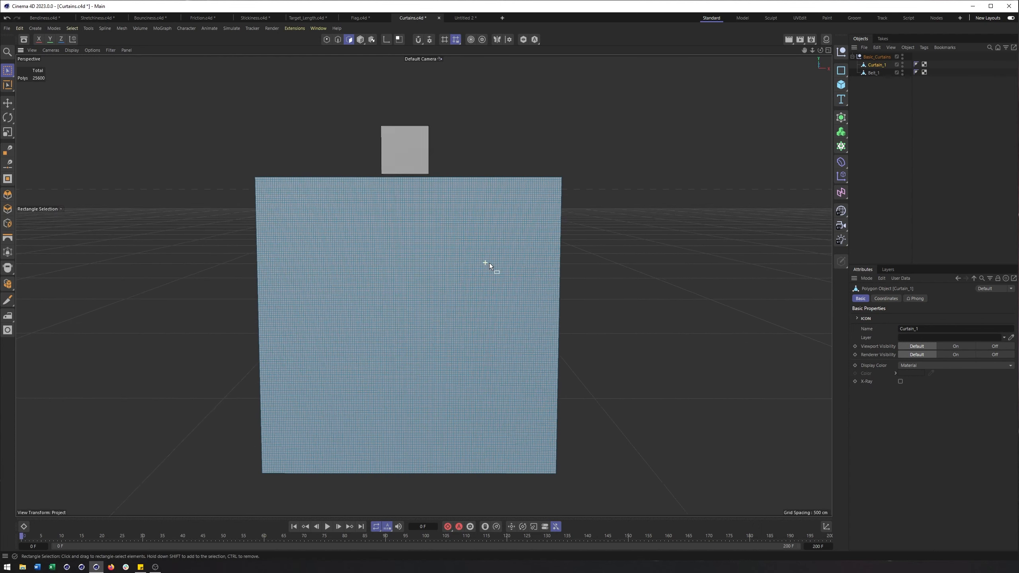
Examine in point mode which points along Curtain_1's upper edge are selected after the subdivision.
click(360, 39)
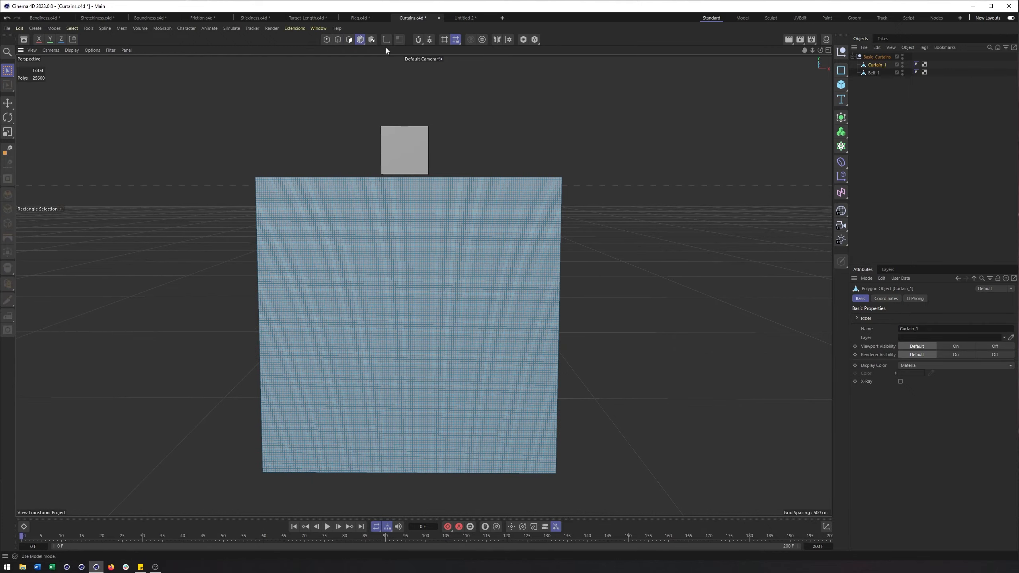
click(326, 39)
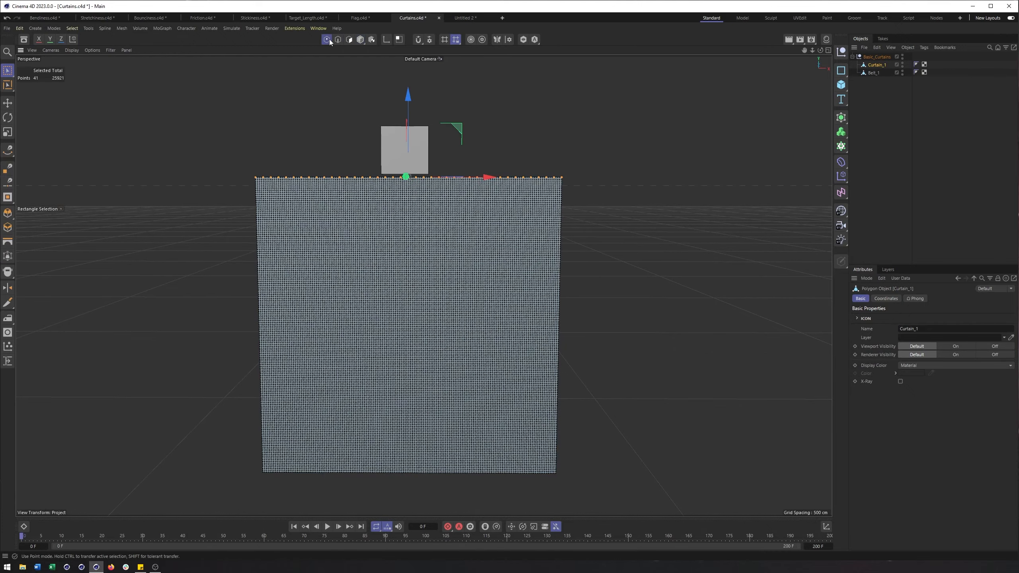
scroll(455, 172, up, 3)
scroll(527, 165, up, 3)
scroll(527, 164, down, 5)
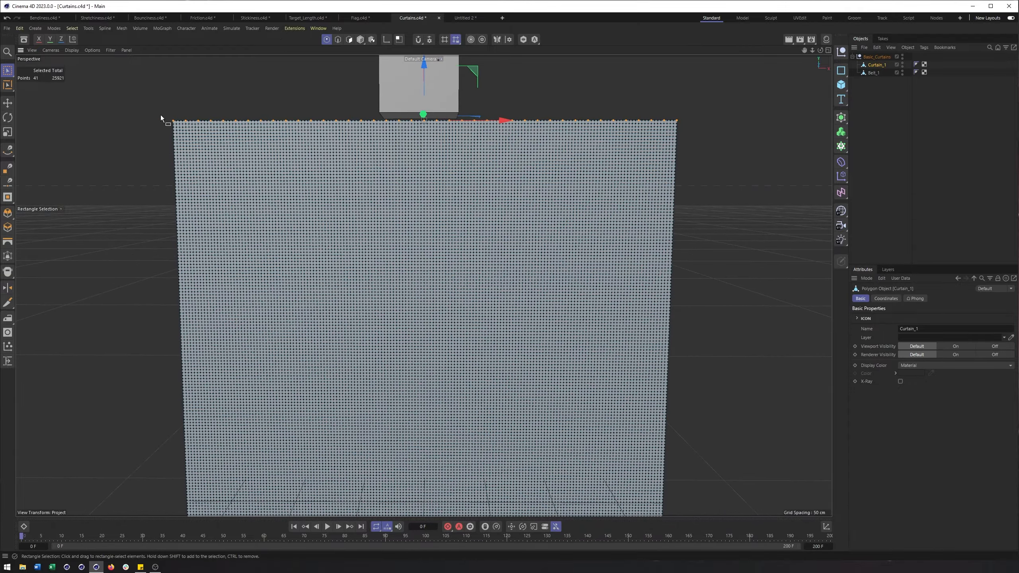
scroll(159, 115, up, 5)
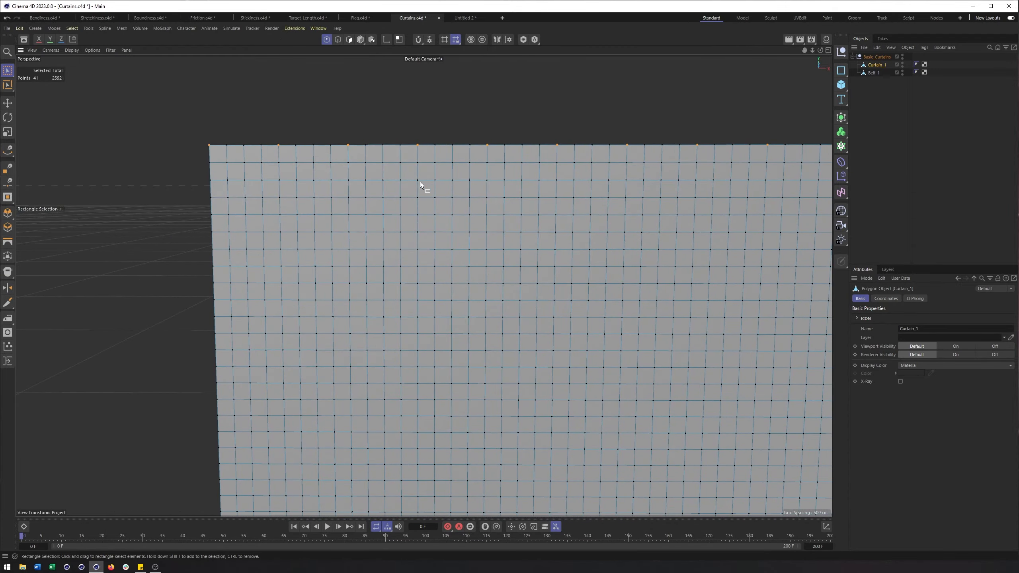
scroll(426, 182, down, 3)
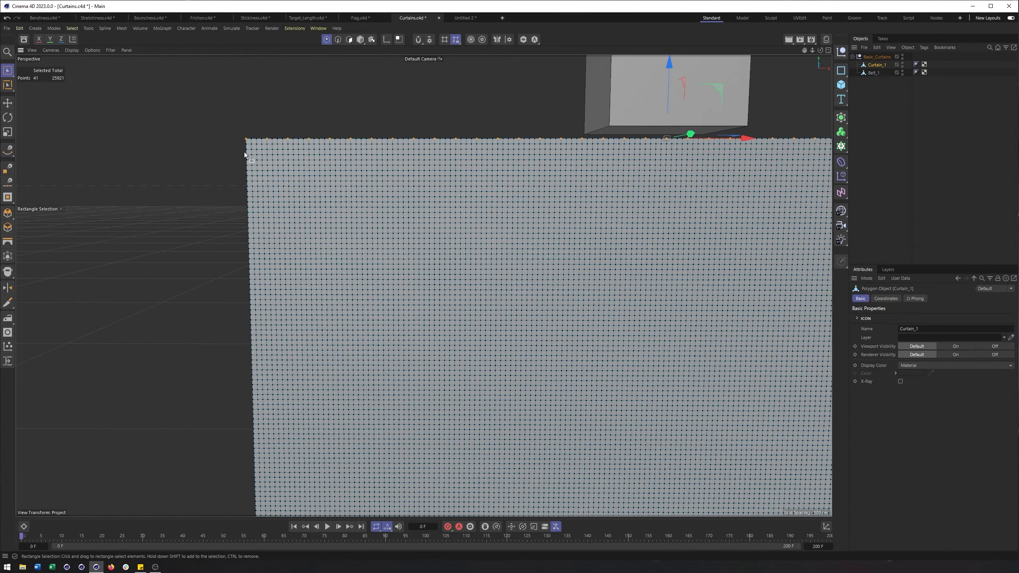
scroll(485, 260, down, 2)
scroll(404, 205, up, 3)
scroll(389, 217, down, 3)
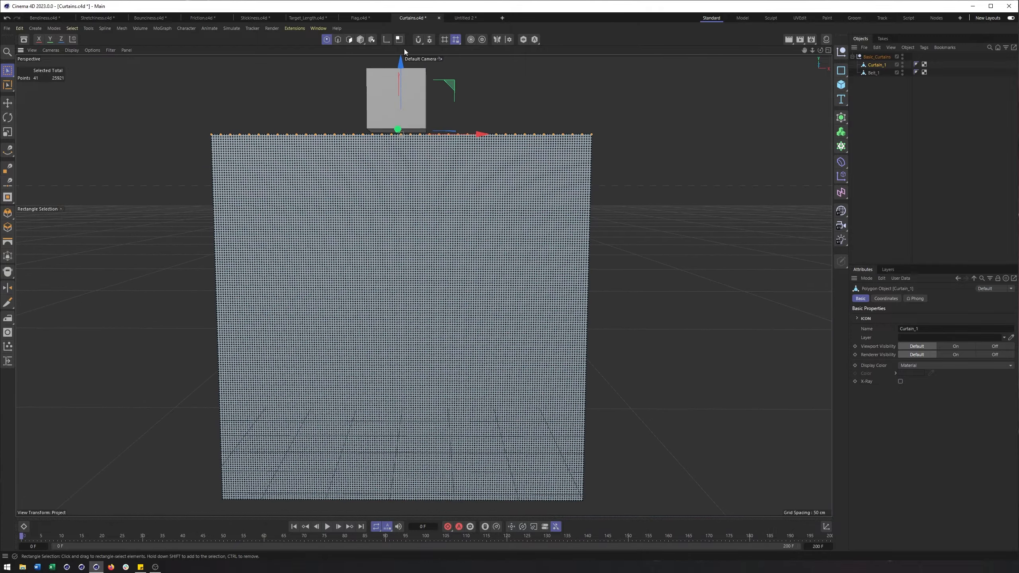
Return to model mode and add a Cloth tag and a Cloth Belt tag to Curtain_1.
click(361, 40)
right_click(875, 64)
mouse_move(923, 180)
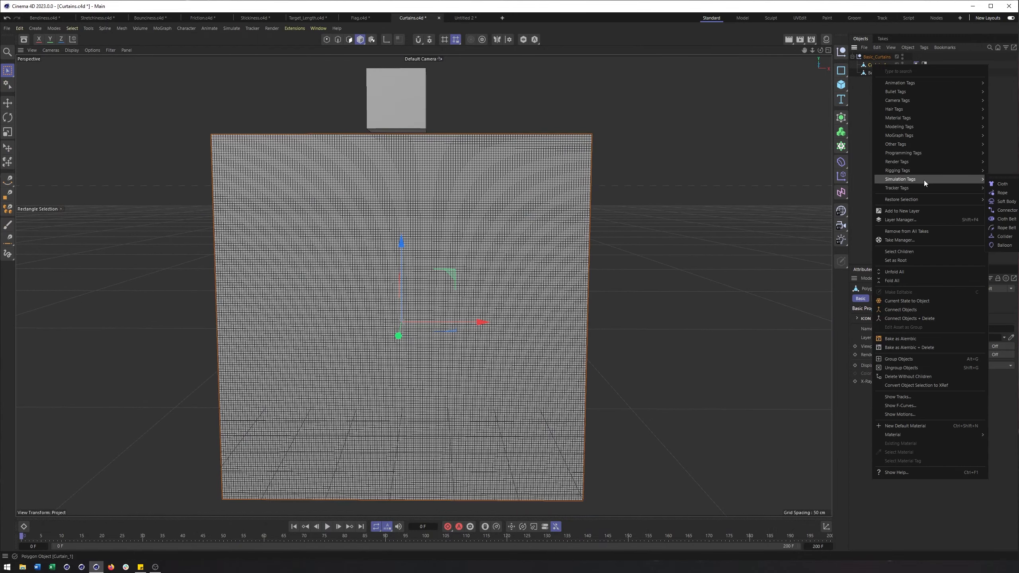
click(1002, 184)
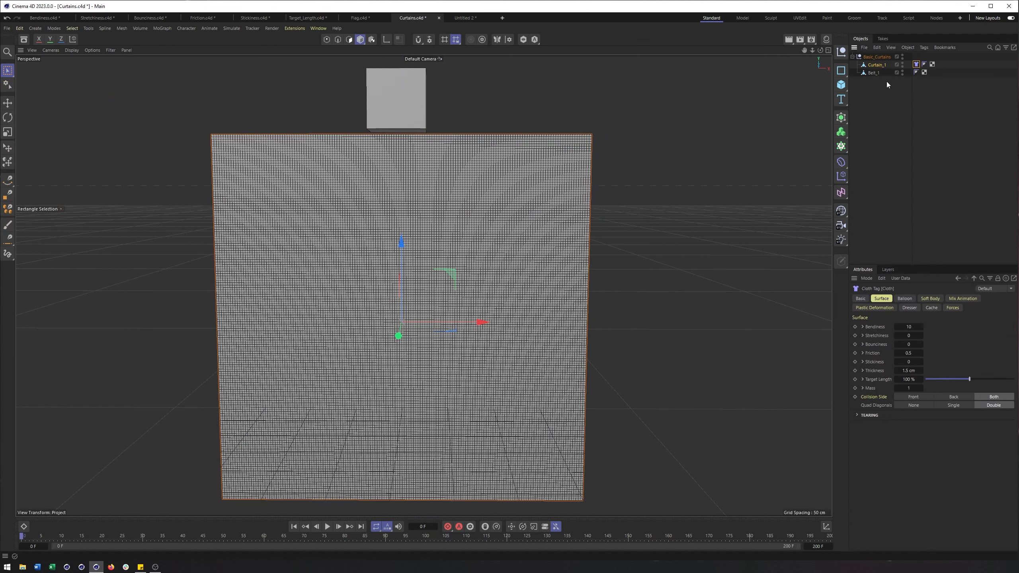
right_click(874, 64)
mouse_move(917, 178)
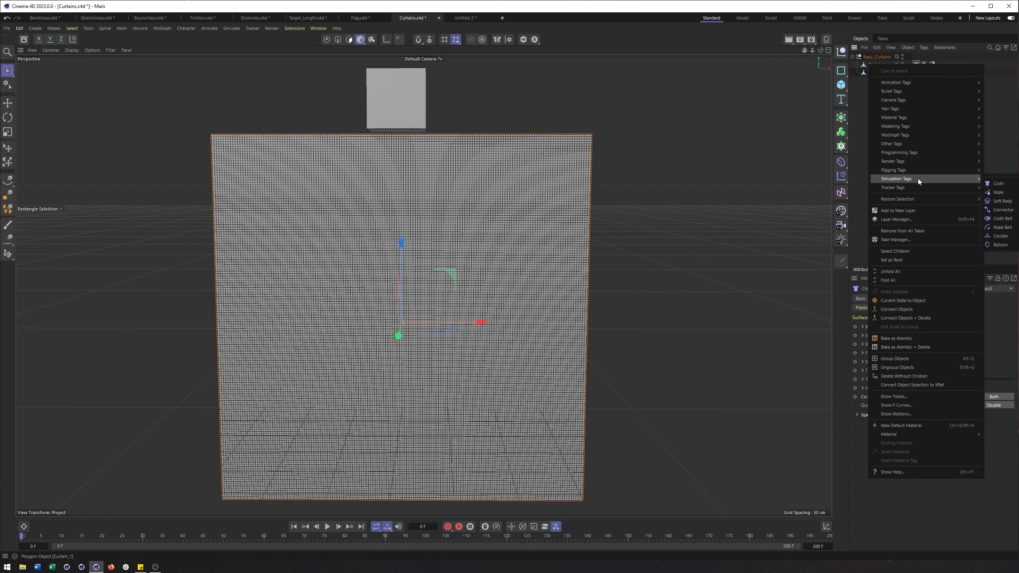
click(1002, 219)
Link Belt_1 as the Cloth Belt tag's belt object and set the selected upper-edge points as its belt points.
drag(875, 73, 908, 336)
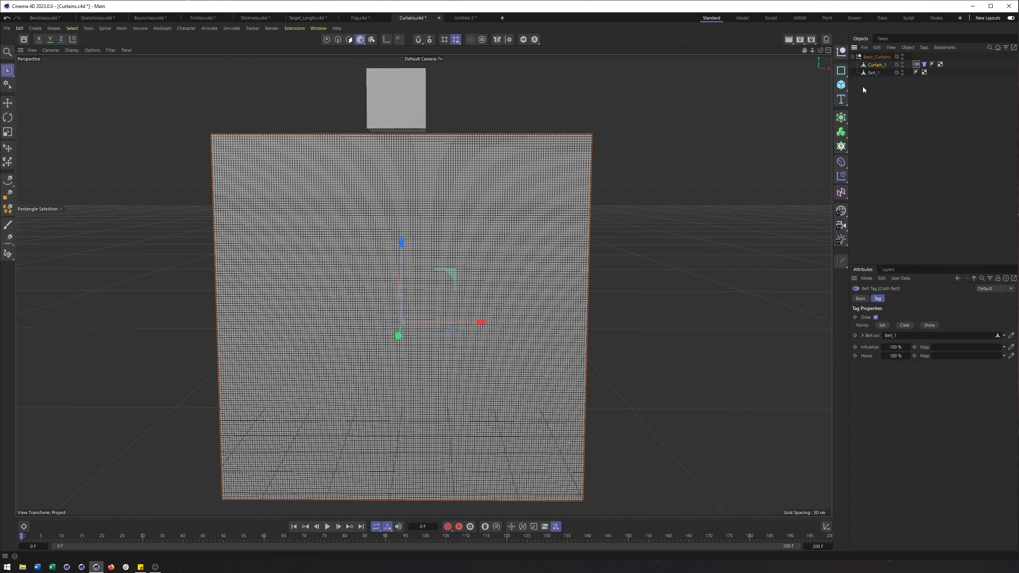
click(326, 40)
click(884, 325)
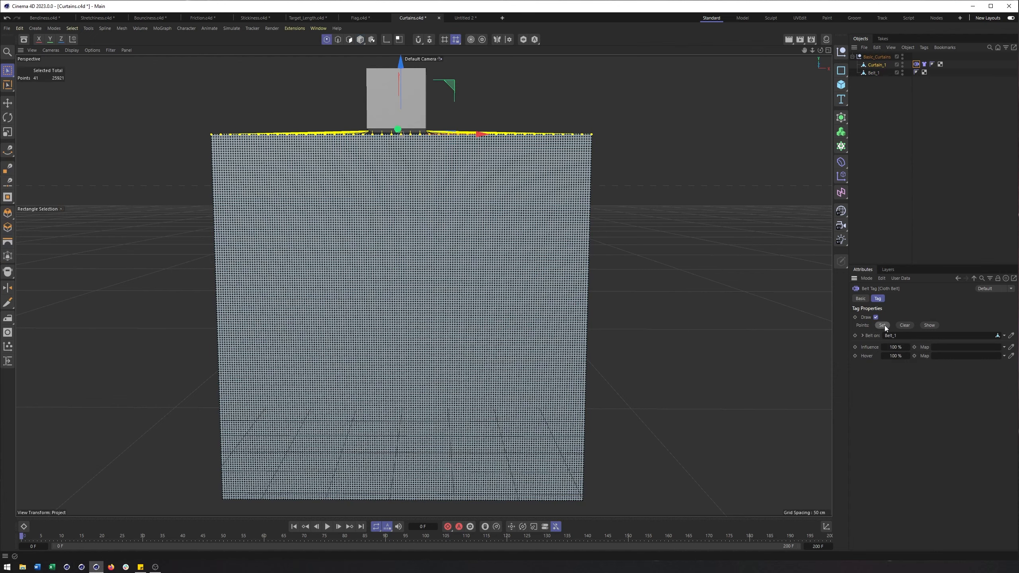
scroll(543, 287, down, 3)
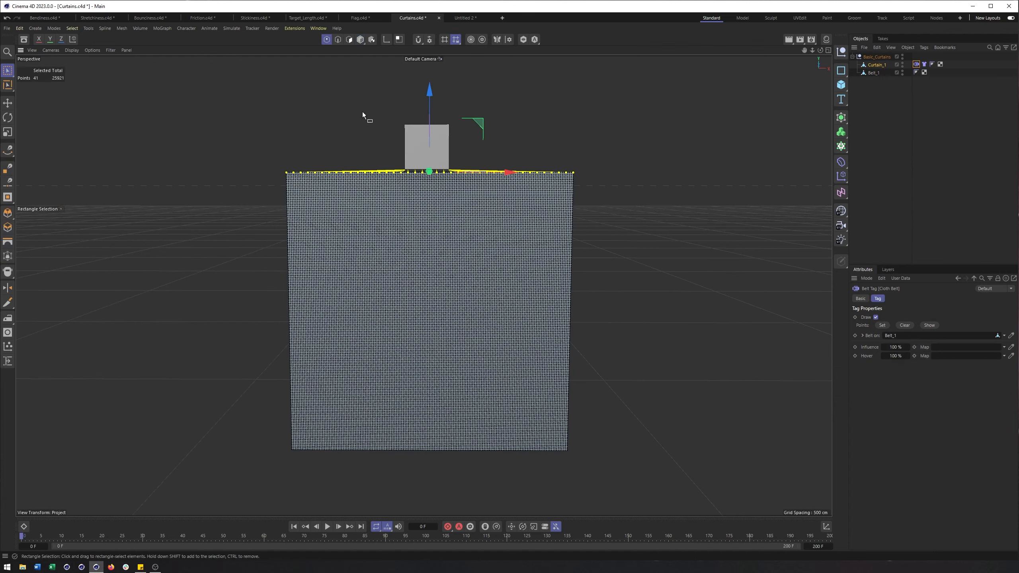
Play the subdivided curtain's simulation in model mode with the polygon lines hidden and stop it after examining the folds.
click(360, 40)
click(328, 526)
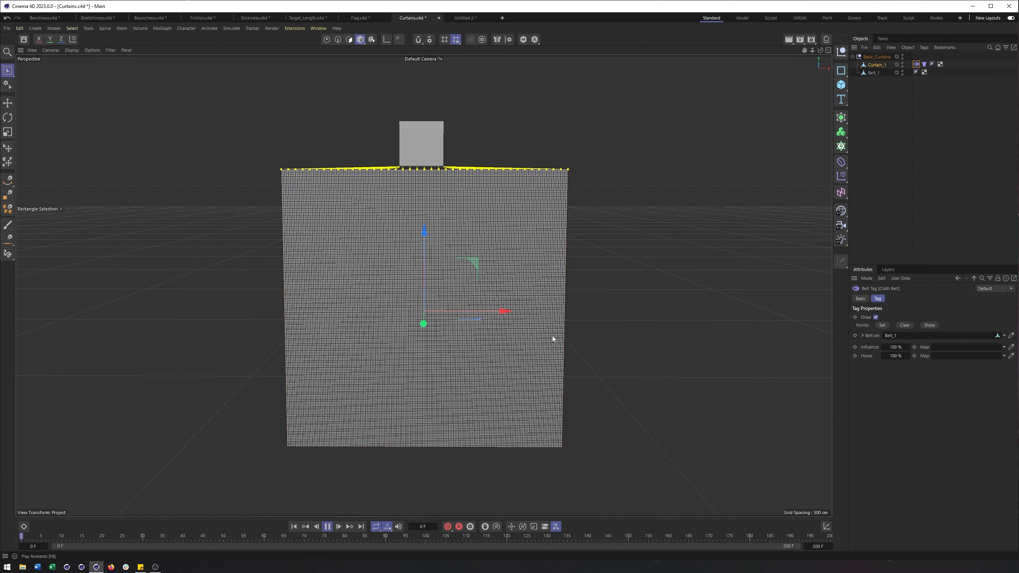
click(75, 49)
click(79, 69)
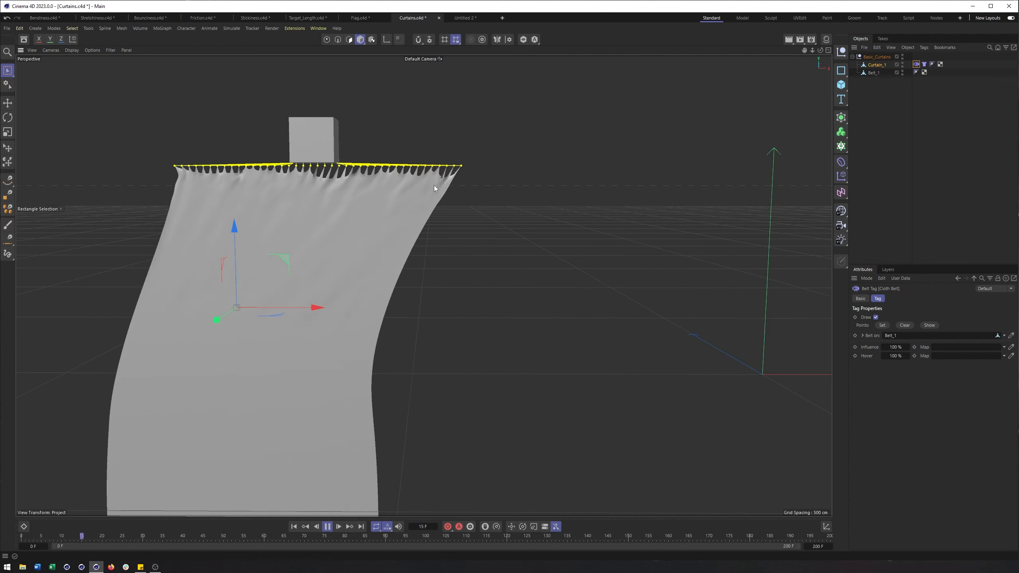
scroll(349, 192, down, 4)
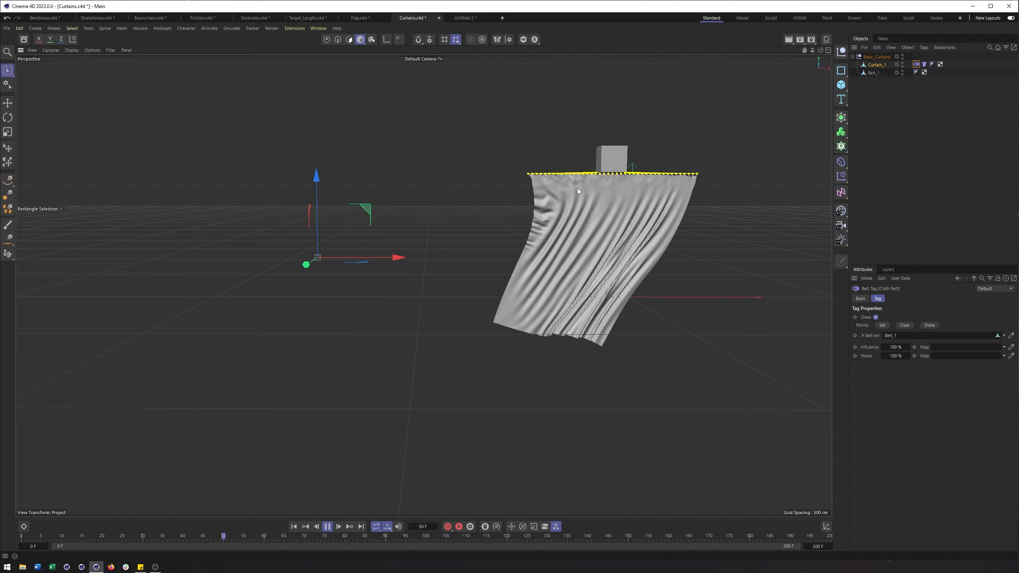
click(327, 526)
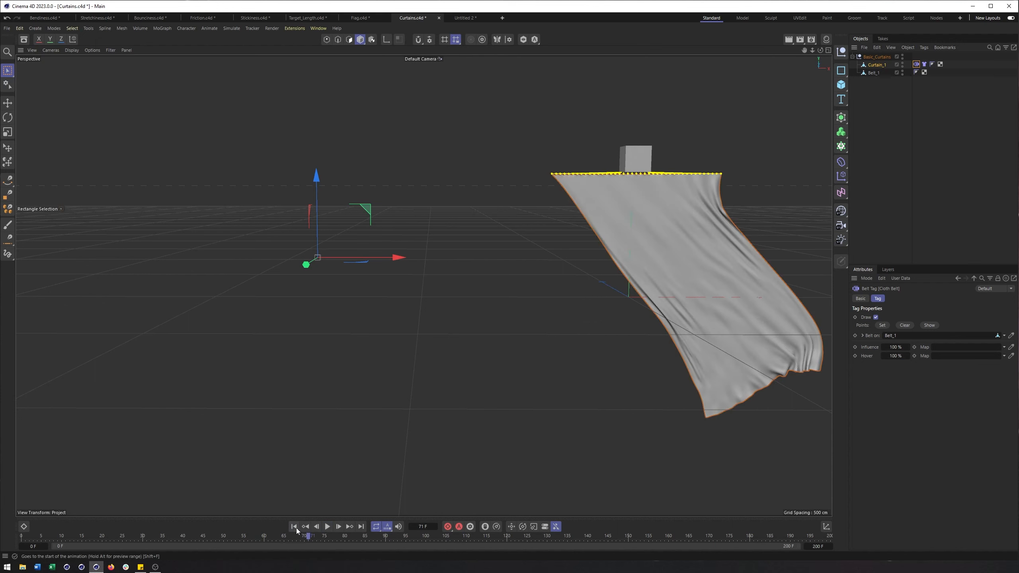
Revert Curtains.c4d to its saved version, hide Basic_Curtains and show Detailed_Curtains.
click(7, 28)
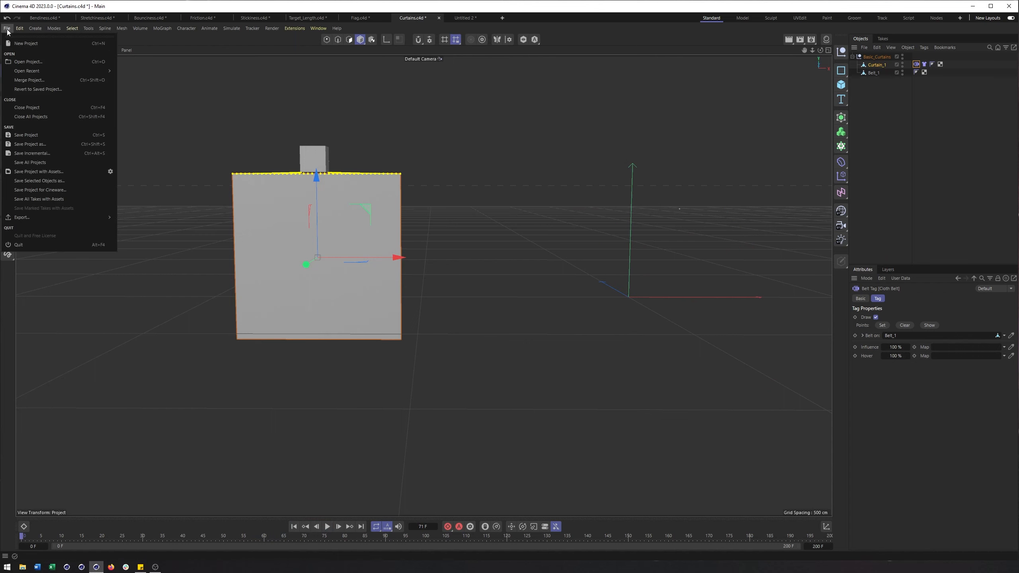
click(56, 89)
click(664, 314)
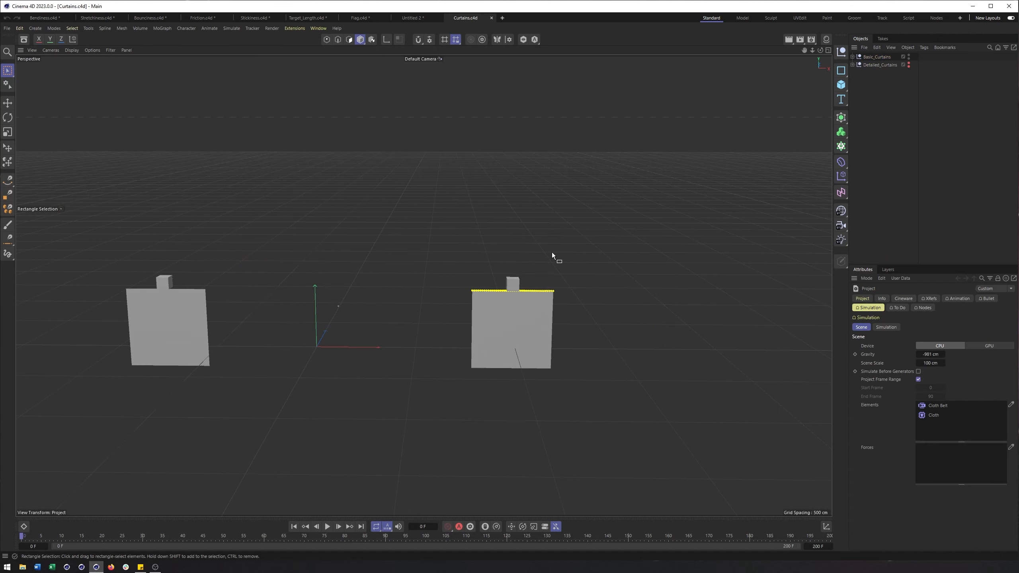
click(909, 57)
click(909, 63)
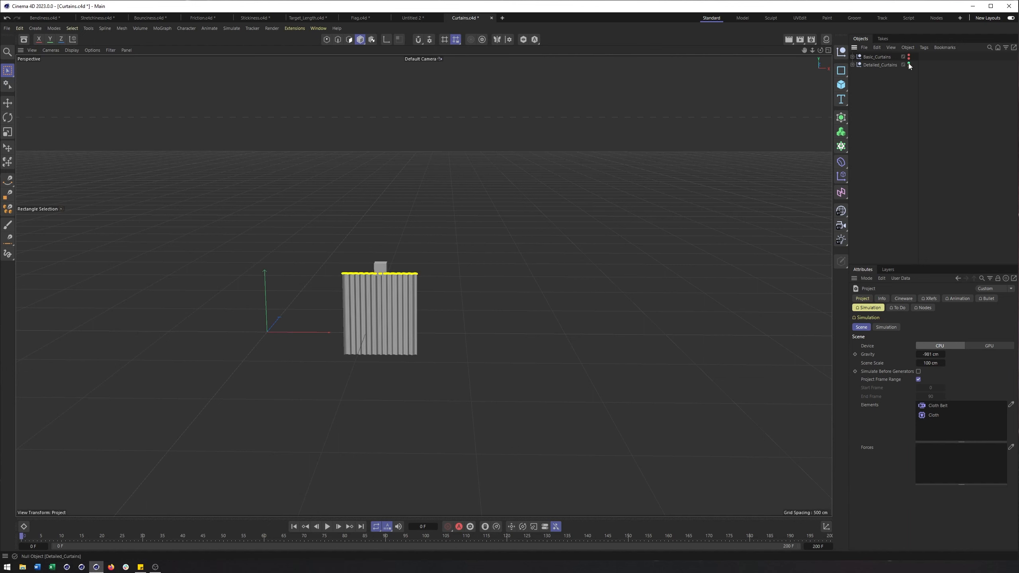
scroll(381, 279, up, 6)
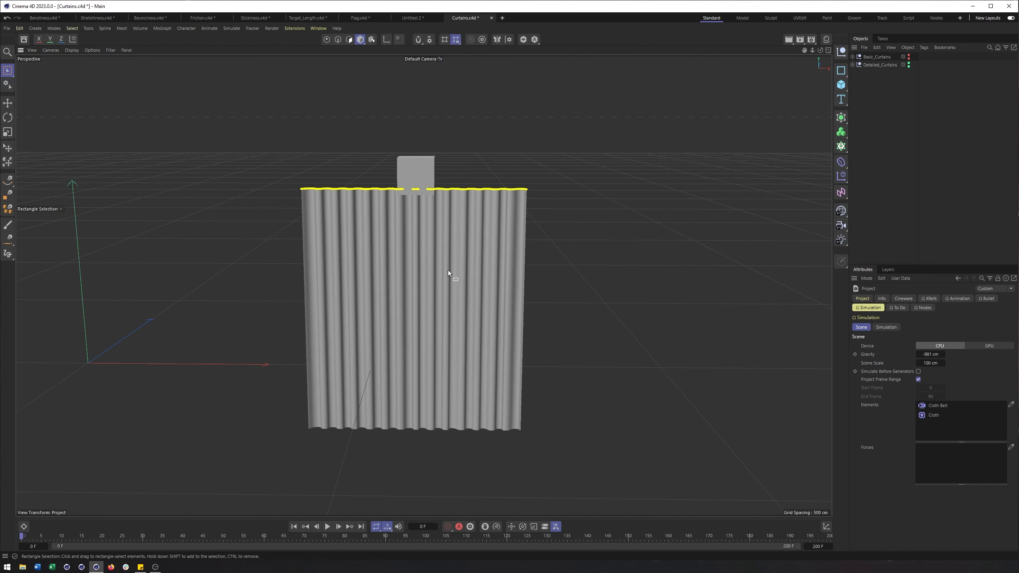
alt+drag(447, 270, 2, 170)
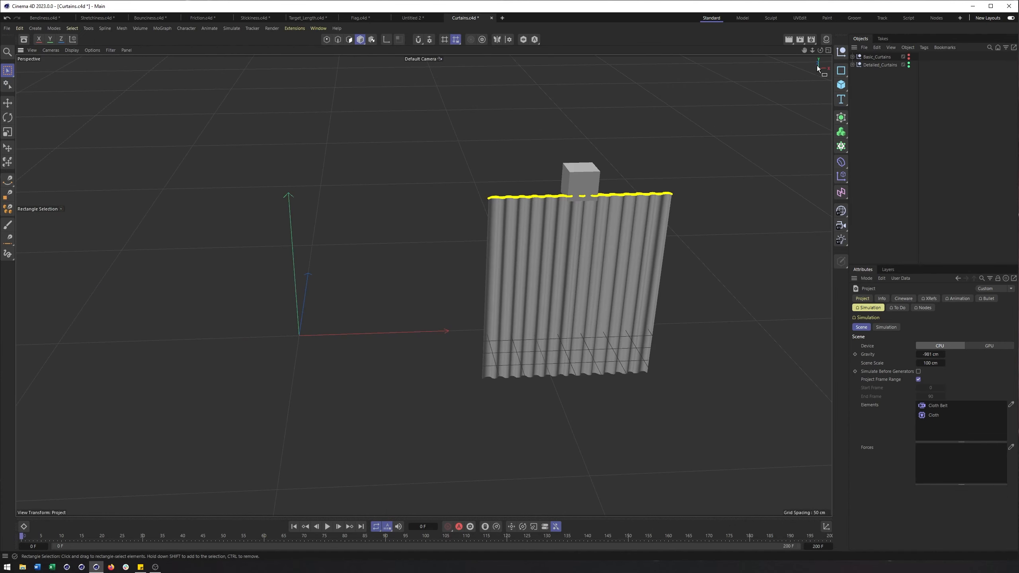
Draw an 11-point zigzag Bezier spline in the Top view with the Spline Pen.
click(828, 50)
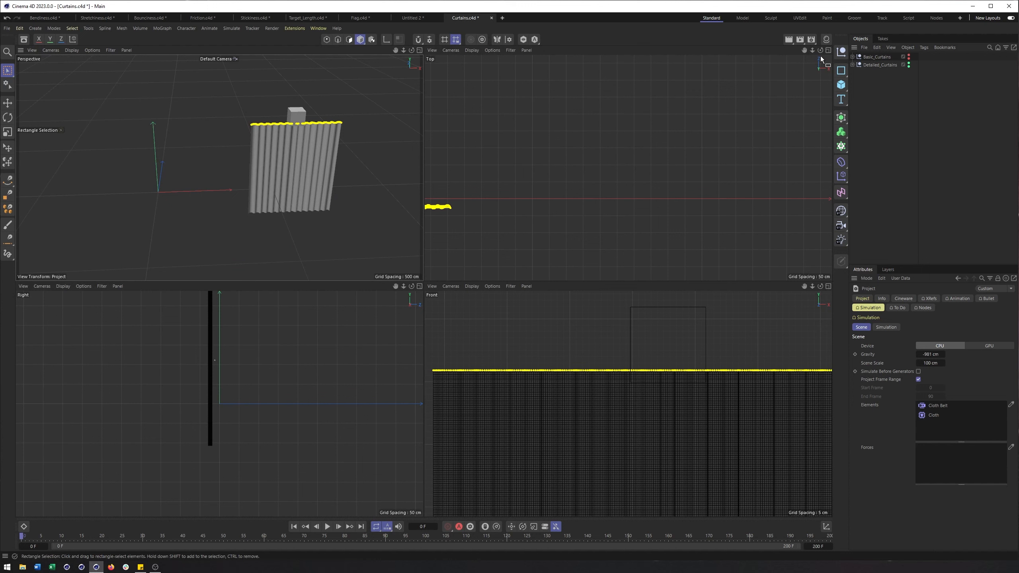
click(7, 180)
click(496, 199)
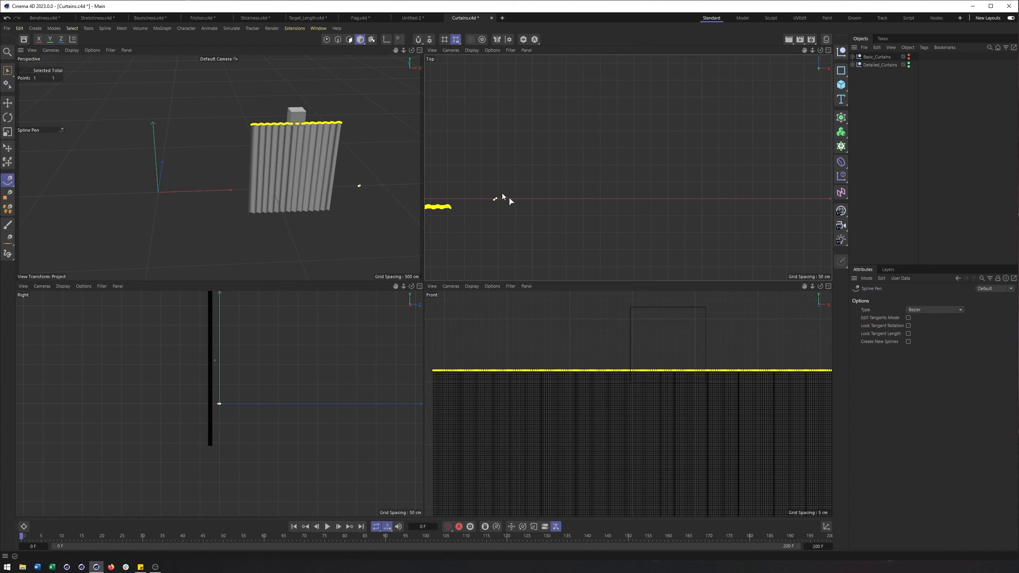
click(508, 182)
click(516, 197)
click(529, 178)
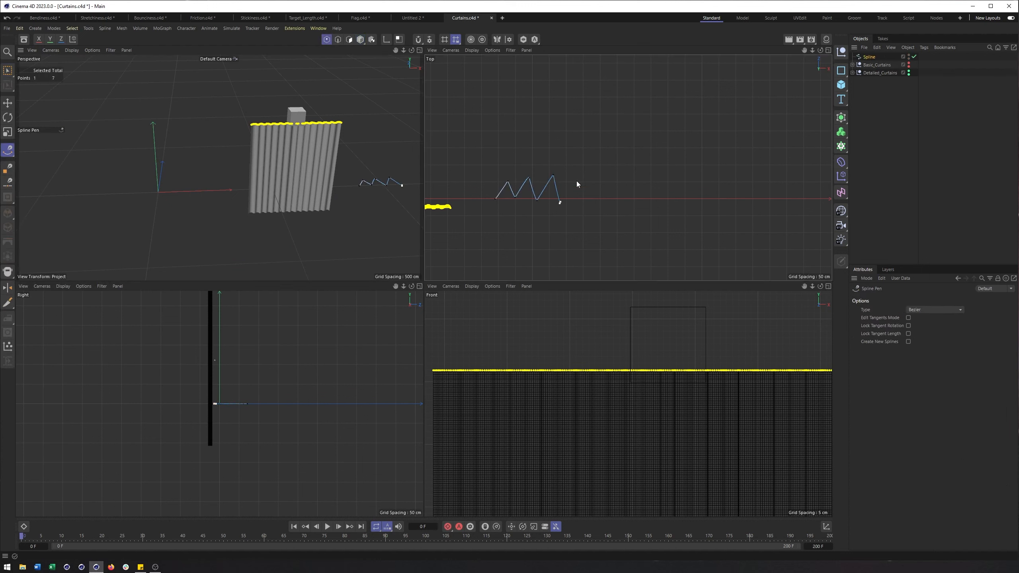
click(613, 197)
key(space)
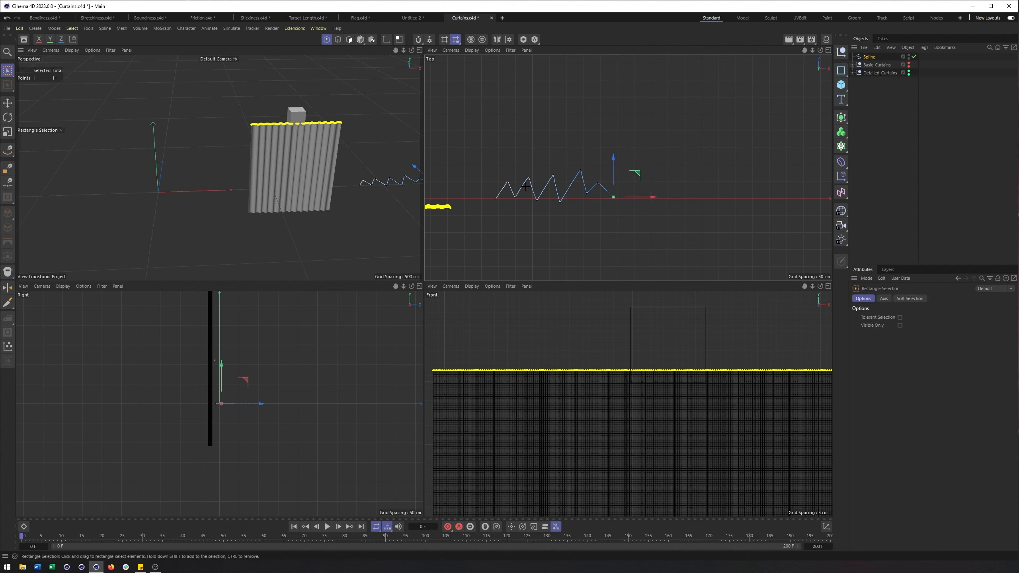
Select all points of the zigzag spline and apply Soft Interpolation to them.
drag(478, 152, 649, 212)
right_click(649, 213)
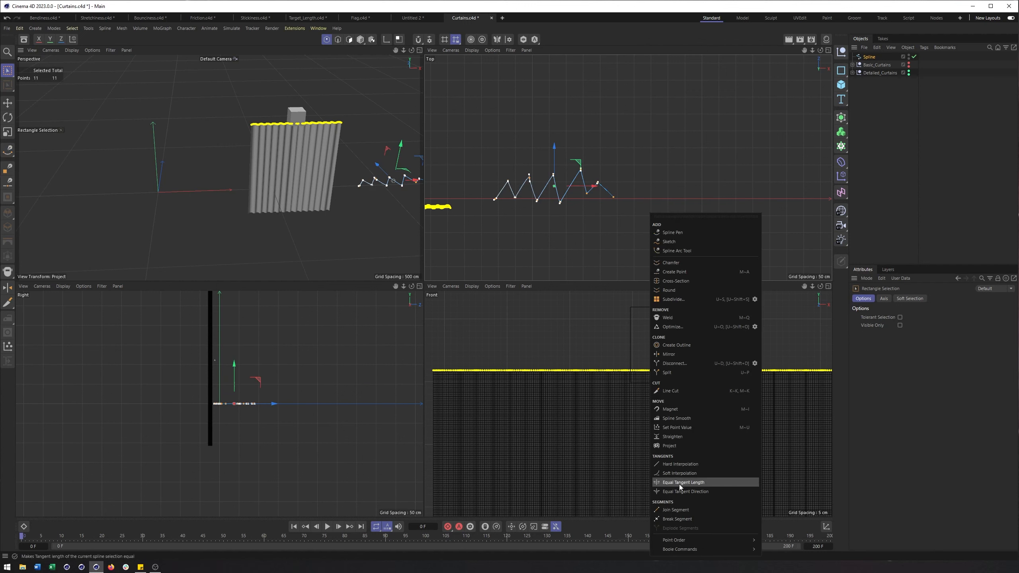
click(682, 473)
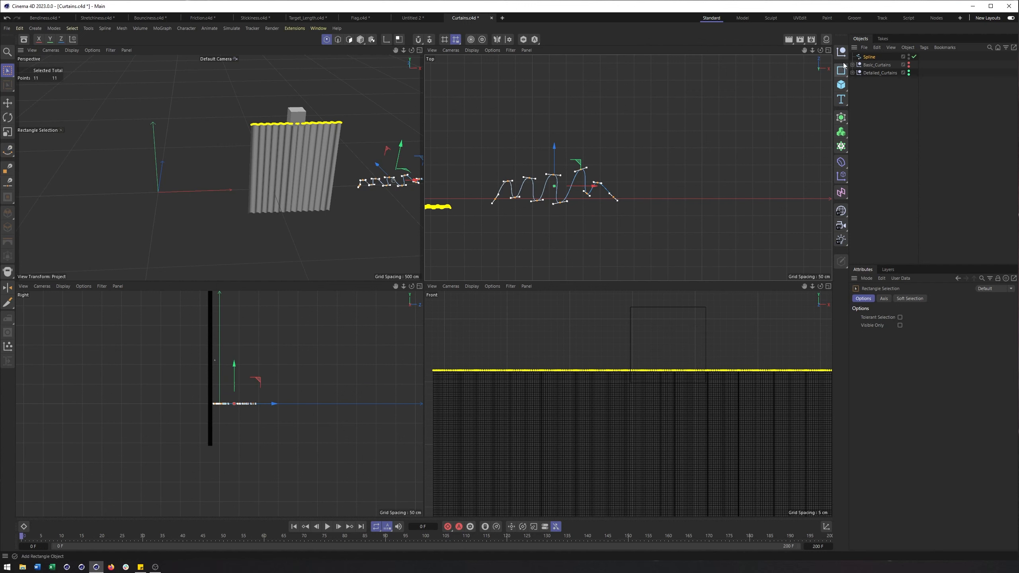
Extrude the wavy spline with an Extrude object and set its Offset to 283 cm.
click(828, 50)
alt+drag(436, 283, 395, 304)
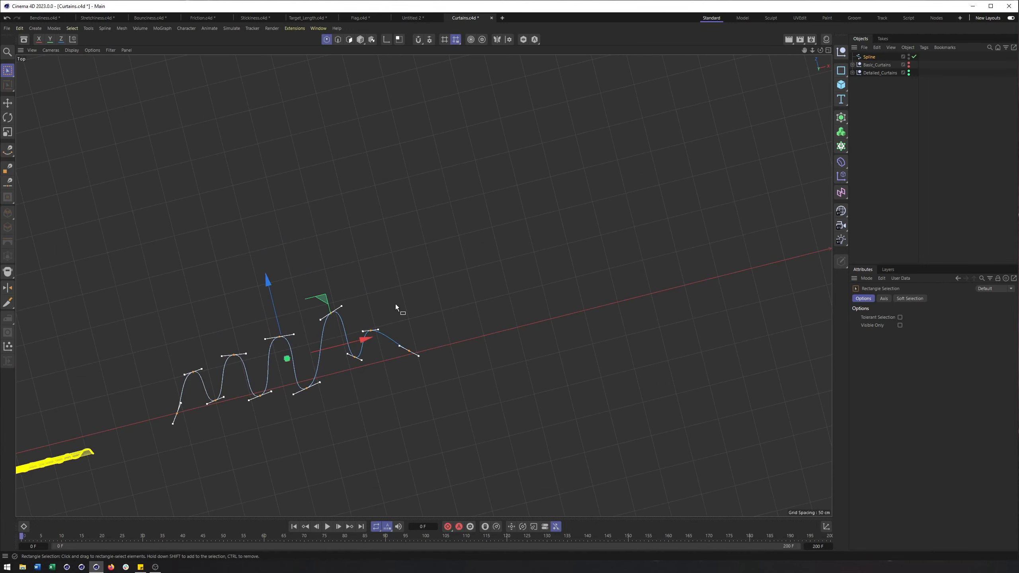
key(F1)
click(843, 131)
alt+click(881, 157)
alt+drag(568, 317, 558, 258)
mouse_move(941, 324)
mouse_down()
mouse_move(961, 329)
mouse_move(949, 323)
mouse_up()
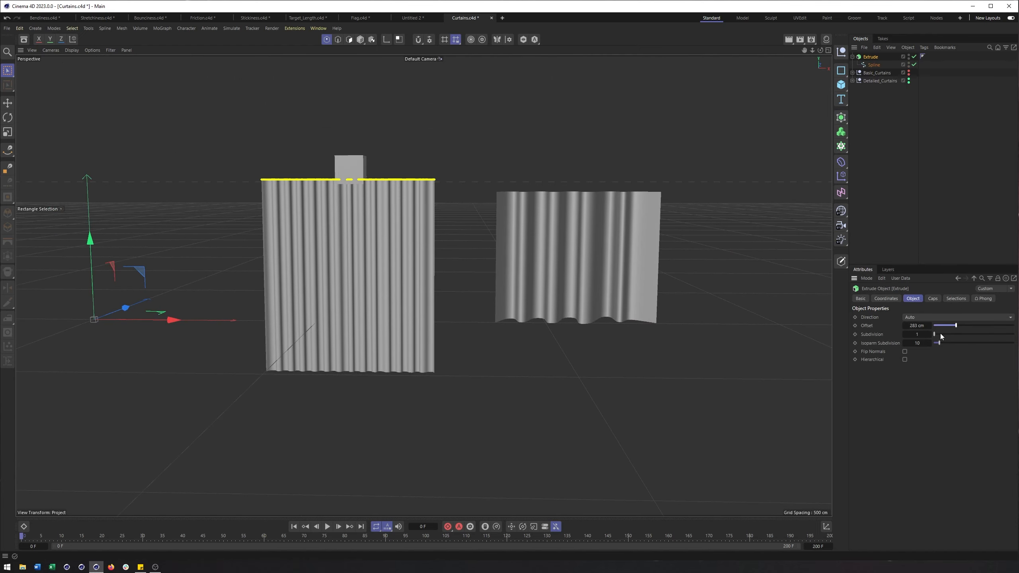
Show polygon lines in the viewport and set the Extrude object's Subdivision to 22.
click(71, 49)
click(92, 84)
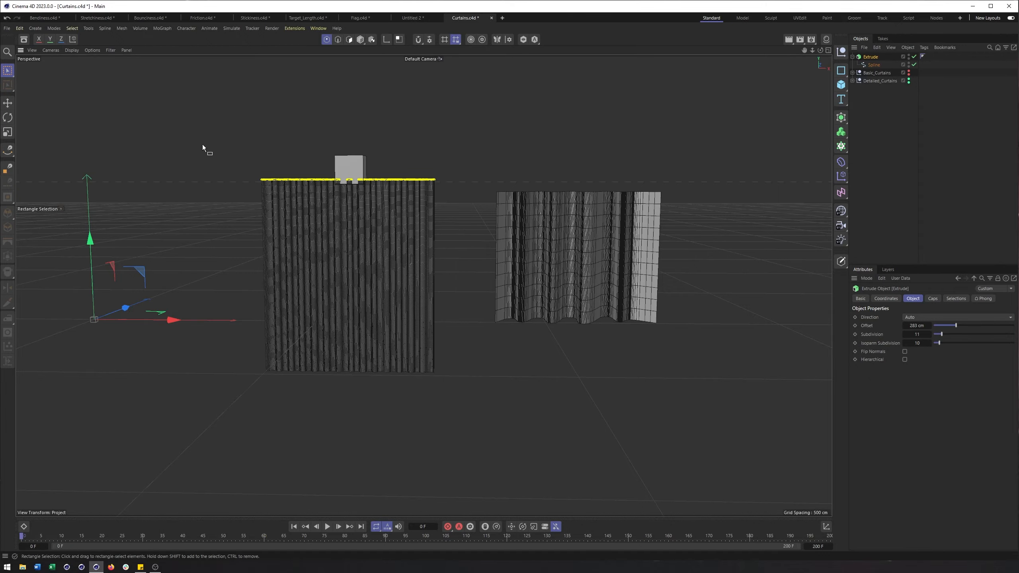
drag(907, 333, 911, 334)
drag(951, 333, 953, 333)
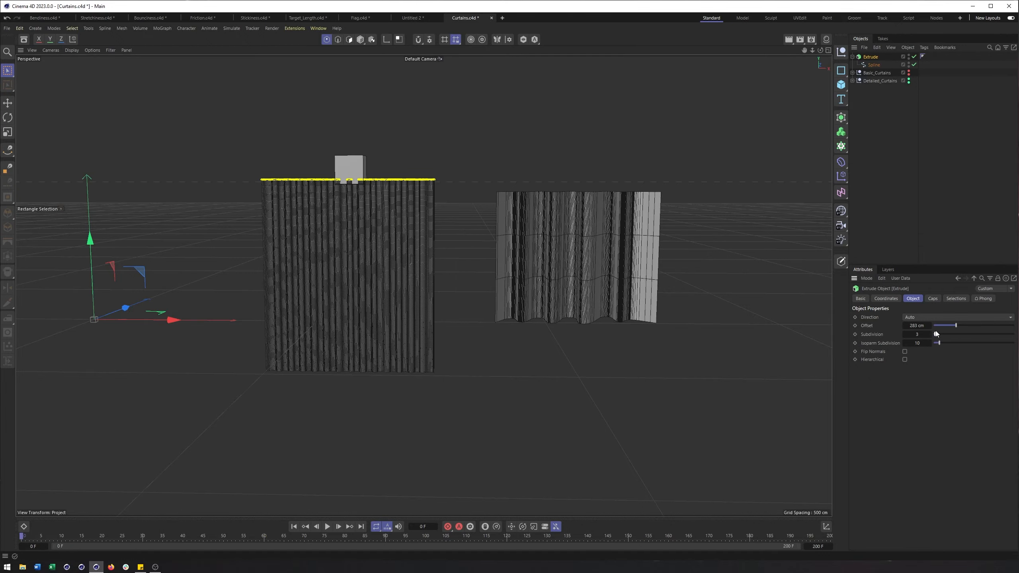
scroll(641, 208, up, 8)
scroll(641, 206, up, 3)
alt+middle_drag(641, 205, 476, 184)
alt+drag(477, 173, 490, 197)
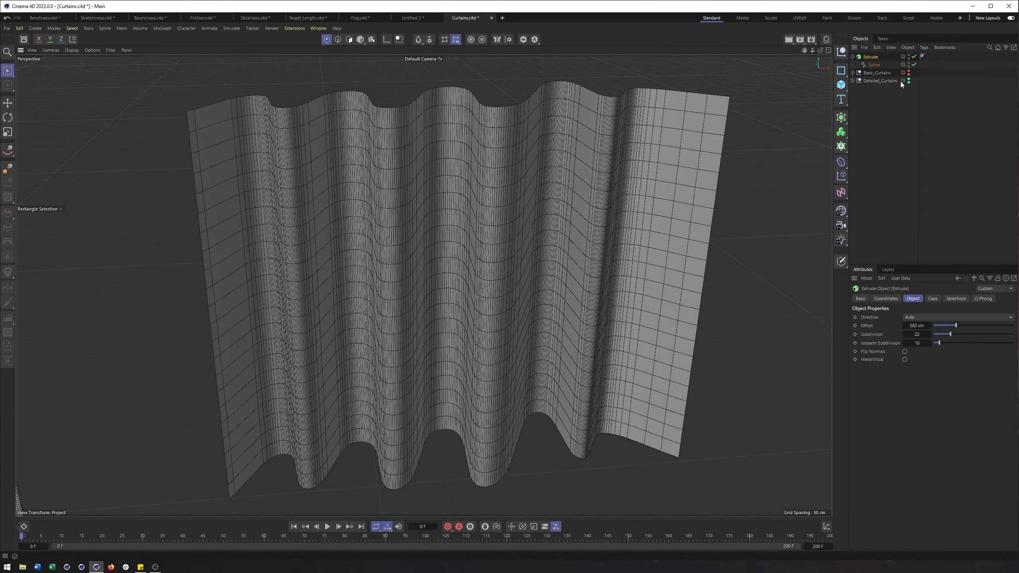
Set the Intermediate Points of the extruded spline to Uniform and inspect the resulting mesh.
click(873, 65)
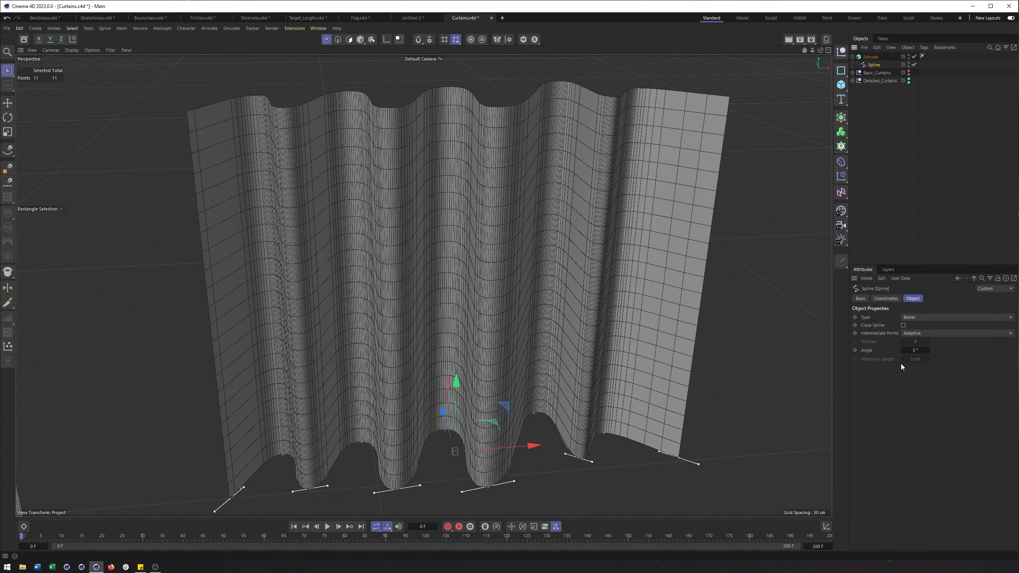
click(911, 335)
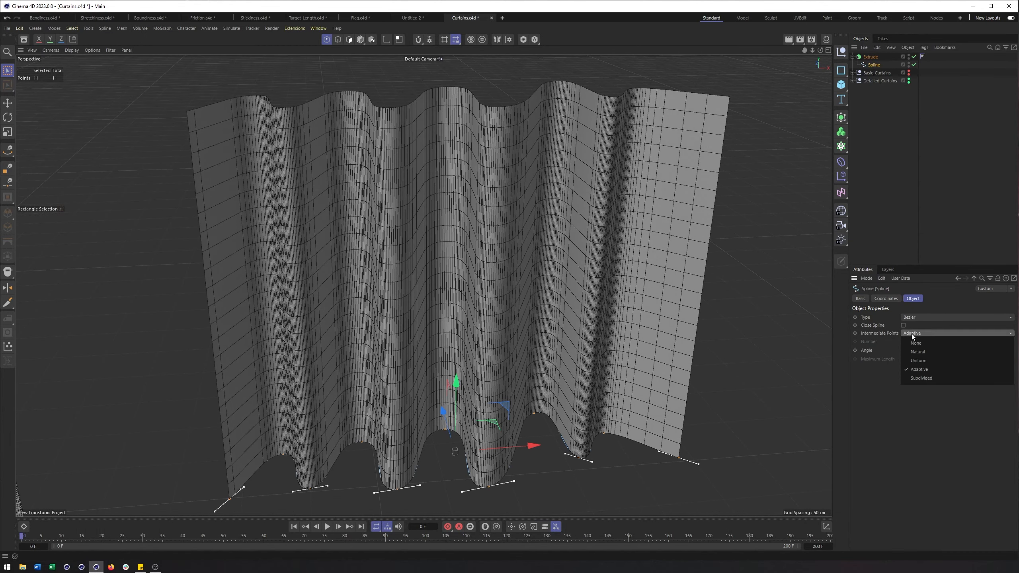
click(927, 360)
alt+drag(512, 254, 541, 234)
alt+right_drag(541, 234, 438, 231)
alt+drag(438, 232, 401, 223)
Delete the Extrude object with its spline and return to the four-view layout.
click(873, 59)
key(Delete)
alt+middle_drag(344, 217, 520, 237)
alt+drag(521, 237, 497, 232)
middle_click(462, 217)
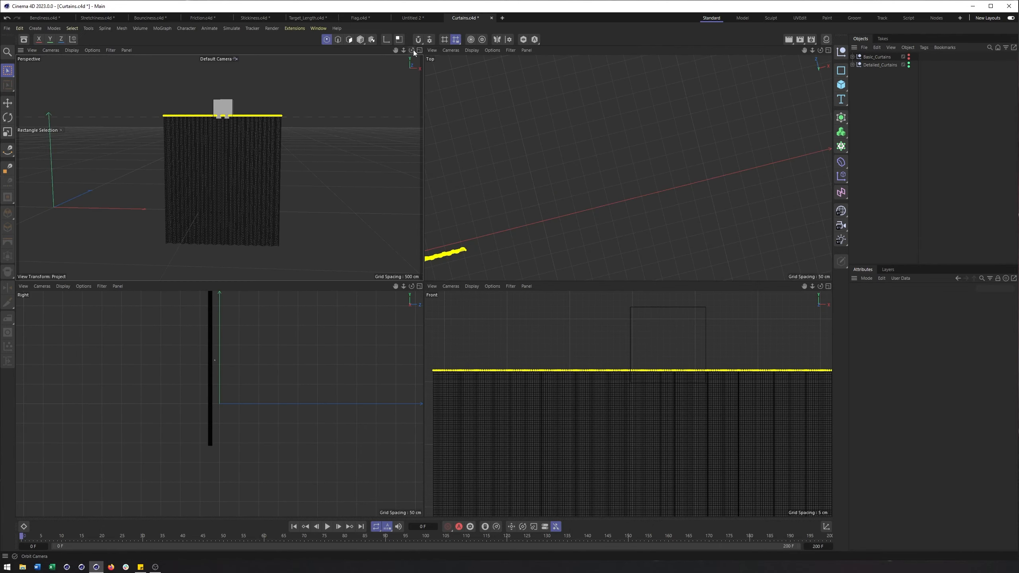
Maximize the perspective view and display the detailed curtain with plain Gouraud Shading.
middle_click(54, 105)
click(71, 50)
click(81, 73)
mouse_move(312, 188)
alt+mouse_down()
mouse_move(493, 279)
mouse_move(471, 281)
alt+mouse_up()
Play the detailed curtain's cloth simulation, examine how it swings, and return to the first frame.
click(328, 528)
alt+right_drag(555, 357, 433, 375)
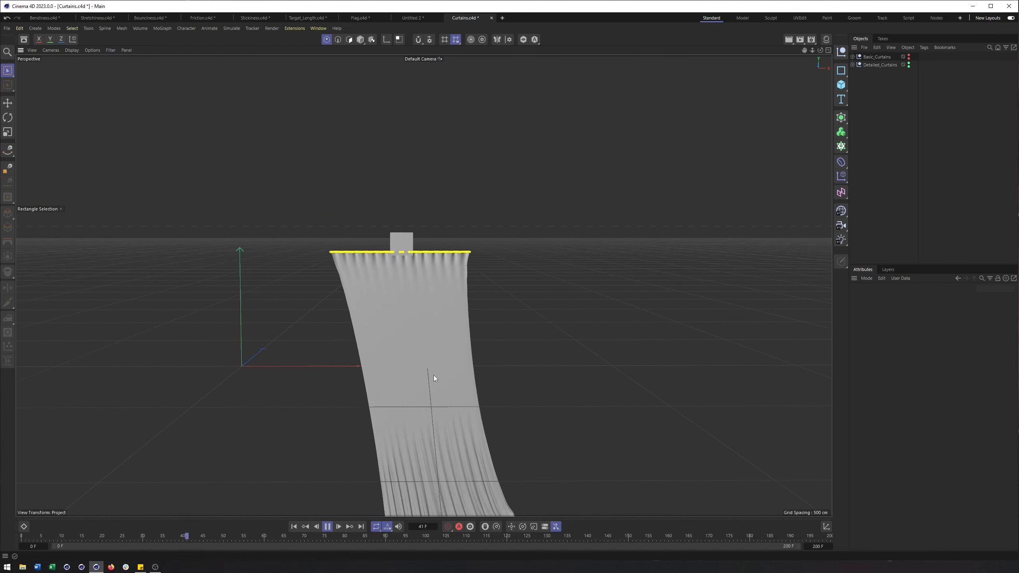
alt+middle_drag(433, 375, 537, 363)
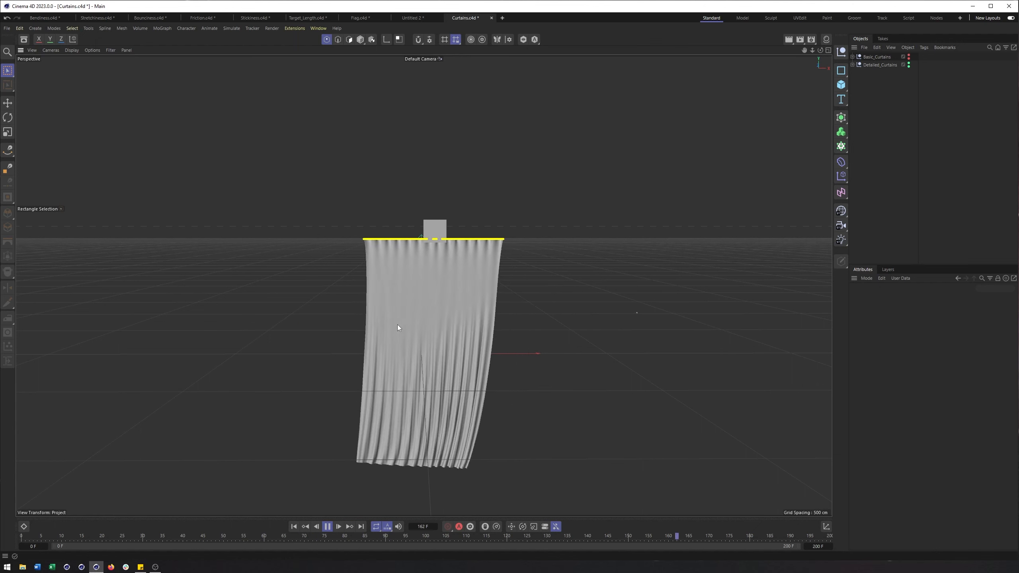
click(327, 526)
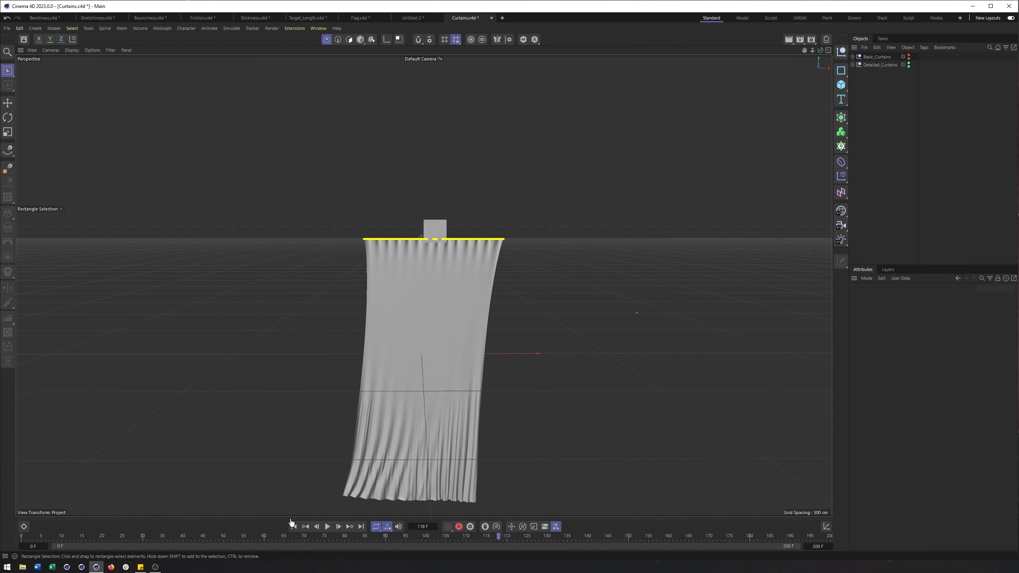
click(295, 527)
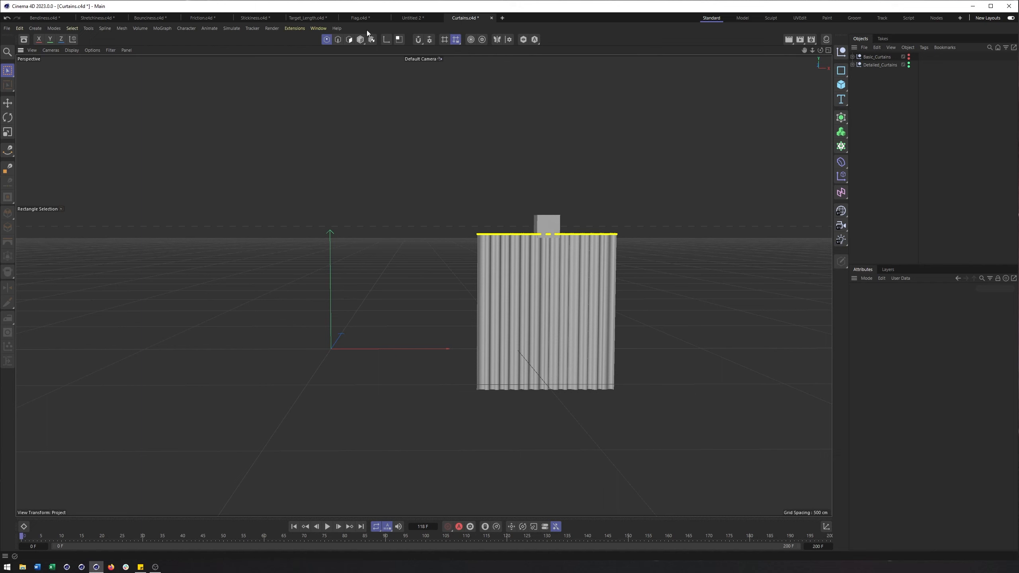
Select the belt cube above the curtain in Model mode, replay the simulation, and pause at frame 146.
click(360, 39)
click(547, 221)
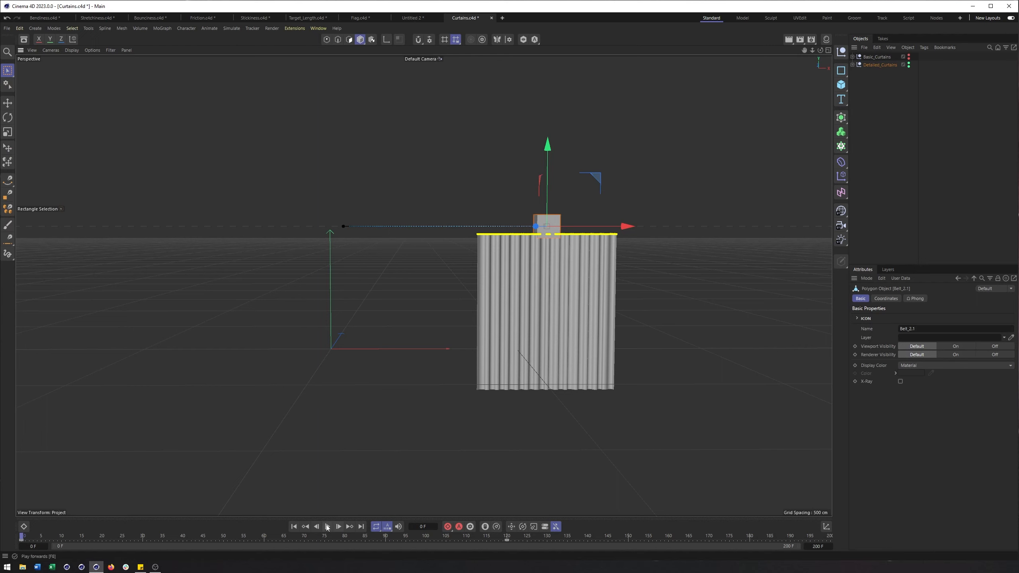
alt+middle_drag(406, 374, 454, 381)
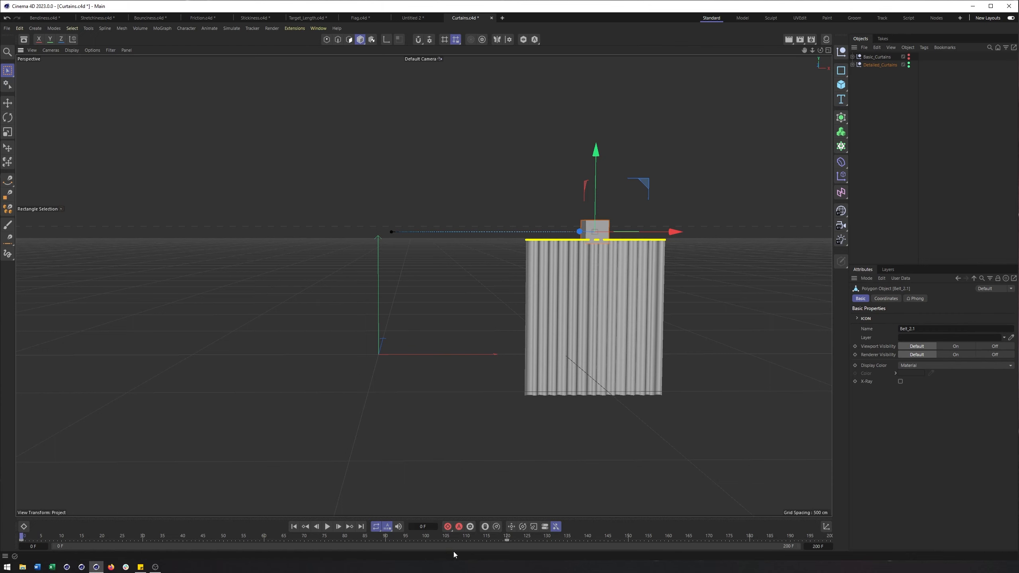
click(328, 527)
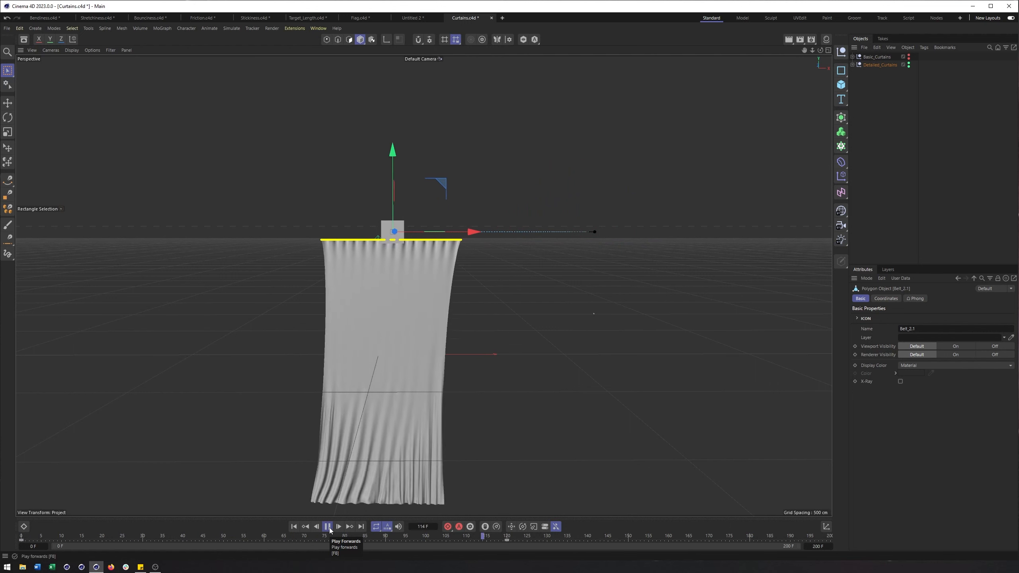
click(327, 526)
alt+middle_drag(413, 274, 476, 253)
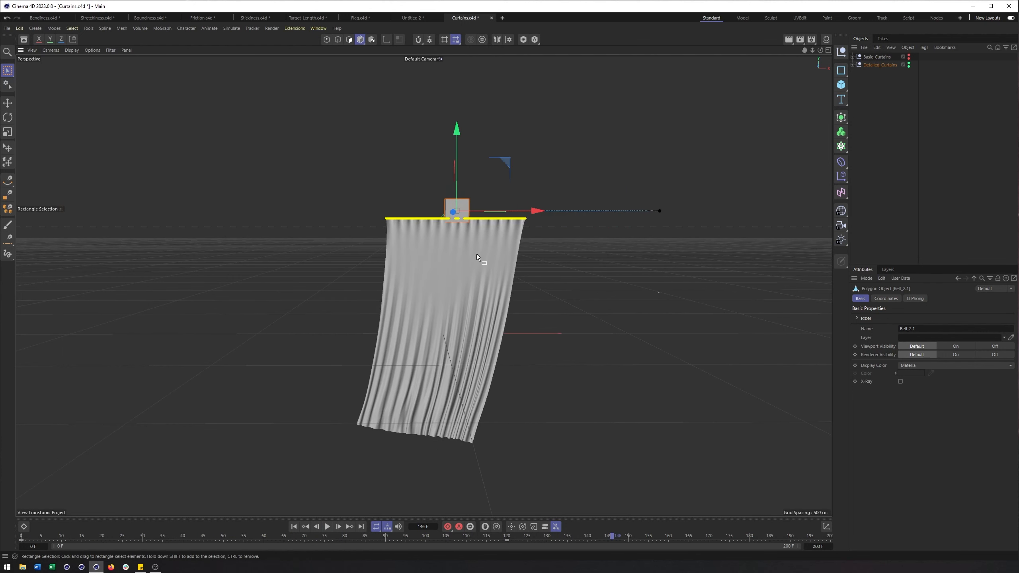
alt+right_drag(476, 253, 498, 258)
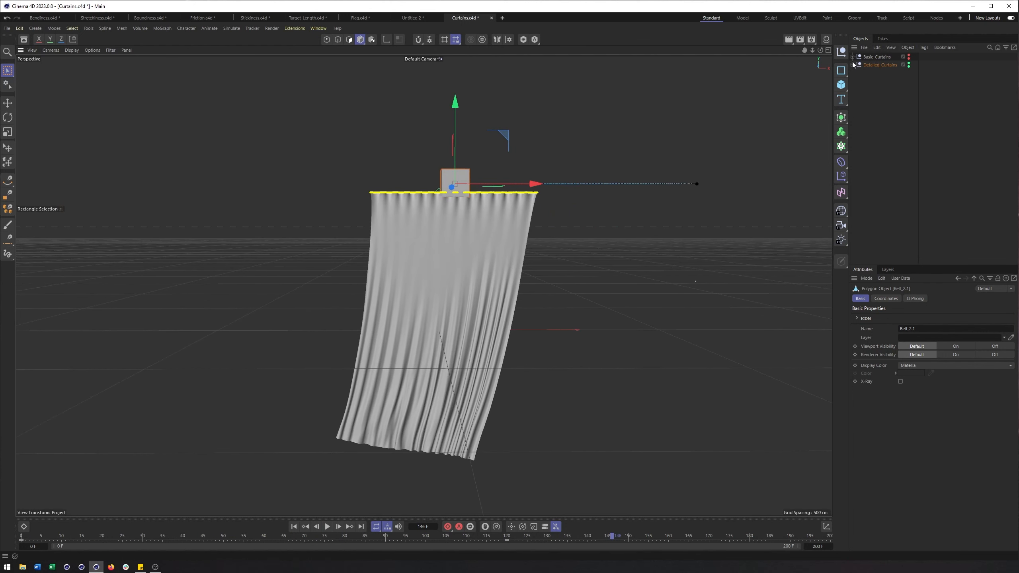
Expand Detailed_Curtains and review the Surface and Cache settings of the Extrude mesh's Cloth tag.
click(852, 65)
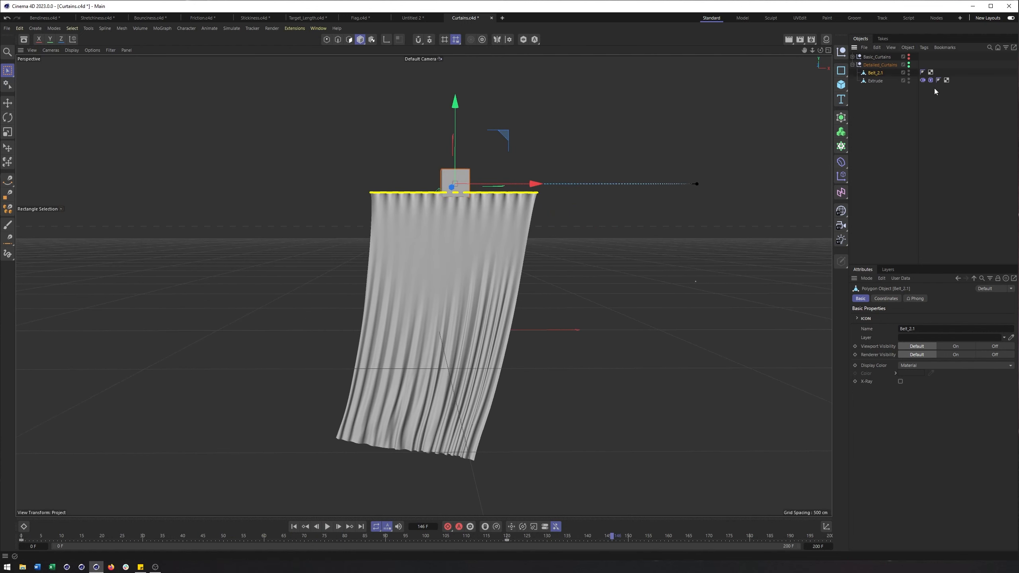
click(931, 81)
alt+middle_drag(359, 400, 393, 388)
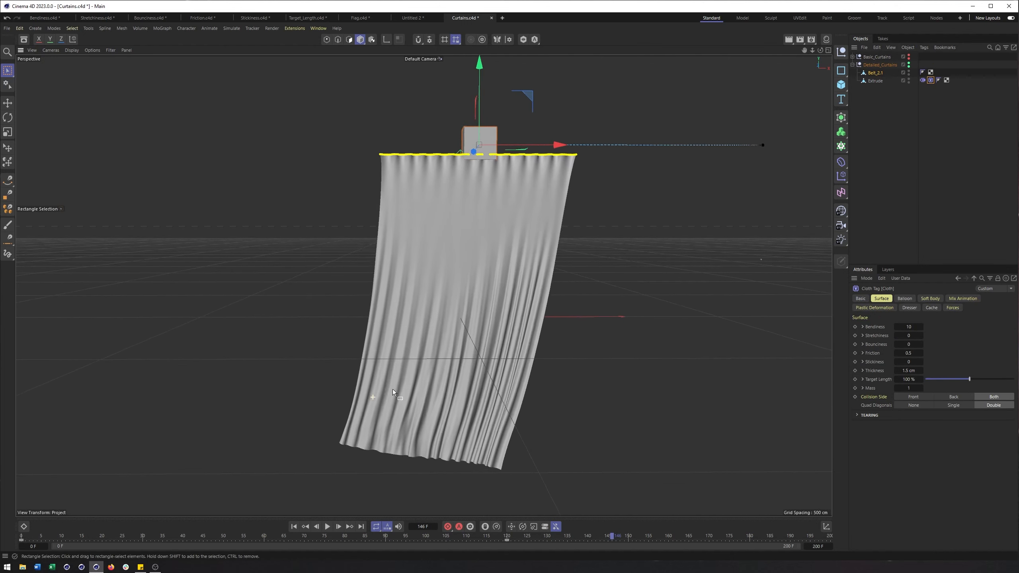
alt+right_drag(393, 388, 362, 411)
click(931, 308)
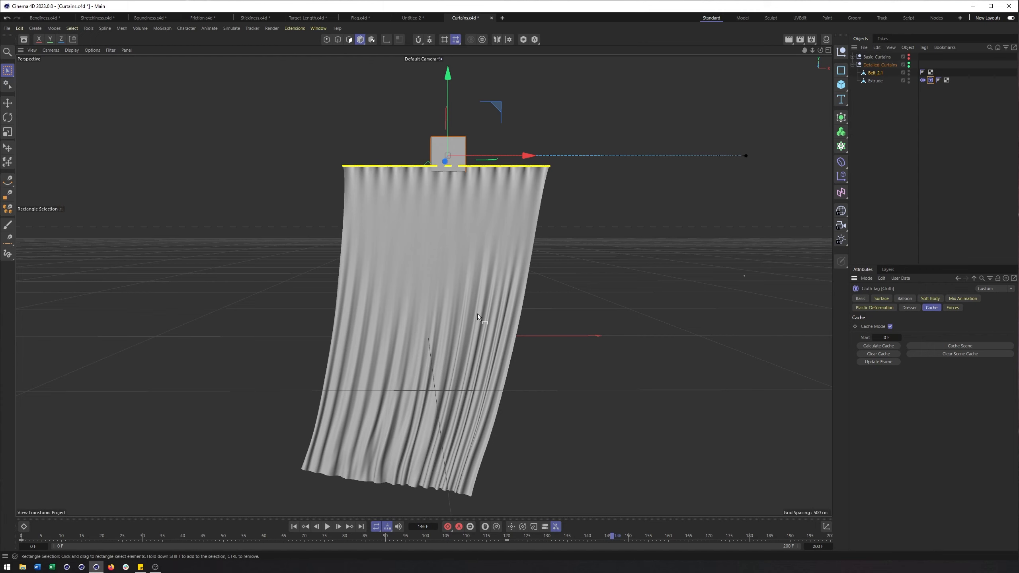
Inspect the curtain's mesh density with Gouraud Shading (Lines) and switch back to Gouraud Shading.
click(76, 50)
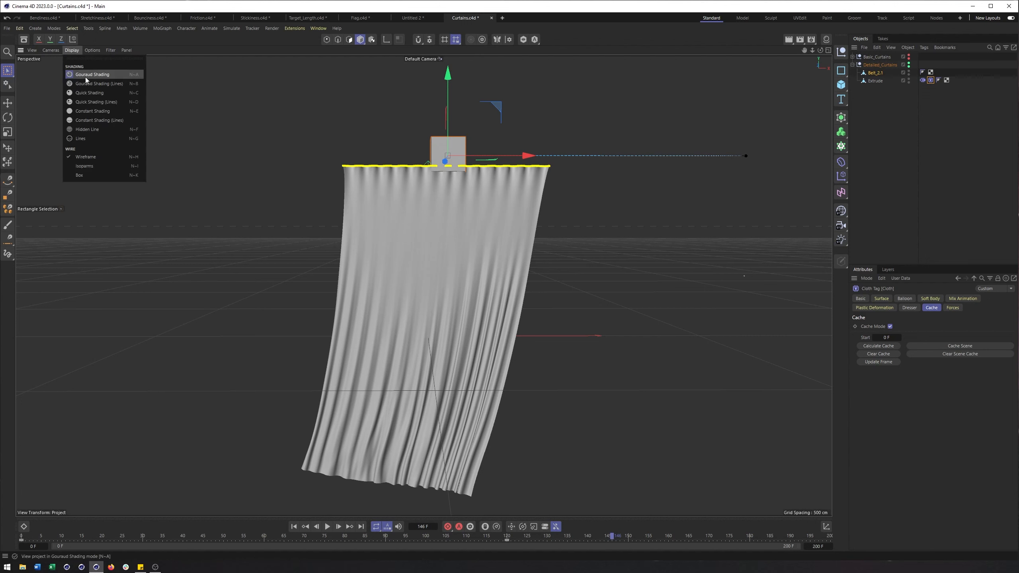
click(90, 84)
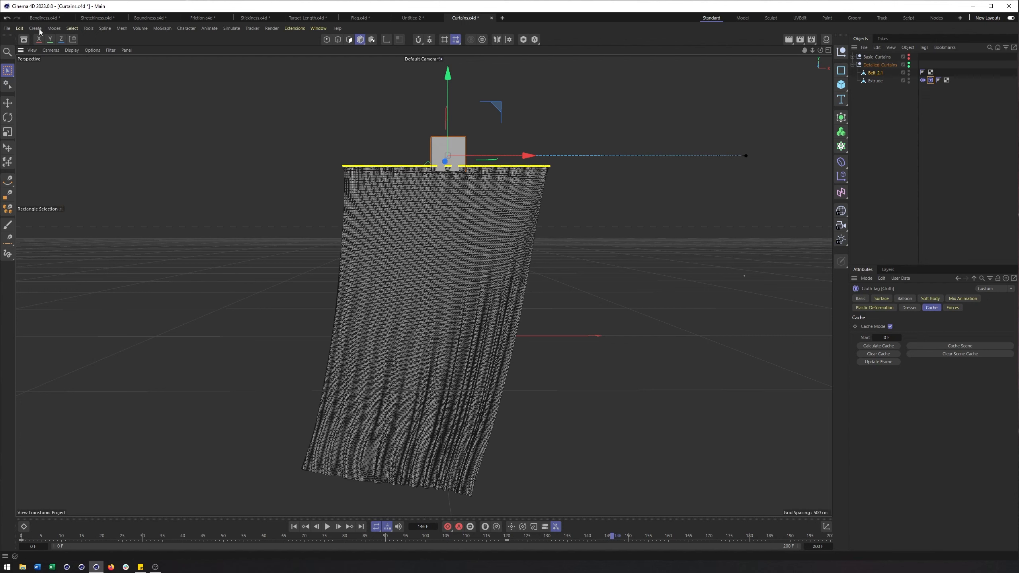
click(71, 50)
click(77, 77)
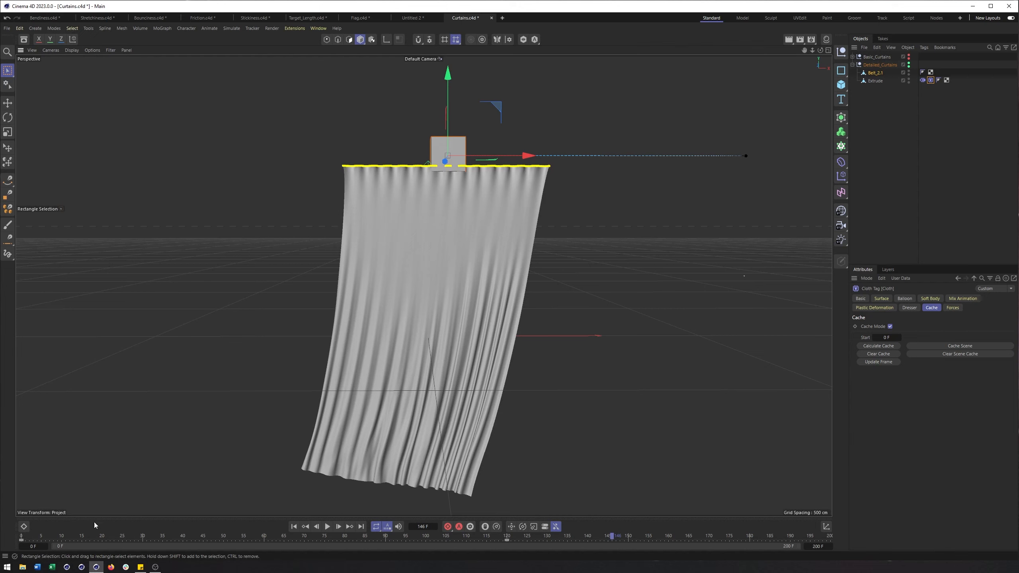